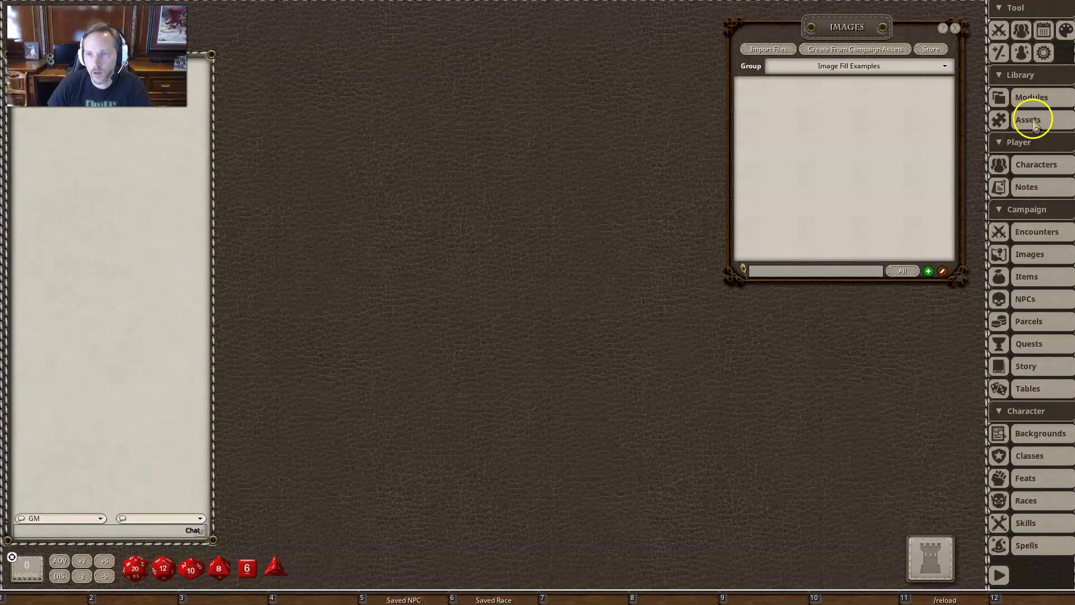
Step: Open the campaign assets and filter the image assets by "background"
{"action": "left_click", "coordinate": [1031, 120]}
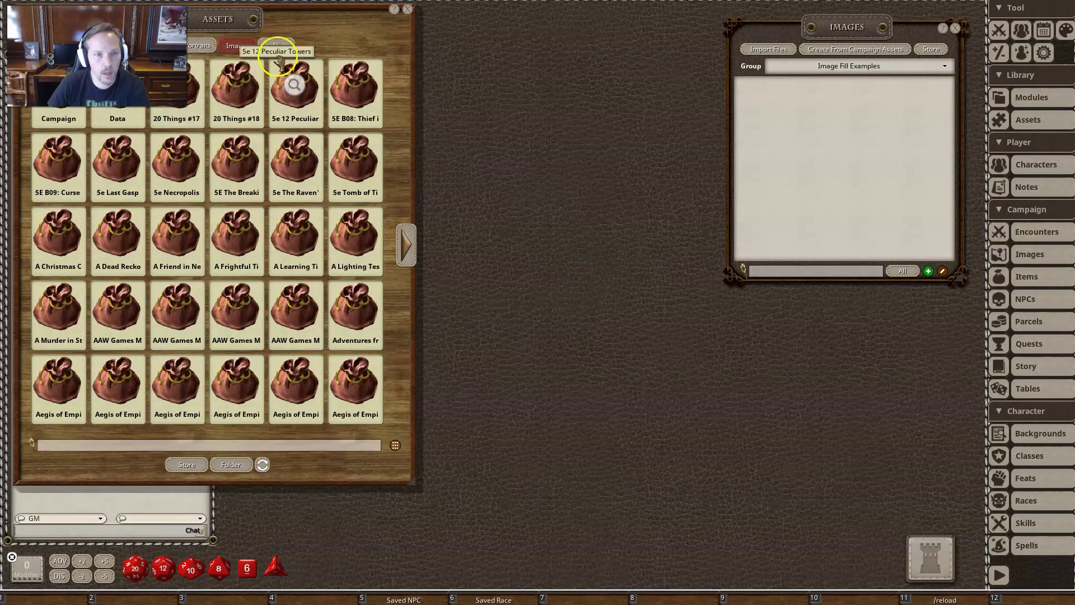
{"action": "left_click_drag", "start_coordinate": [260, 15], "coordinate": [264, 67]}
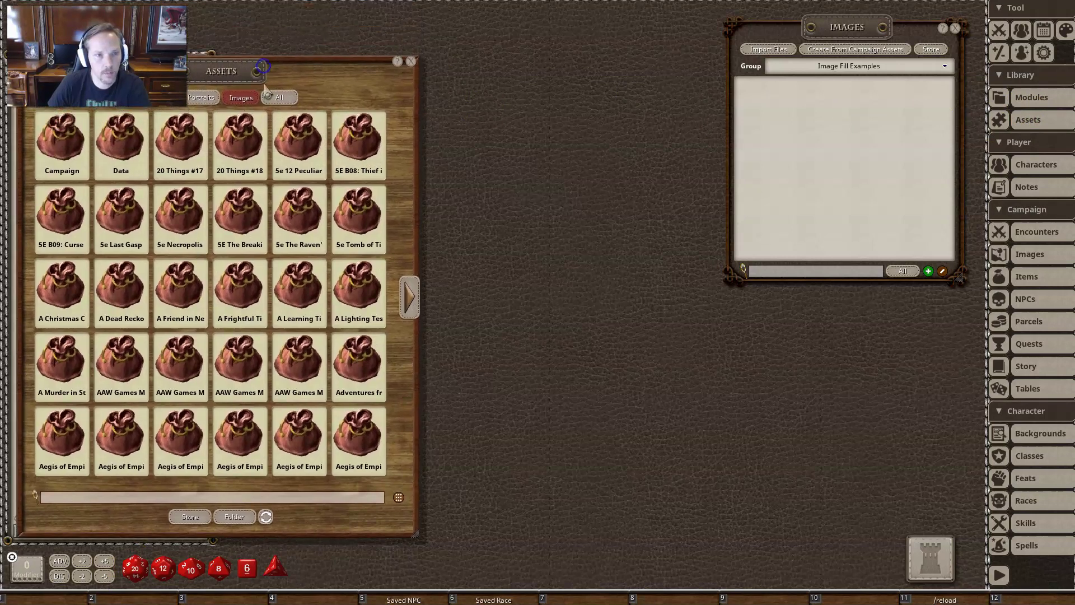
{"action": "left_click", "coordinate": [108, 497]}
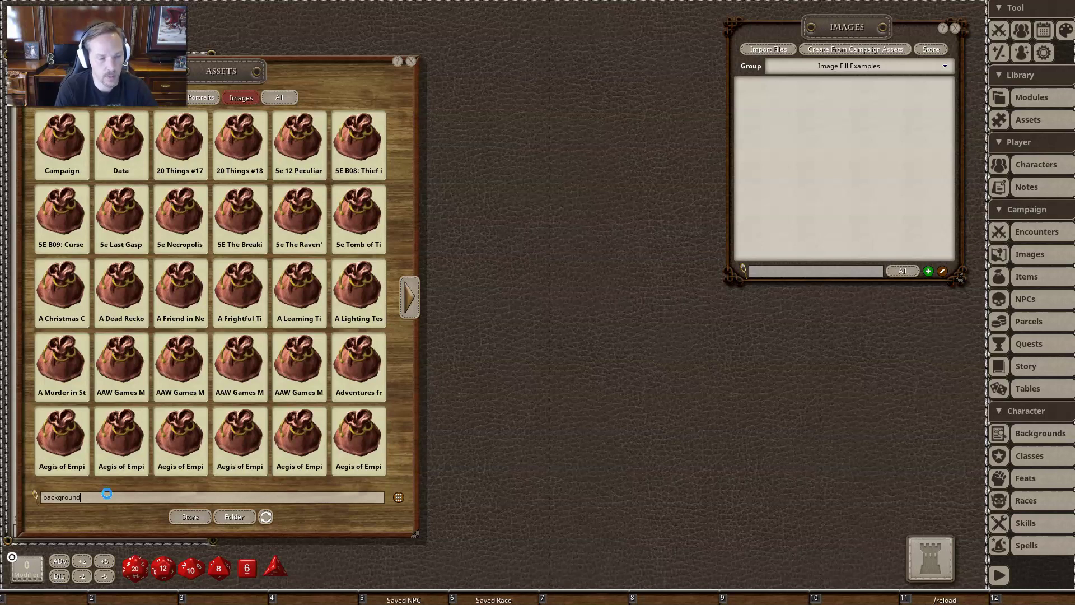
{"action": "left_click", "coordinate": [105, 492]}
{"action": "left_click", "coordinate": [273, 364]}
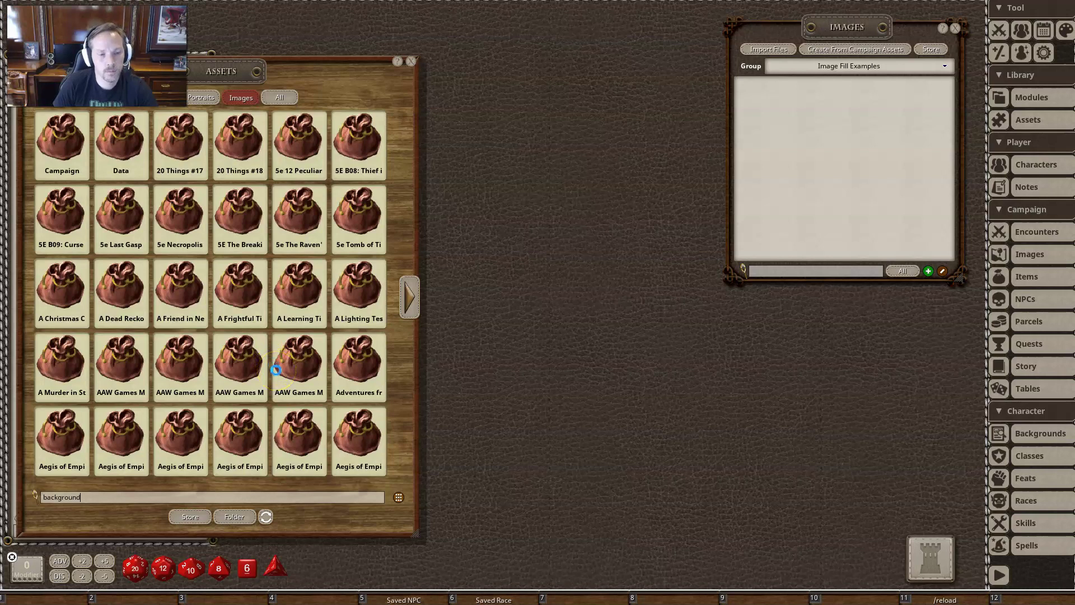
{"action": "left_click", "coordinate": [429, 288]}
{"action": "left_click", "coordinate": [412, 301]}
{"action": "key", "text": "Return"}
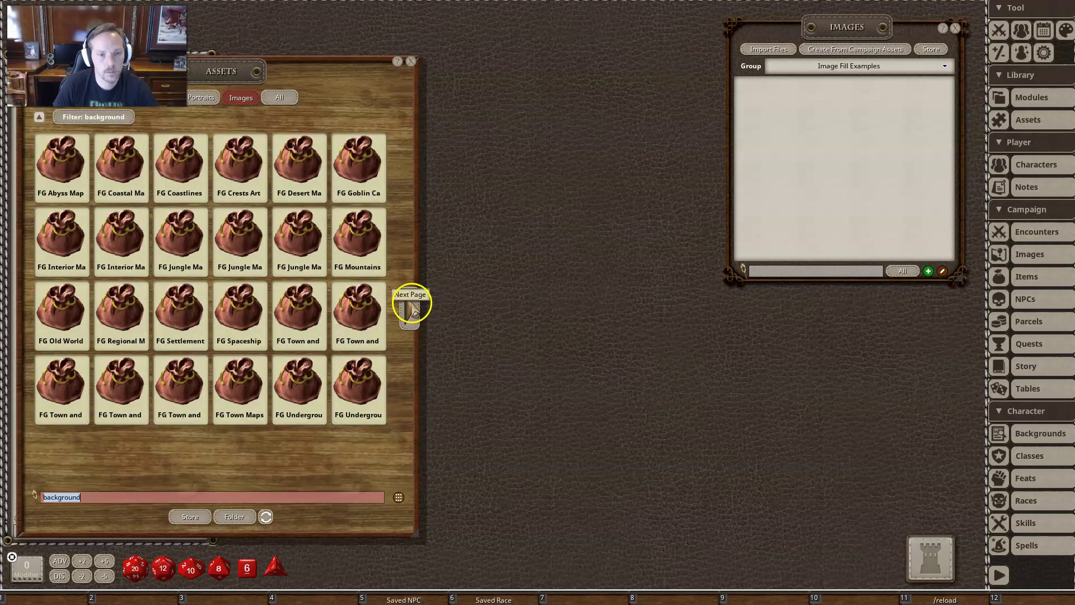
Step: Find Background_Jungle.jpg among the filtered assets and create a map image from it
{"action": "left_click", "coordinate": [409, 315]}
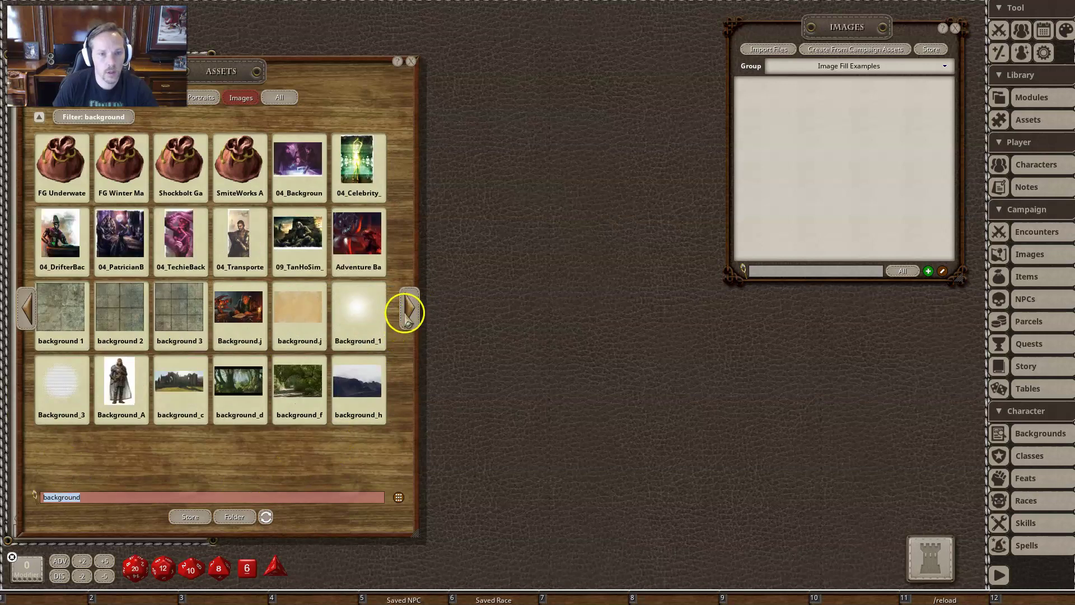
{"action": "left_click", "coordinate": [393, 316]}
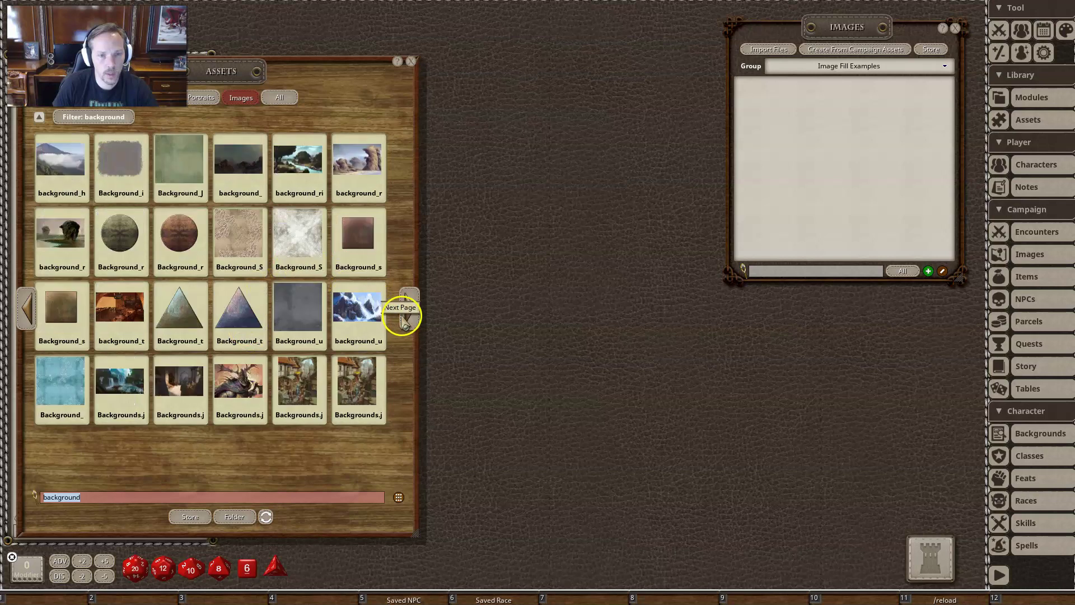
{"action": "left_click", "coordinate": [179, 162]}
{"action": "left_click", "coordinate": [476, 429]}
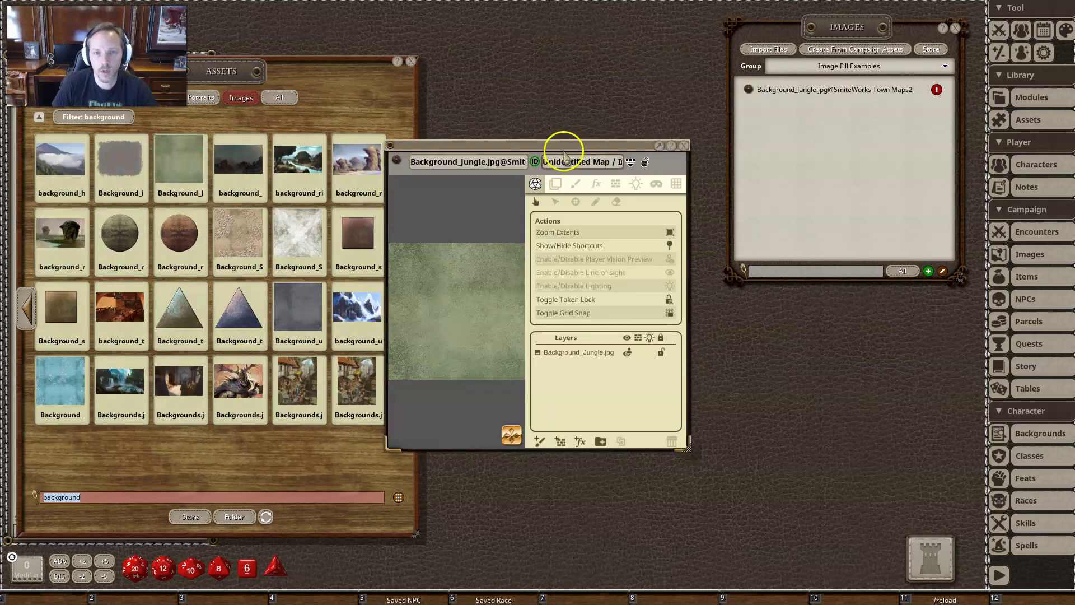
Step: Reposition and enlarge the Background_Jungle.jpg image window beside the assets, and fit the map to its view
{"action": "left_click_drag", "start_coordinate": [560, 144], "coordinate": [632, 31]}
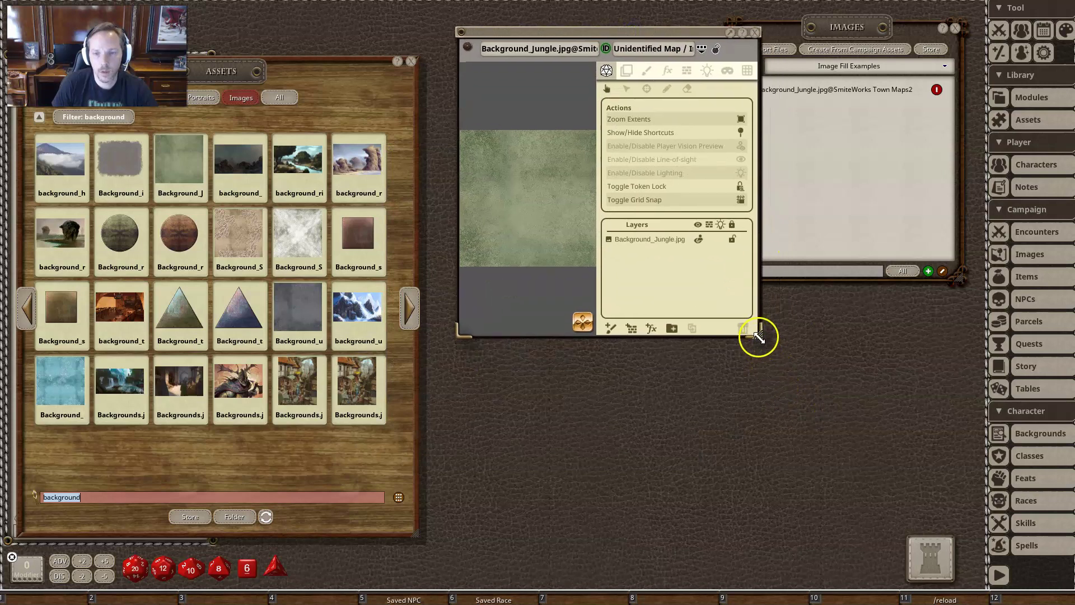
{"action": "left_click_drag", "start_coordinate": [759, 332], "coordinate": [1025, 580]}
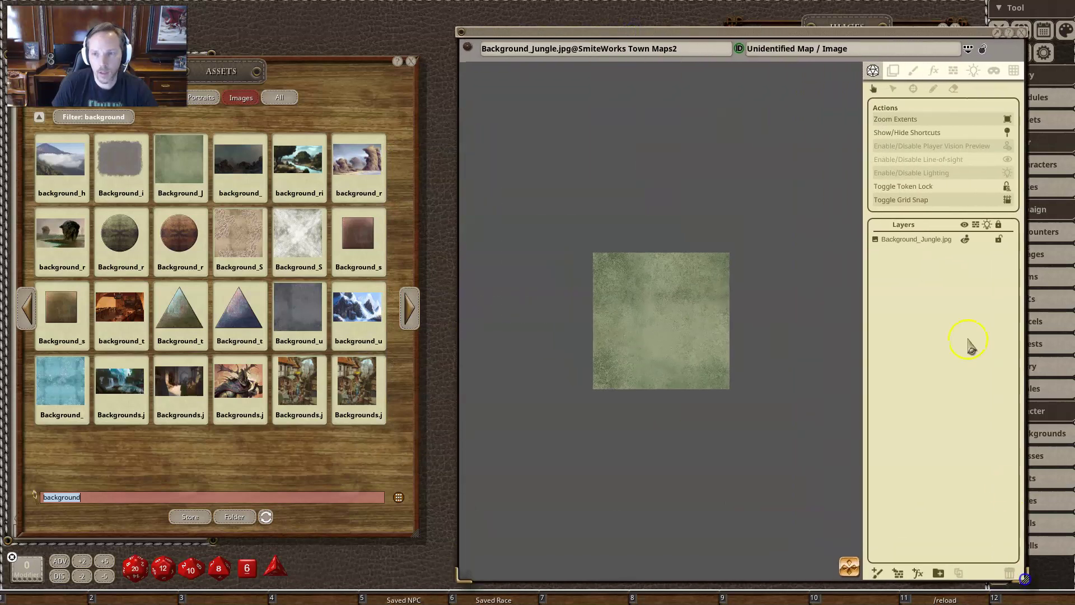
{"action": "left_click", "coordinate": [902, 120]}
{"action": "scroll", "coordinate": [628, 322], "scroll_direction": "up", "scroll_amount": 1}
{"action": "scroll", "coordinate": [628, 347], "scroll_direction": "down", "scroll_amount": 2}
{"action": "scroll", "coordinate": [628, 346], "scroll_direction": "up", "scroll_amount": 2}
{"action": "scroll", "coordinate": [632, 332], "scroll_direction": "down", "scroll_amount": 1}
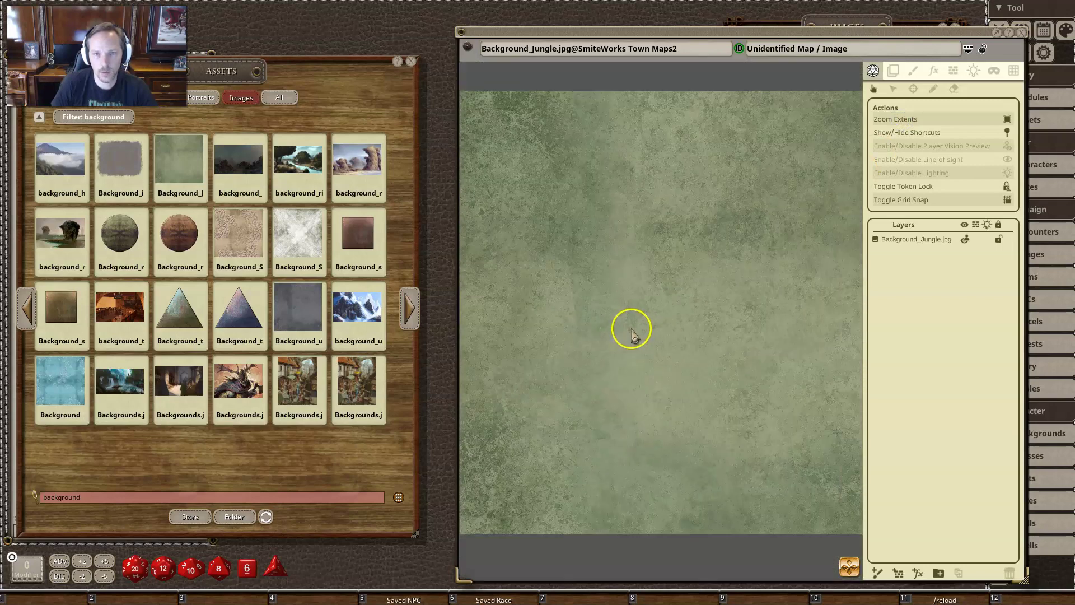
{"action": "scroll", "coordinate": [633, 333], "scroll_direction": "up", "scroll_amount": 1}
{"action": "scroll", "coordinate": [633, 335], "scroll_direction": "down", "scroll_amount": 1}
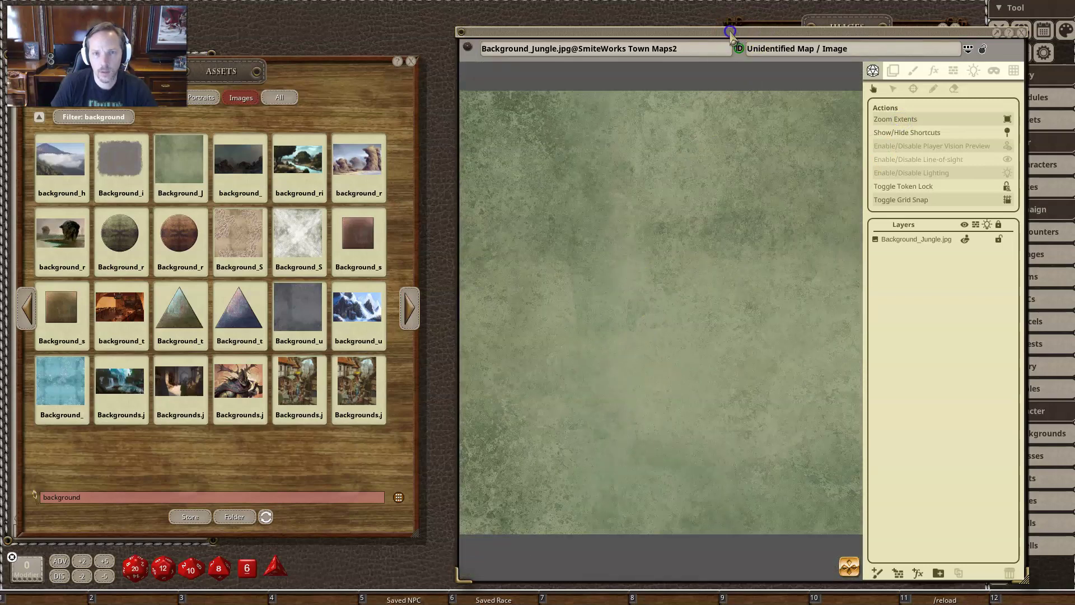
{"action": "left_click_drag", "start_coordinate": [733, 32], "coordinate": [710, 29]}
{"action": "left_click_drag", "start_coordinate": [773, 509], "coordinate": [796, 500]}
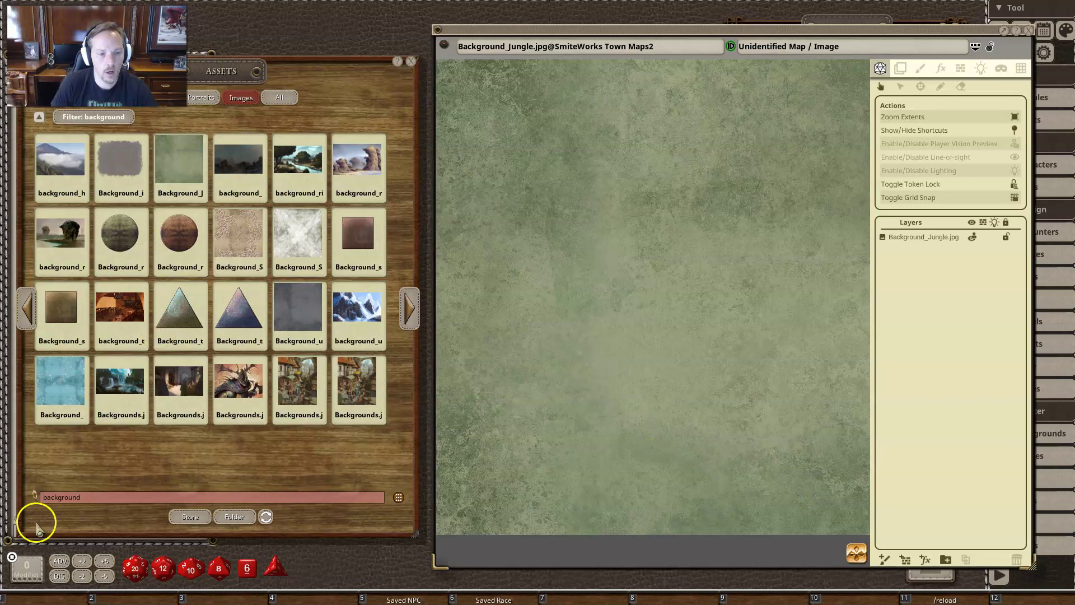
Step: Paint a thin black freehand stroke across the middle of the jungle map
{"action": "double_click", "coordinate": [104, 504]}
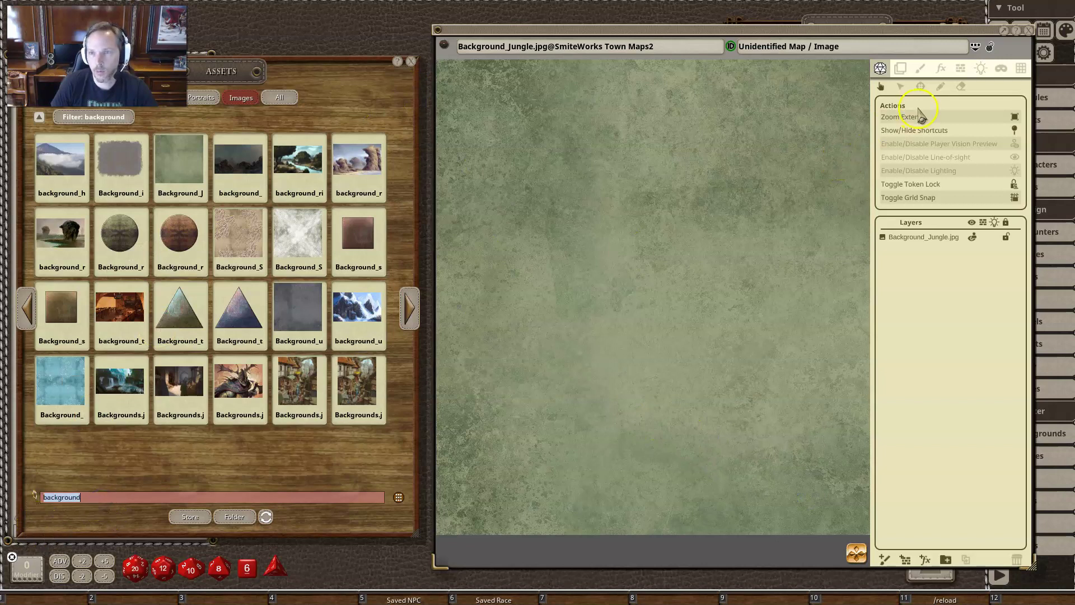
{"action": "left_click", "coordinate": [919, 70]}
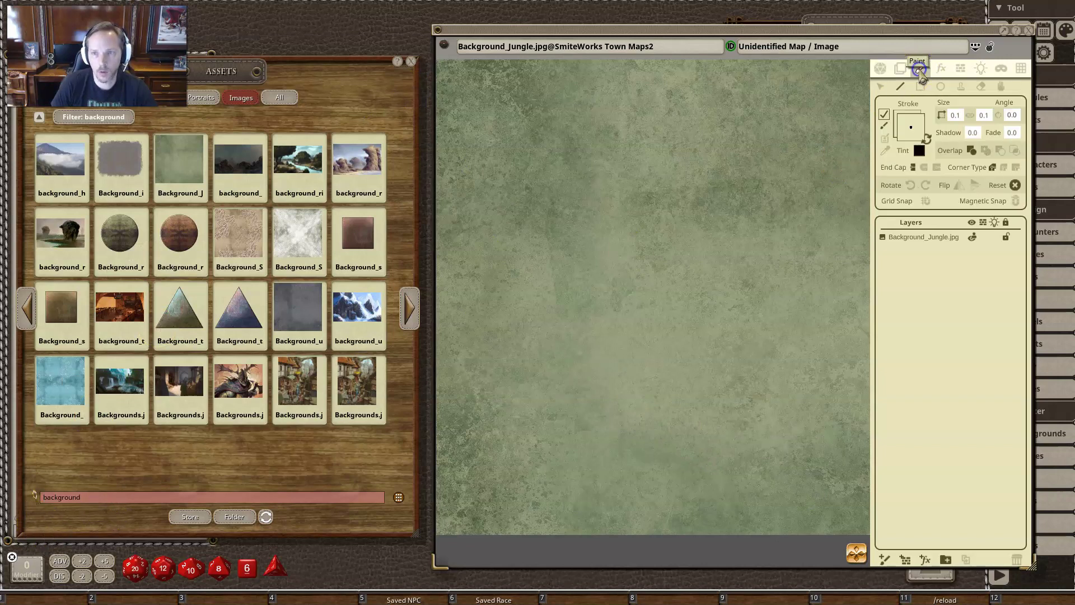
{"action": "left_click", "coordinate": [903, 86]}
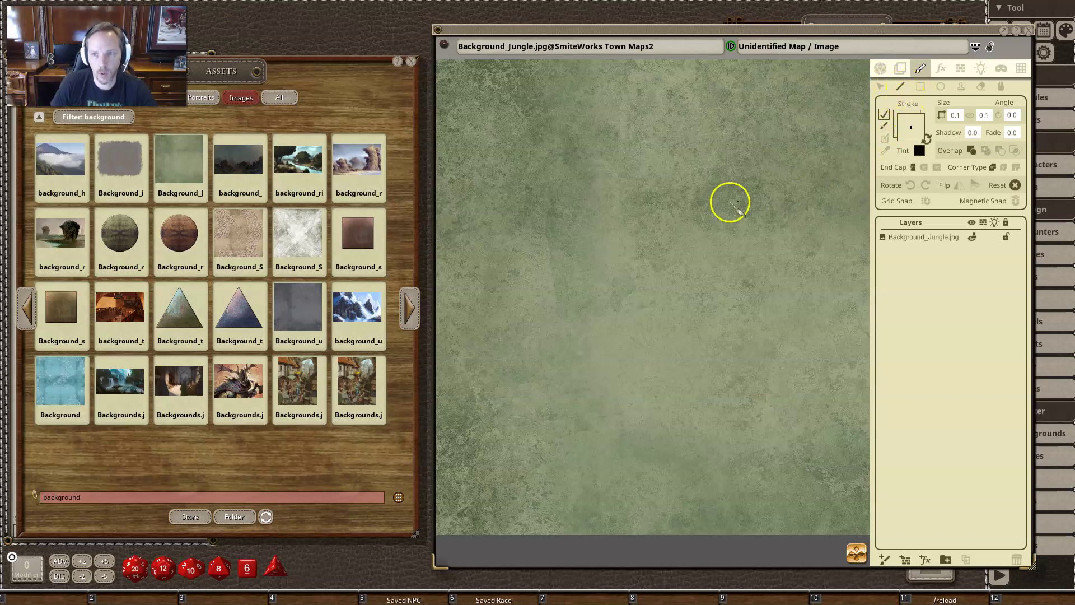
{"action": "mouse_move", "coordinate": [559, 332]}
{"action": "left_mouse_down"}
{"action": "mouse_move", "coordinate": [586, 204]}
{"action": "mouse_move", "coordinate": [671, 362]}
{"action": "mouse_move", "coordinate": [647, 457]}
{"action": "left_mouse_up"}
Step: Paint freehand strokes in light blue FF59ABFF, first a thin one and then one at size 2.0
{"action": "left_click", "coordinate": [919, 151]}
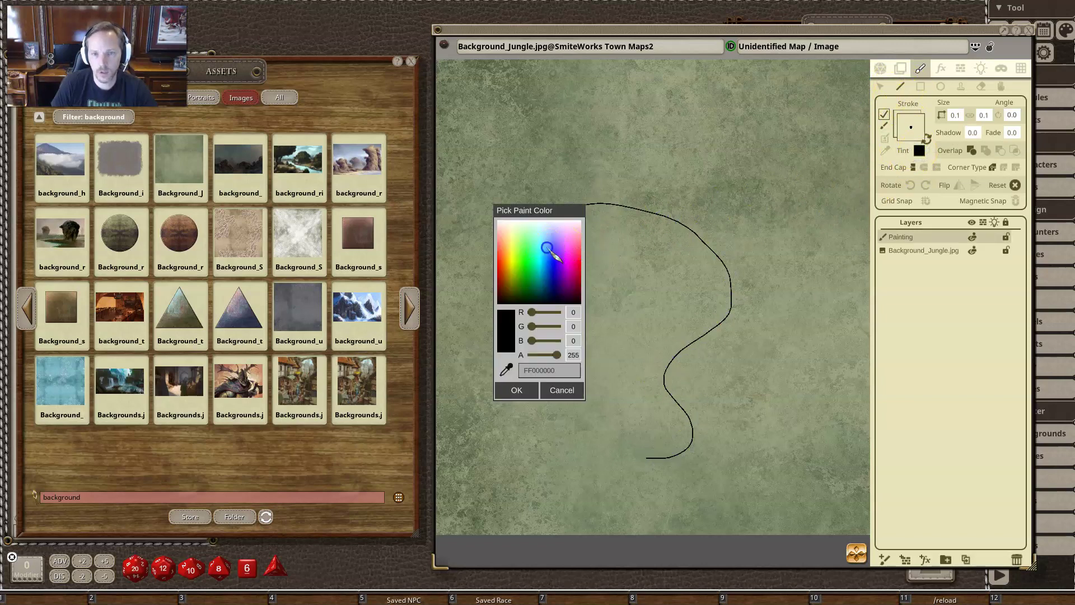
{"action": "left_click", "coordinate": [552, 251]}
{"action": "mouse_move", "coordinate": [485, 151]}
{"action": "left_mouse_down"}
{"action": "mouse_move", "coordinate": [688, 179]}
{"action": "mouse_move", "coordinate": [751, 284]}
{"action": "left_mouse_up"}
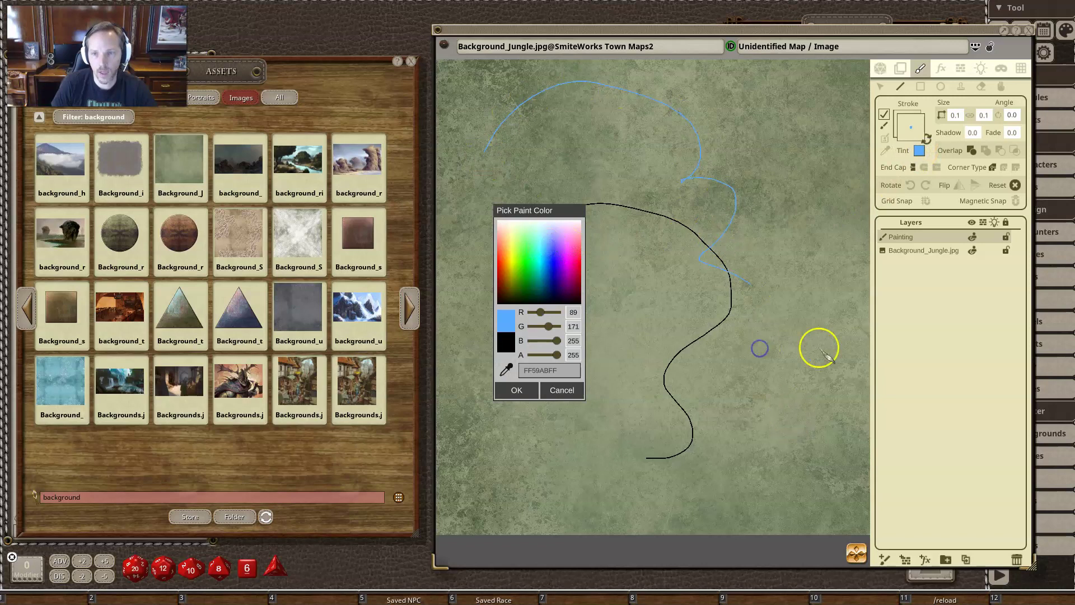
{"action": "scroll", "coordinate": [955, 115], "scroll_direction": "up", "scroll_amount": 5}
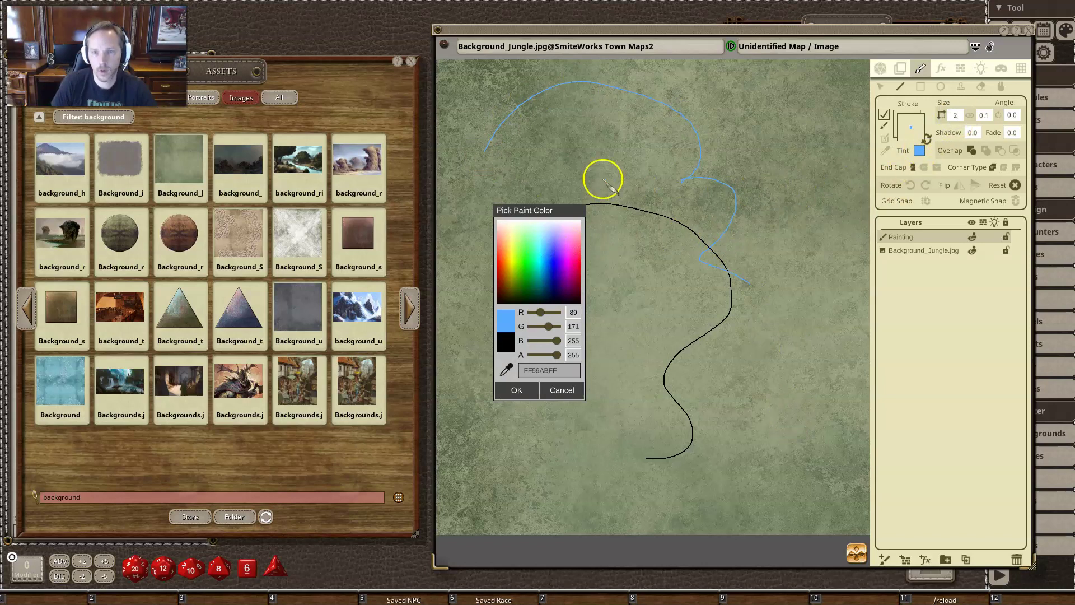
{"action": "mouse_move", "coordinate": [598, 171]}
{"action": "left_mouse_down"}
{"action": "mouse_move", "coordinate": [782, 158]}
{"action": "mouse_move", "coordinate": [780, 405]}
{"action": "left_mouse_up"}
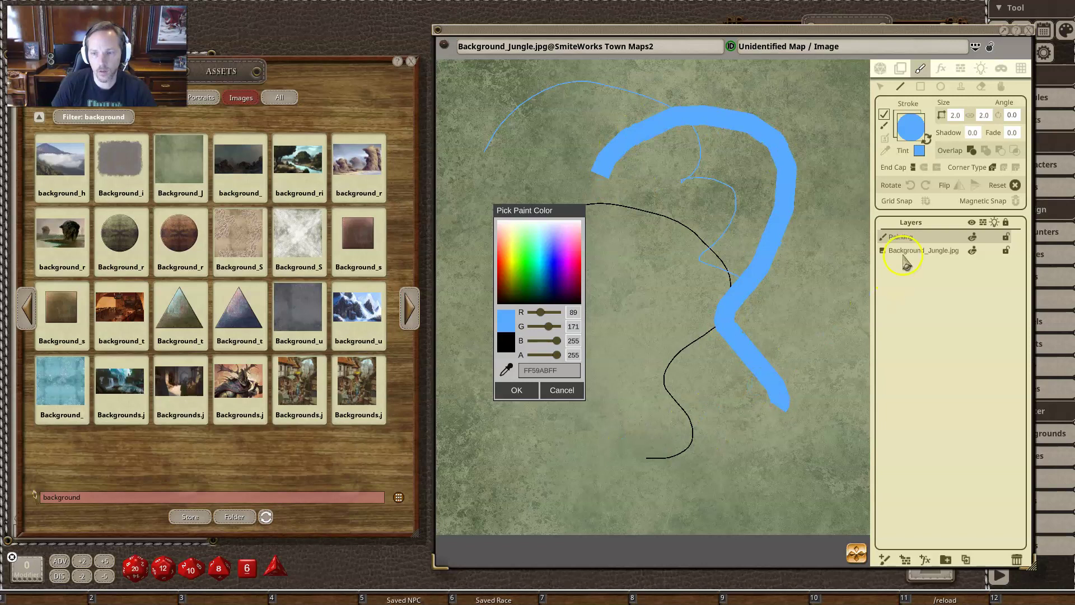
Step: Delete the Painting layer, reset the brush settings, and dismiss the paint color picker
{"action": "left_click", "coordinate": [1017, 559]}
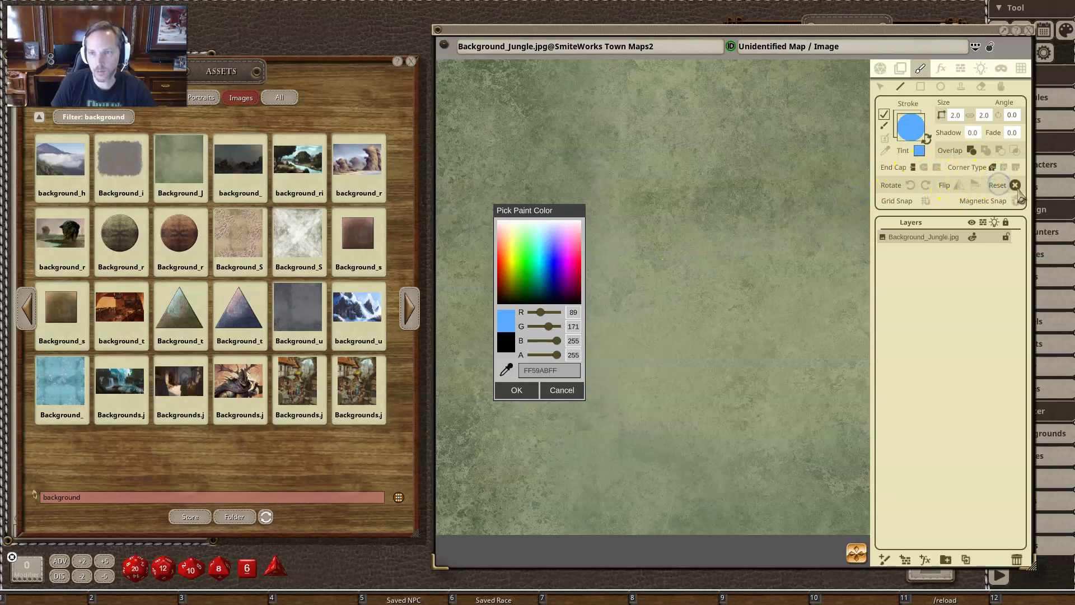
{"action": "left_click", "coordinate": [998, 185]}
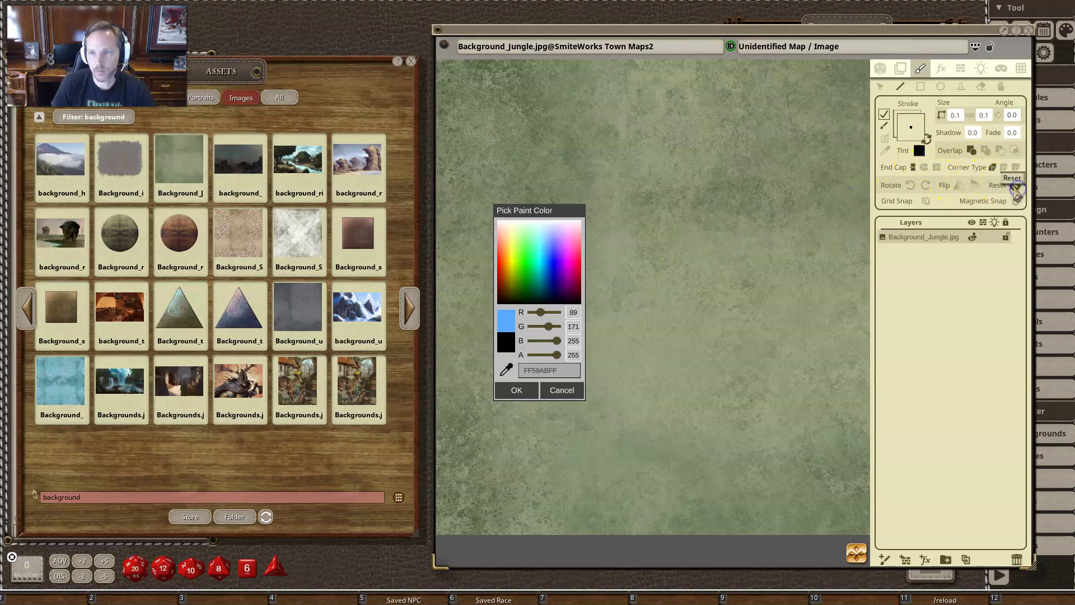
{"action": "left_click", "coordinate": [561, 391]}
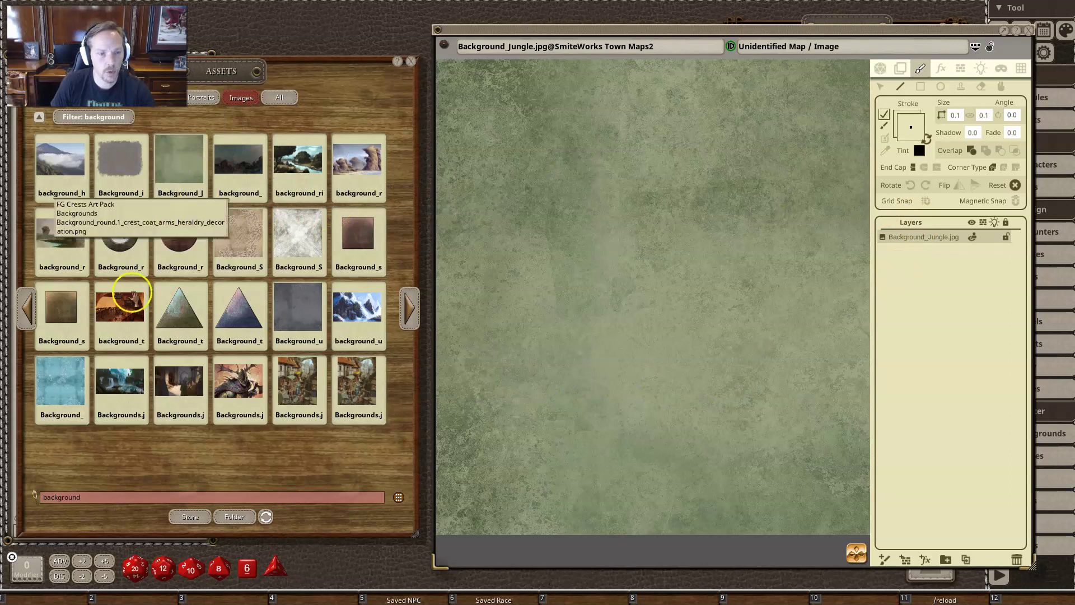
Step: Filter the image assets by "brush wall" and load Wall_stone_3_brush.png from the FG Goblin Camp Map Pack as the stroke
{"action": "left_click", "coordinate": [123, 497]}
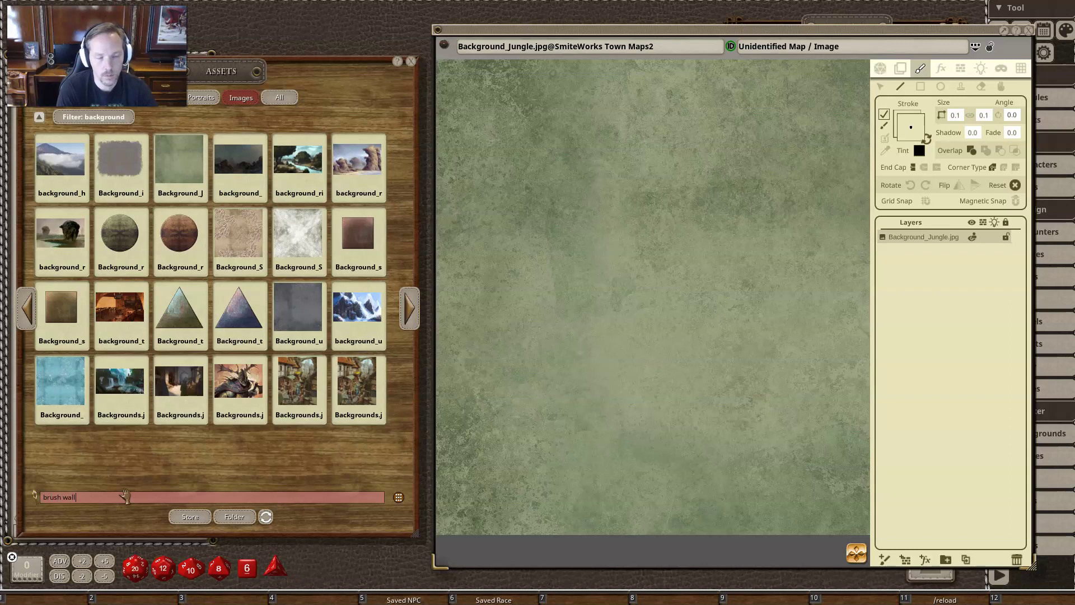
{"action": "key", "text": "Return"}
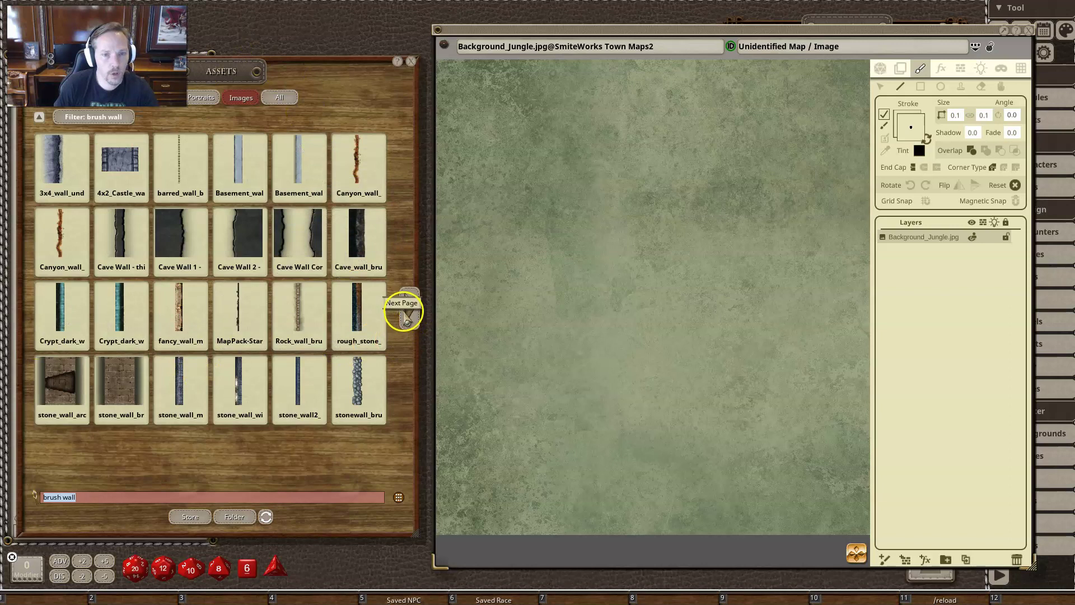
{"action": "left_click", "coordinate": [409, 315]}
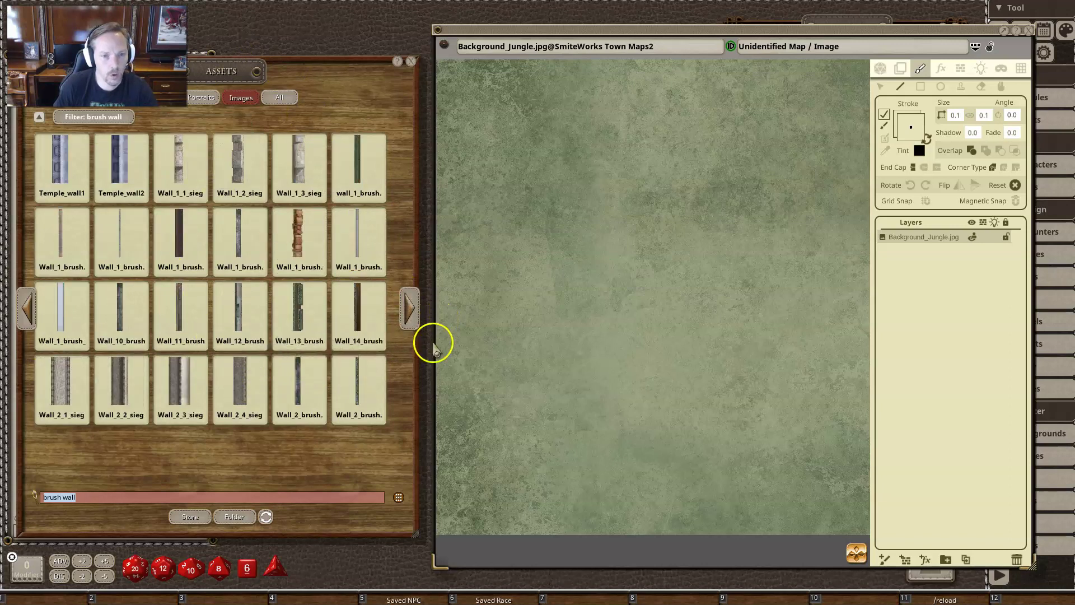
{"action": "left_click", "coordinate": [411, 317]}
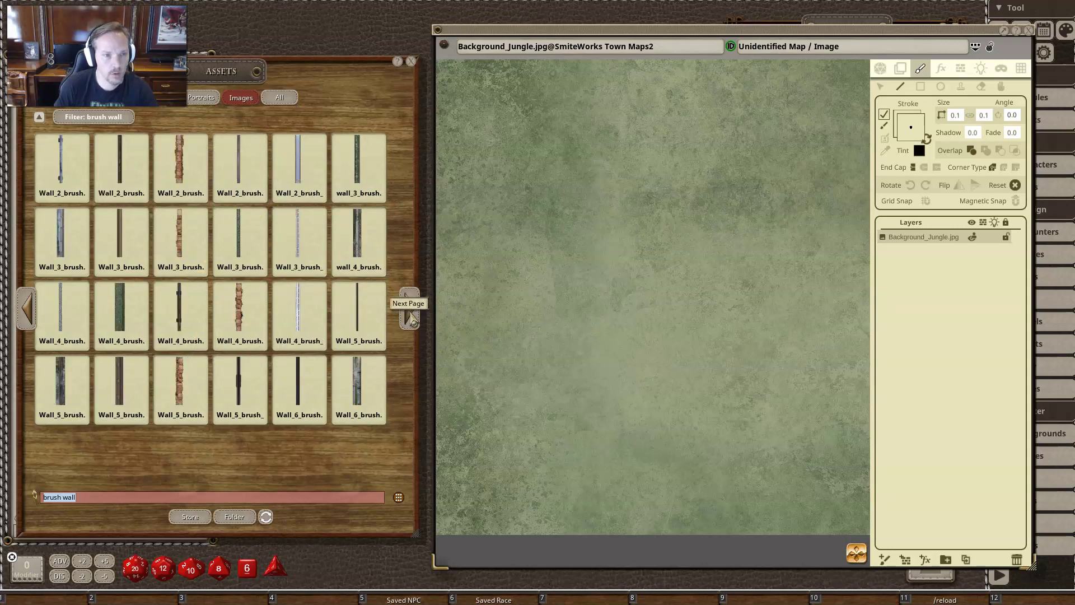
{"action": "left_click", "coordinate": [411, 317]}
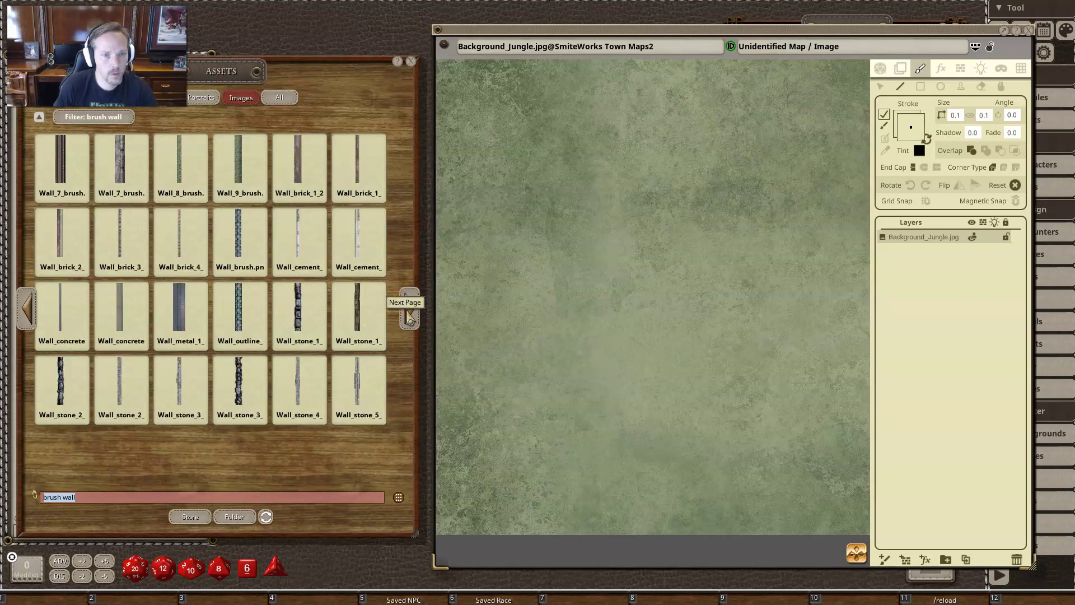
{"action": "left_click", "coordinate": [239, 381]}
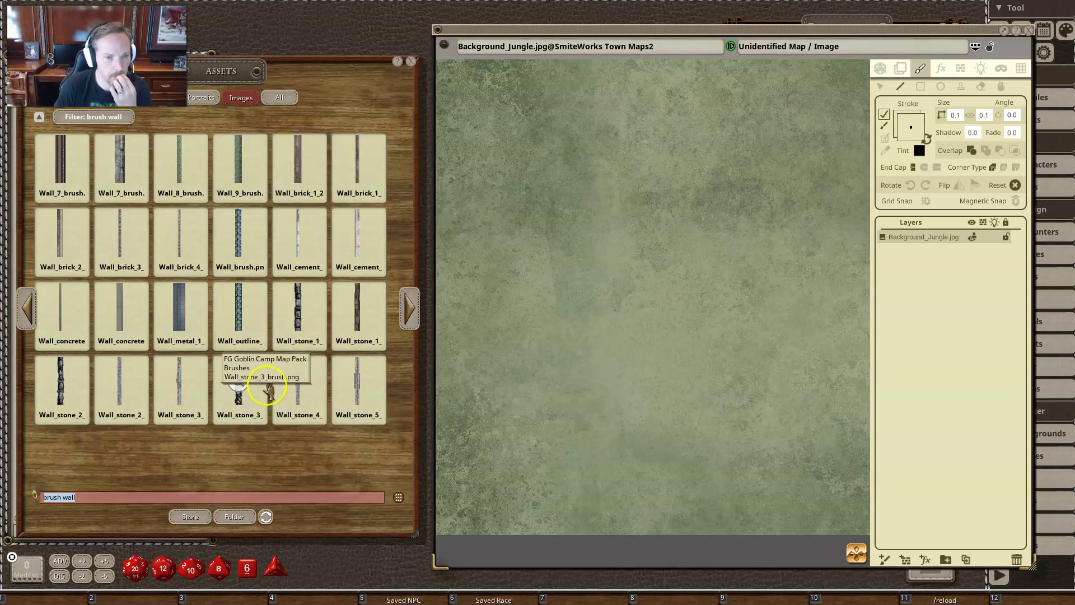
{"action": "left_click_drag", "start_coordinate": [240, 372], "coordinate": [909, 136]}
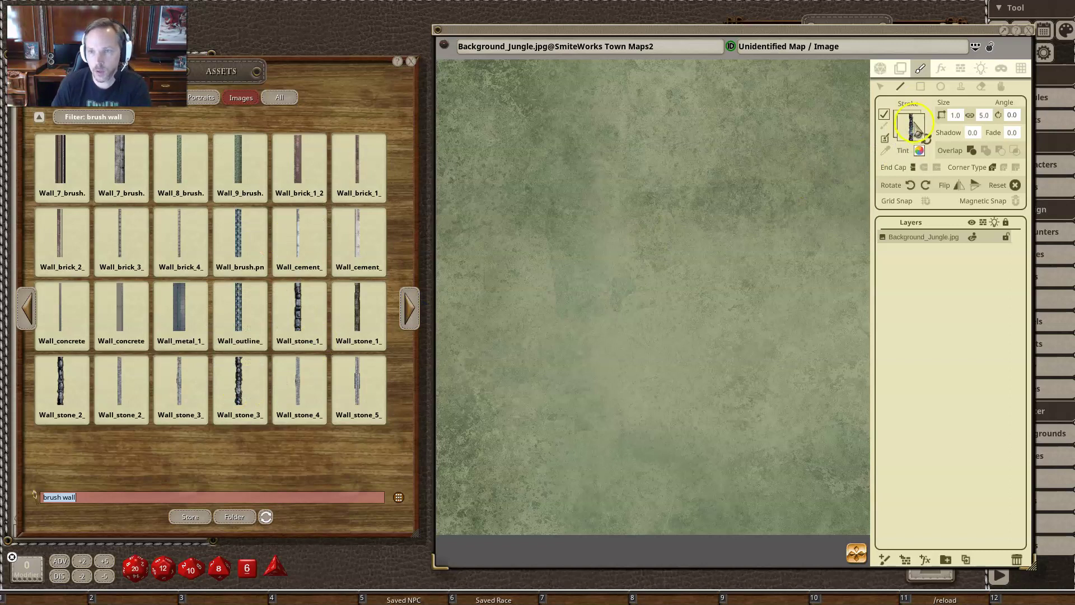
Step: Paint a tall rectangular stone wall outline in the upper-left part of the map
{"action": "left_click", "coordinate": [920, 86]}
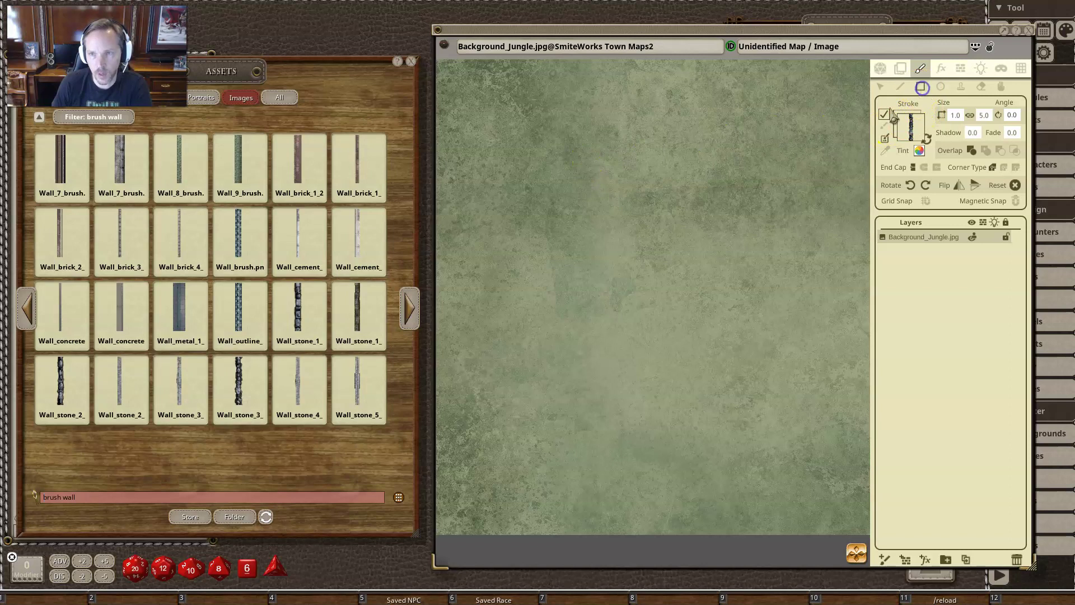
{"action": "mouse_move", "coordinate": [522, 141]}
{"action": "left_mouse_down"}
{"action": "mouse_move", "coordinate": [595, 199]}
{"action": "mouse_move", "coordinate": [639, 304]}
{"action": "mouse_move", "coordinate": [684, 336]}
{"action": "mouse_move", "coordinate": [636, 339]}
{"action": "left_mouse_up"}
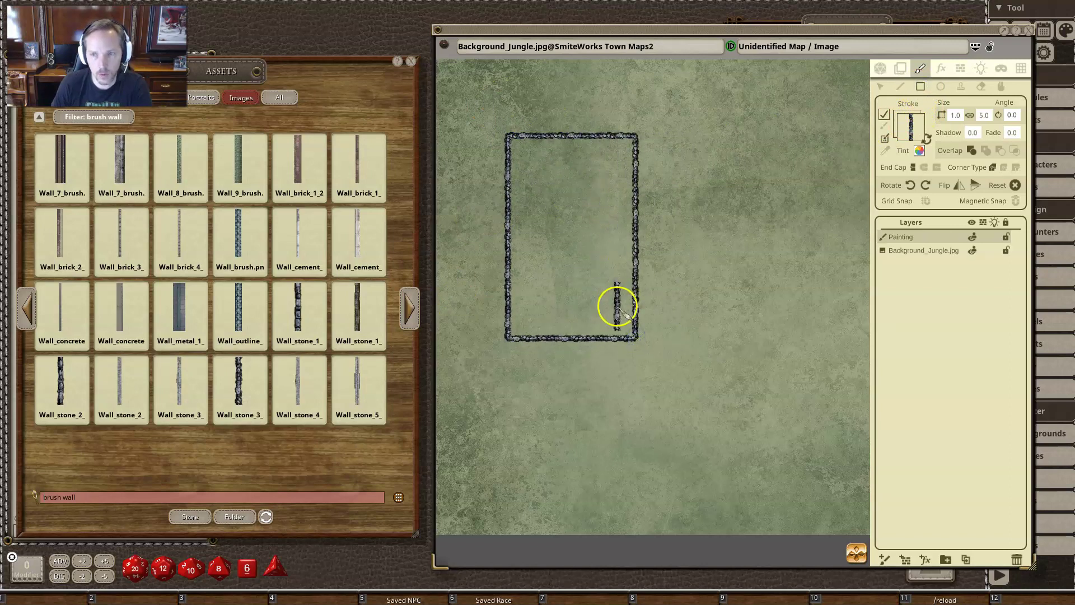
{"action": "scroll", "coordinate": [616, 173], "scroll_direction": "up", "scroll_amount": 2}
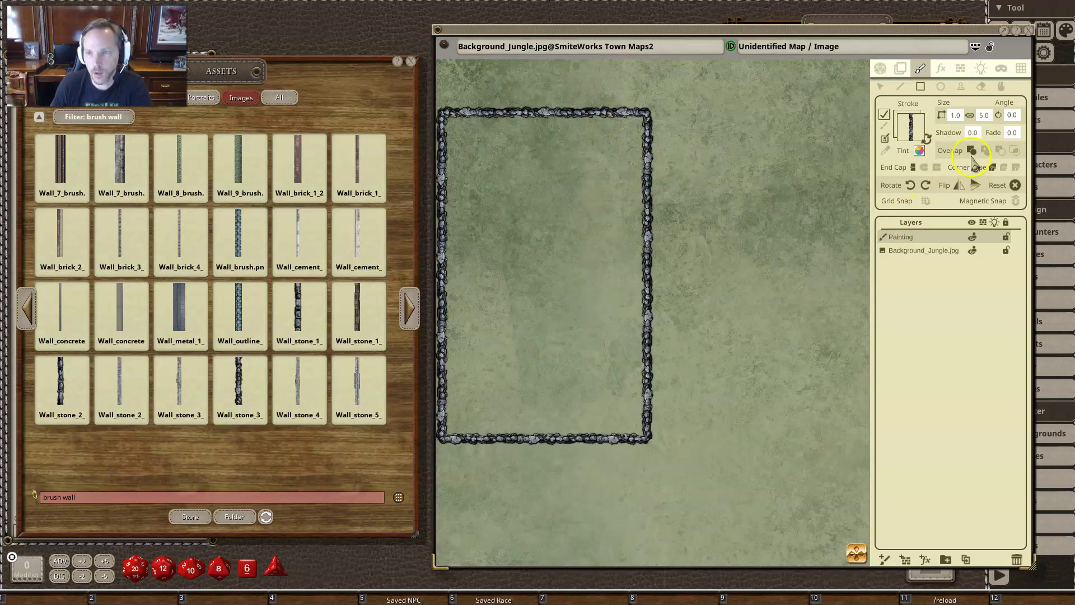
Step: Switch the corner type to the middle option and paint a second tall rectangular wall to the right of the first
{"action": "left_click", "coordinate": [1008, 176]}
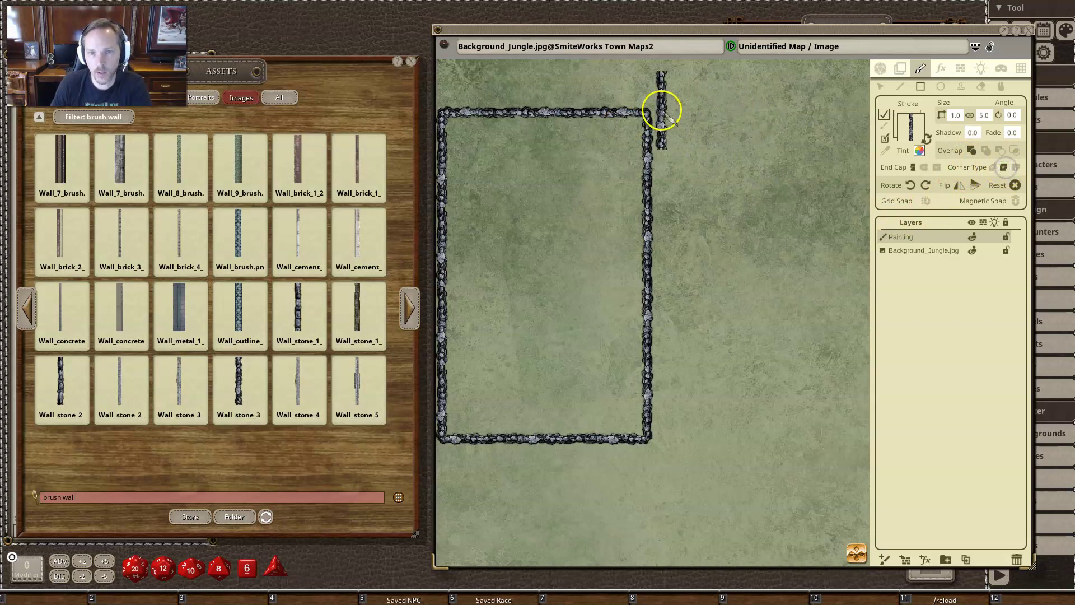
{"action": "mouse_move", "coordinate": [670, 110]}
{"action": "left_mouse_down"}
{"action": "mouse_move", "coordinate": [691, 125]}
{"action": "mouse_move", "coordinate": [821, 378]}
{"action": "mouse_move", "coordinate": [830, 438]}
{"action": "left_mouse_up"}
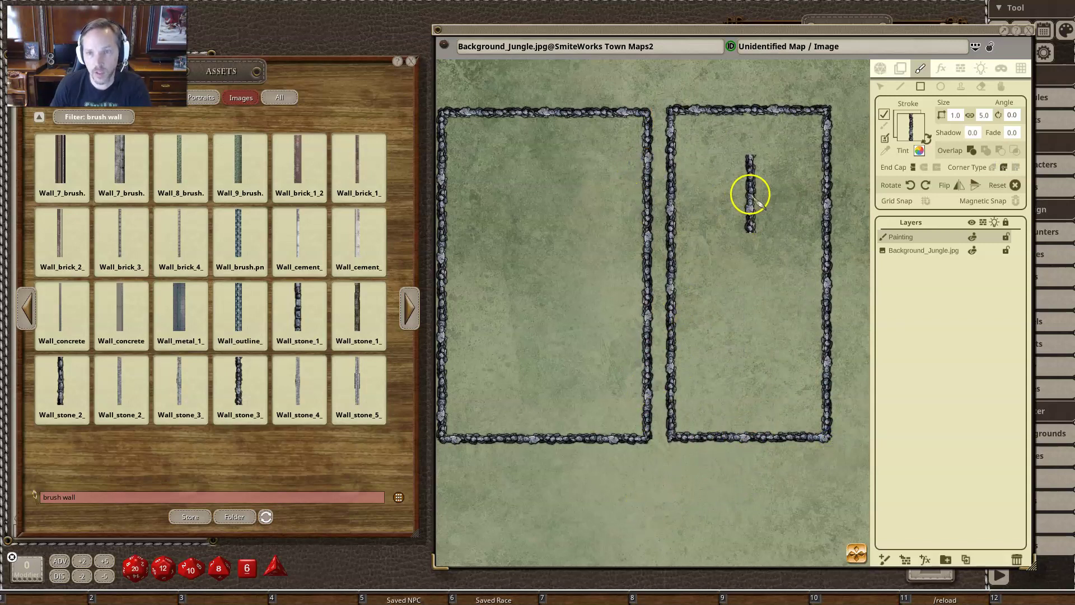
Step: Switch the corner type to the third option and paint a wide rectangular stone wall below the two tall ones
{"action": "left_click", "coordinate": [1016, 167]}
{"action": "scroll", "coordinate": [799, 303], "scroll_direction": "down", "scroll_amount": 4}
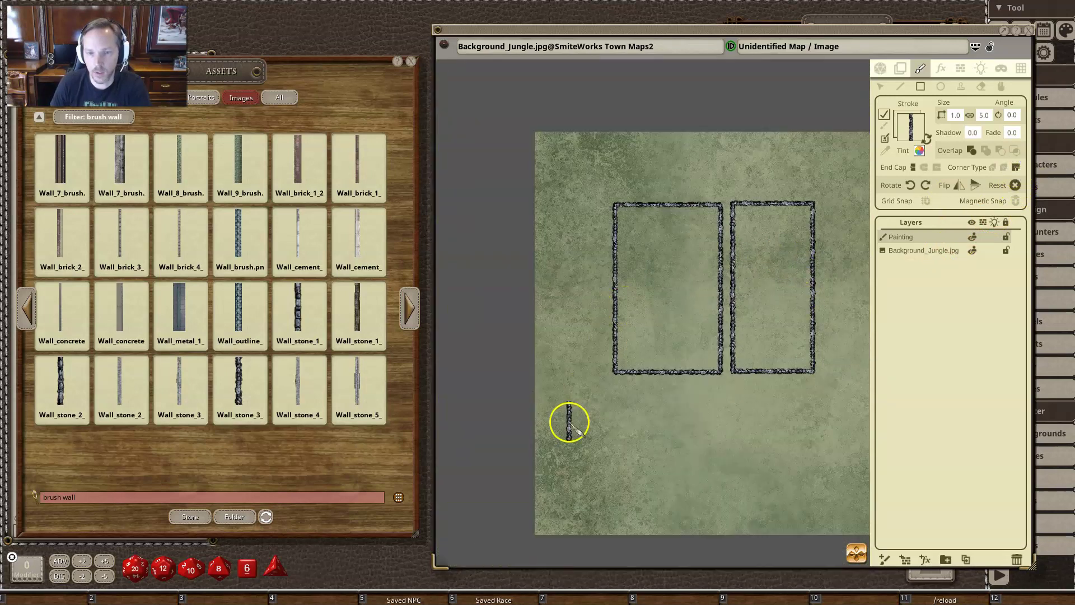
{"action": "left_click_drag", "start_coordinate": [616, 405], "coordinate": [778, 467]}
{"action": "scroll", "coordinate": [692, 456], "scroll_direction": "up", "scroll_amount": 3}
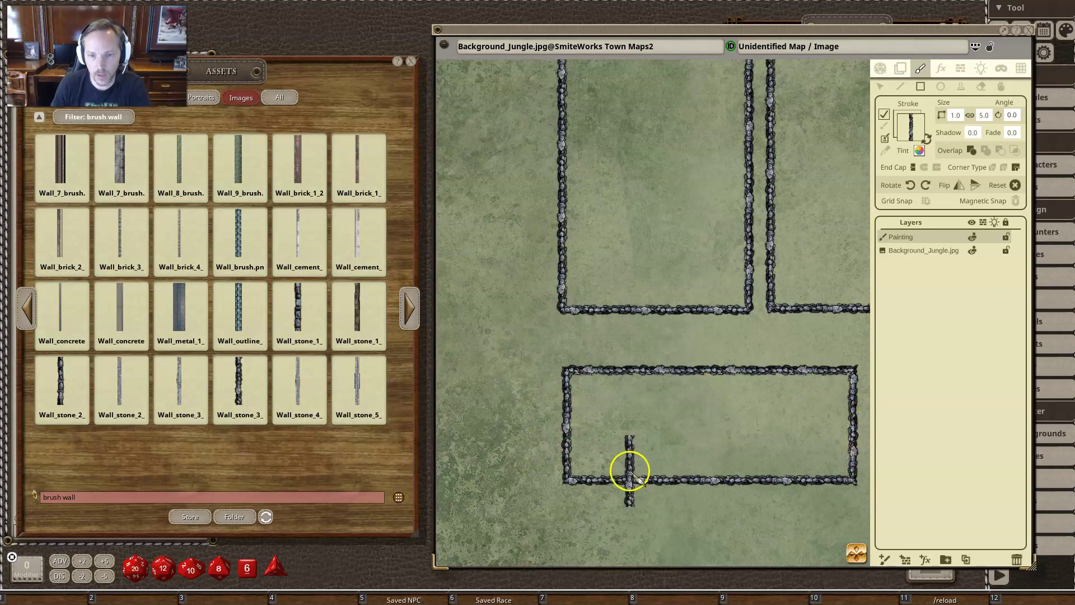
{"action": "scroll", "coordinate": [669, 364], "scroll_direction": "down", "scroll_amount": 4}
{"action": "scroll", "coordinate": [672, 374], "scroll_direction": "up", "scroll_amount": 1}
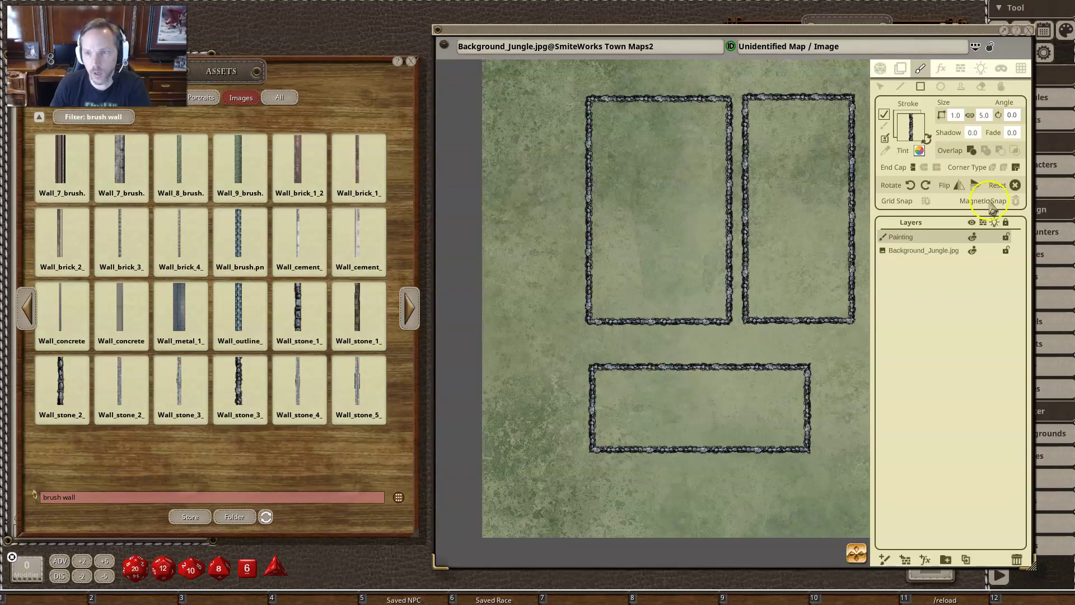
Step: Set the corner type back to the first option and delete the Painting layer with all the walls
{"action": "left_click", "coordinate": [992, 166]}
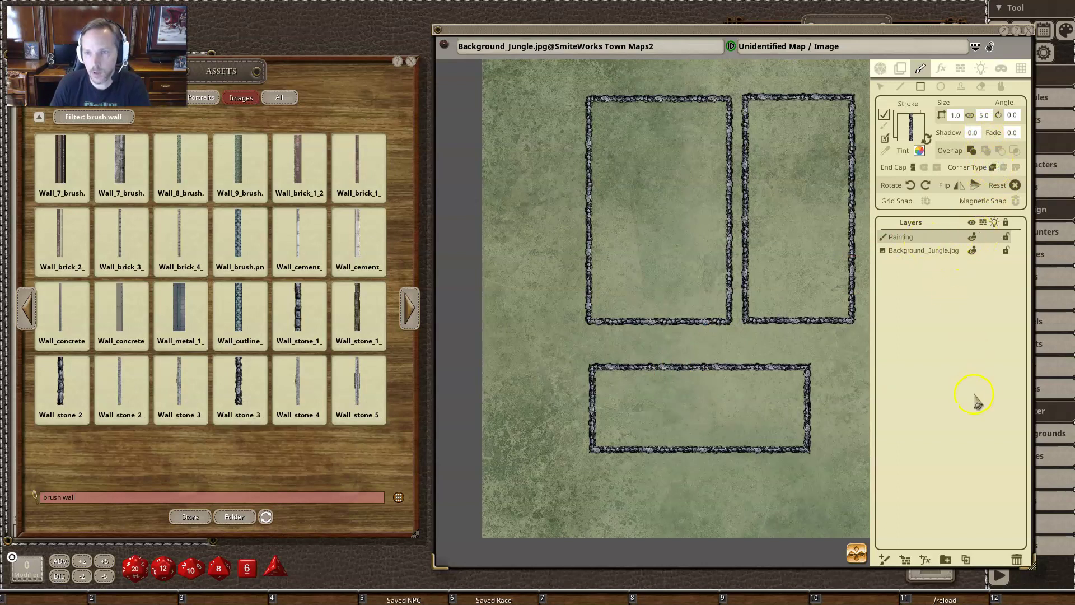
{"action": "left_click", "coordinate": [1011, 556]}
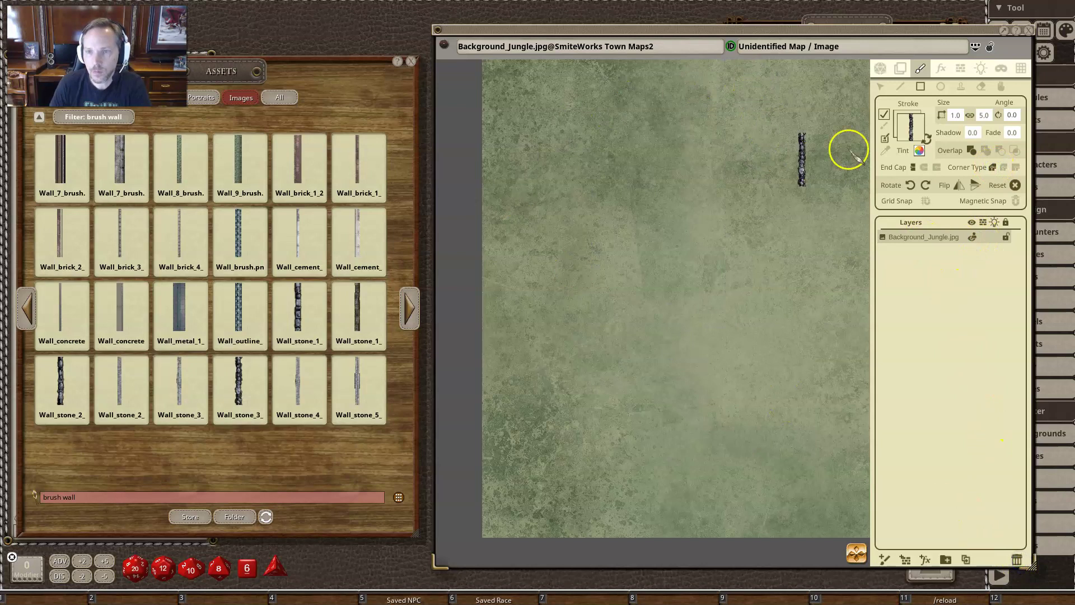
Step: Filter the image assets by "wood fill" and load Wood_fill_siege_decoration.png from FG Siege Map Pack 2 as the fill
{"action": "mouse_move", "coordinate": [909, 122]}
{"action": "left_mouse_down"}
{"action": "mouse_move", "coordinate": [590, 146]}
{"action": "mouse_move", "coordinate": [103, 498]}
{"action": "left_mouse_up"}
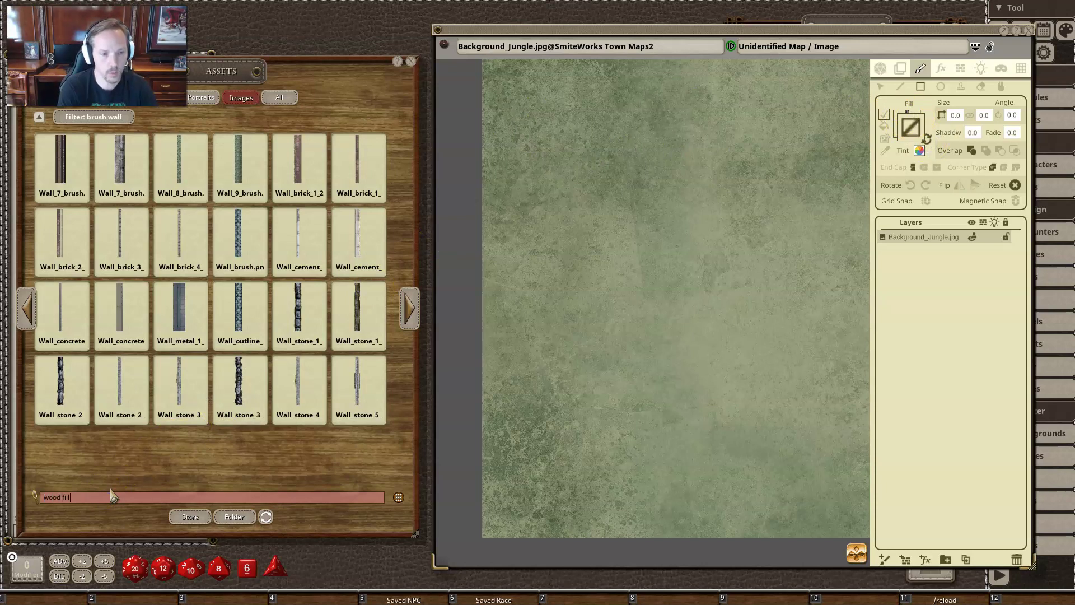
{"action": "key", "text": "Return"}
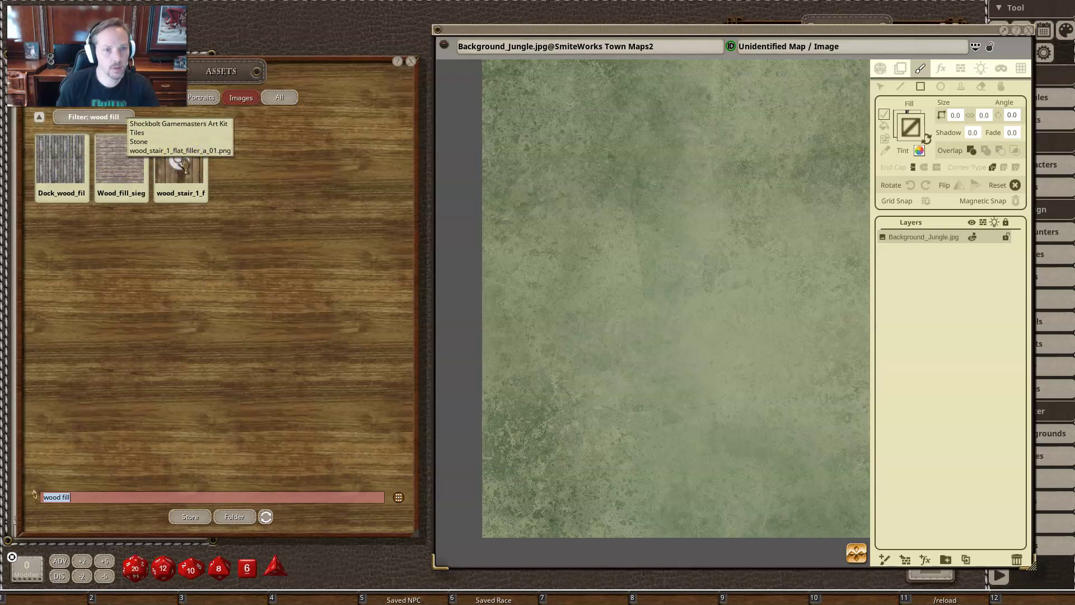
{"action": "left_click_drag", "start_coordinate": [182, 162], "coordinate": [216, 177]}
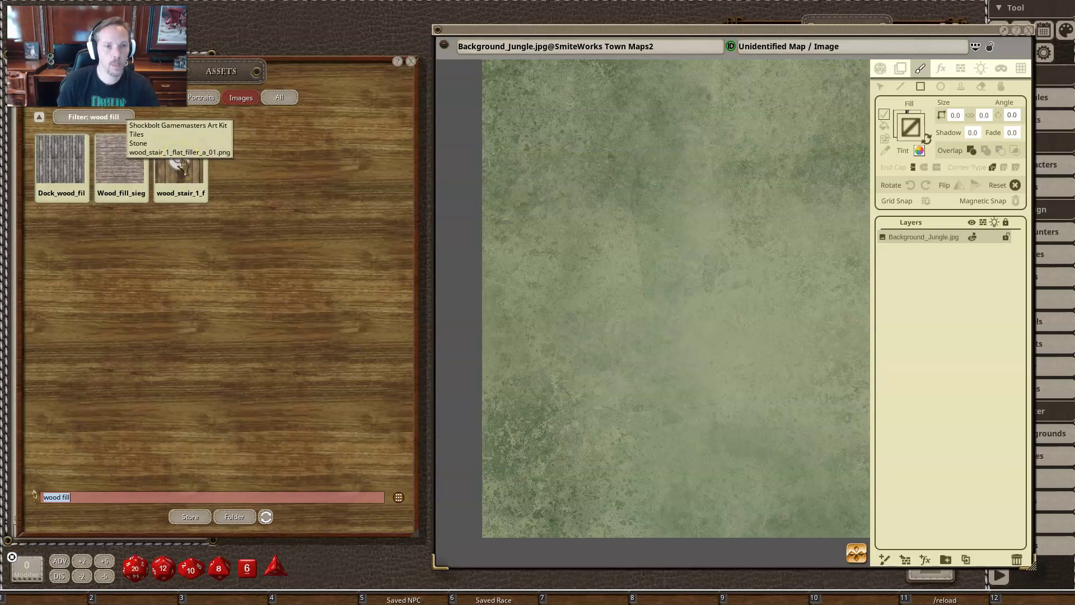
{"action": "left_click", "coordinate": [120, 159]}
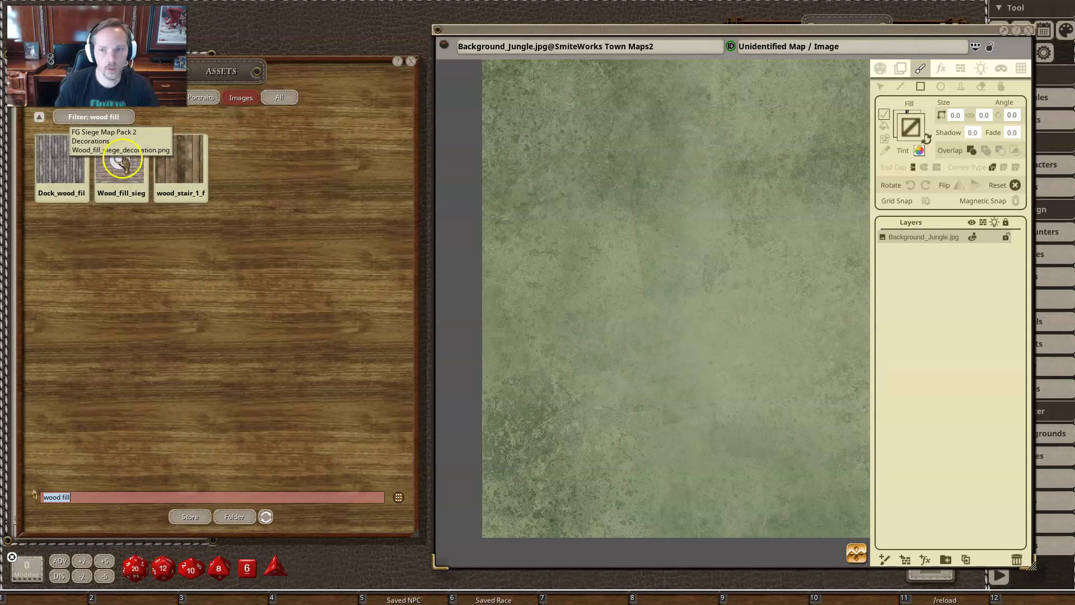
{"action": "left_click_drag", "start_coordinate": [119, 160], "coordinate": [911, 128]}
{"action": "left_click", "coordinate": [890, 157]}
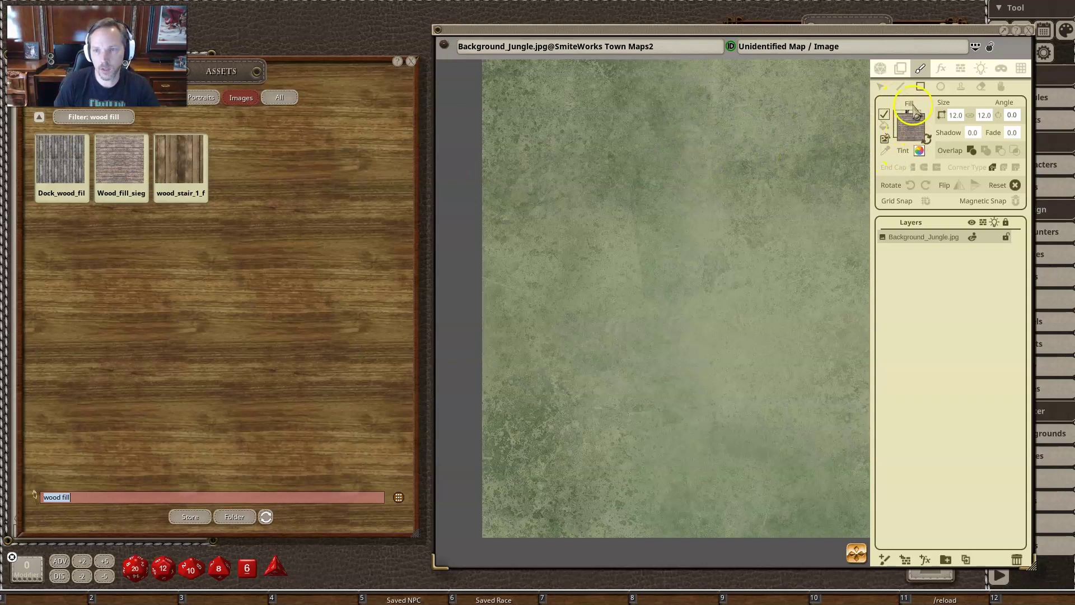
Step: Switch back to the stone wall stroke and paint a square wood-floored room in the upper-left part of the map
{"action": "left_click", "coordinate": [927, 138]}
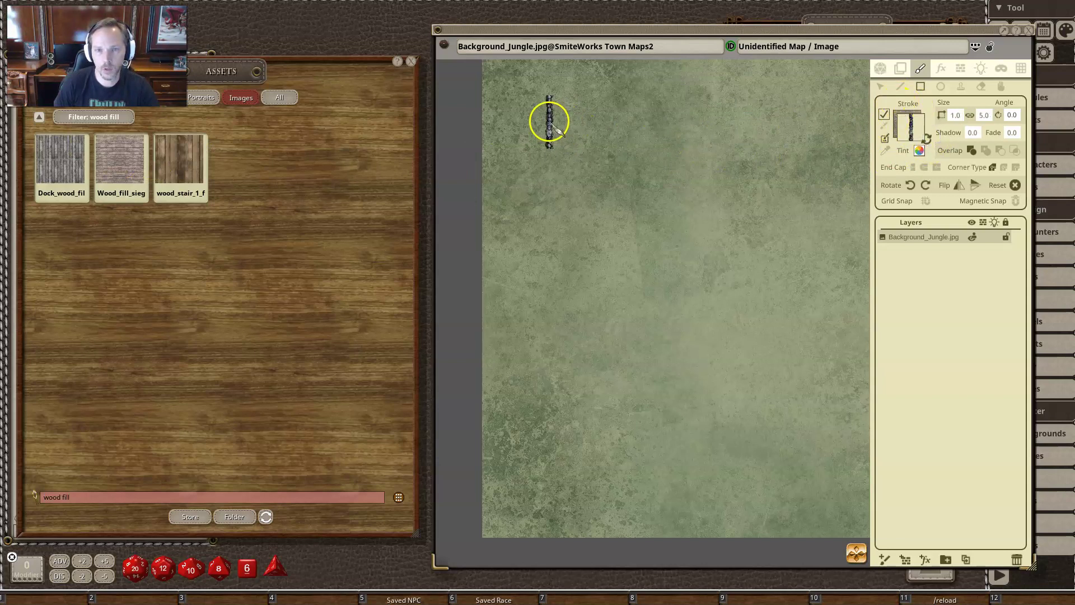
{"action": "left_click", "coordinate": [577, 135]}
{"action": "left_click_drag", "start_coordinate": [577, 135], "coordinate": [698, 274]}
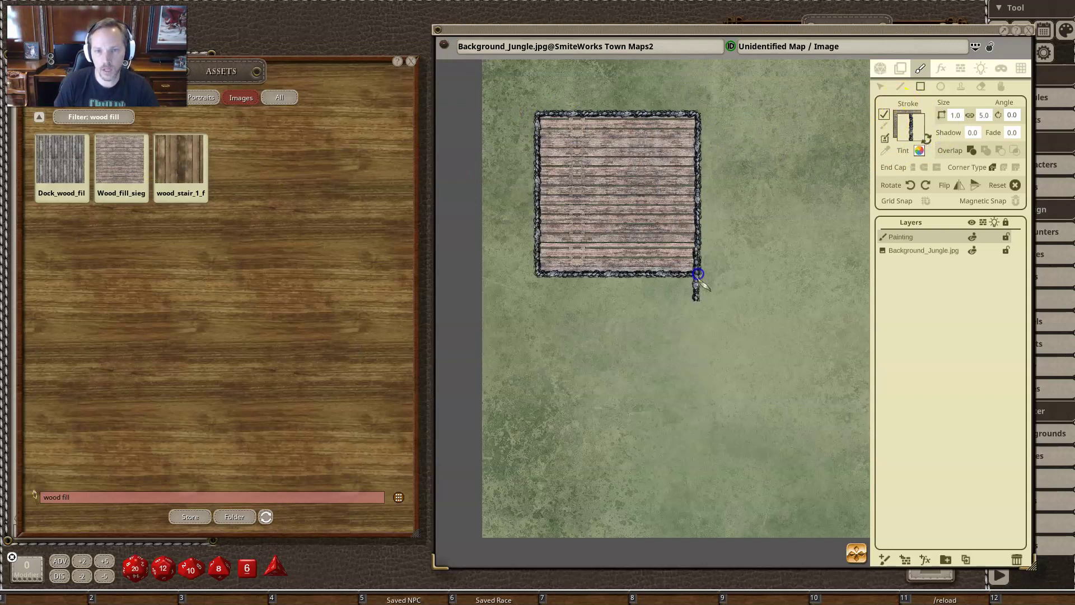
{"action": "scroll", "coordinate": [642, 293], "scroll_direction": "up", "scroll_amount": 4}
{"action": "scroll", "coordinate": [622, 291], "scroll_direction": "down", "scroll_amount": 2}
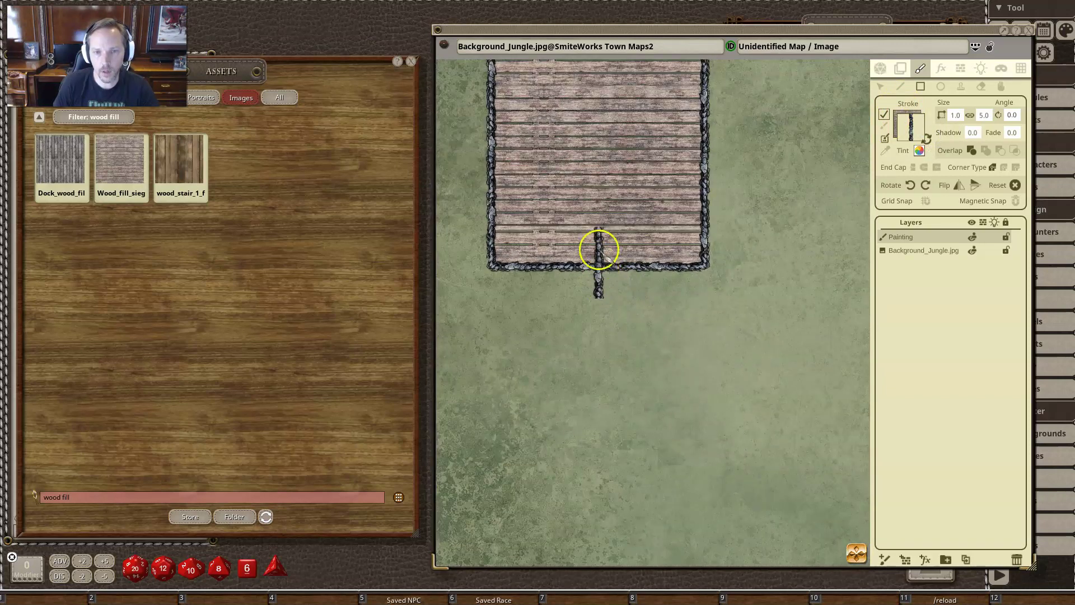
{"action": "scroll", "coordinate": [678, 274], "scroll_direction": "down", "scroll_amount": 3}
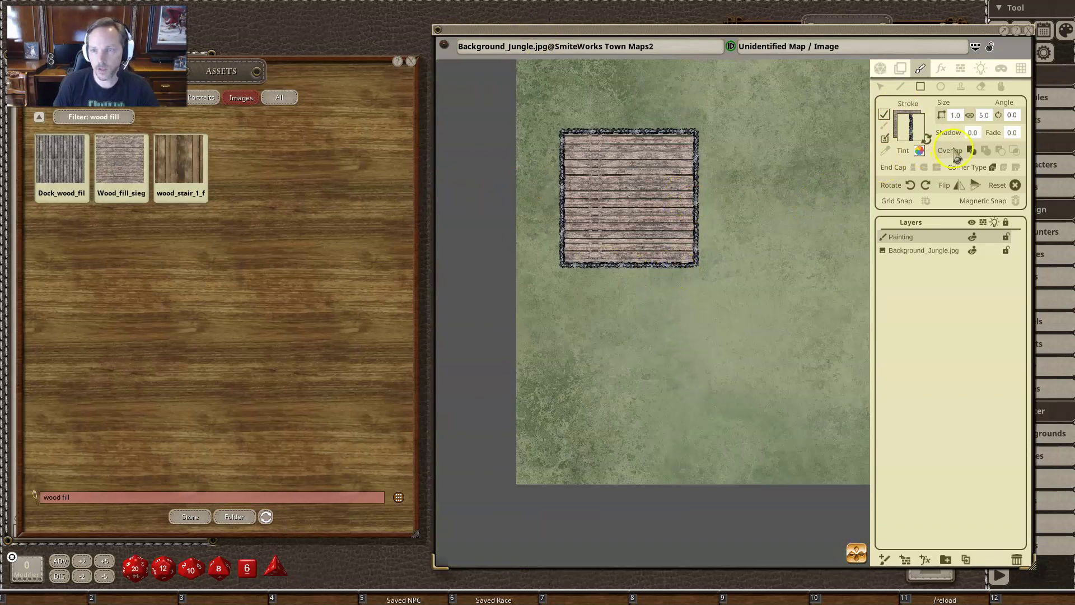
Step: Try painting a smaller rectangle overlapping the room's lower wall with the first overlap mode, and undo it
{"action": "left_click_drag", "start_coordinate": [597, 236], "coordinate": [671, 328]}
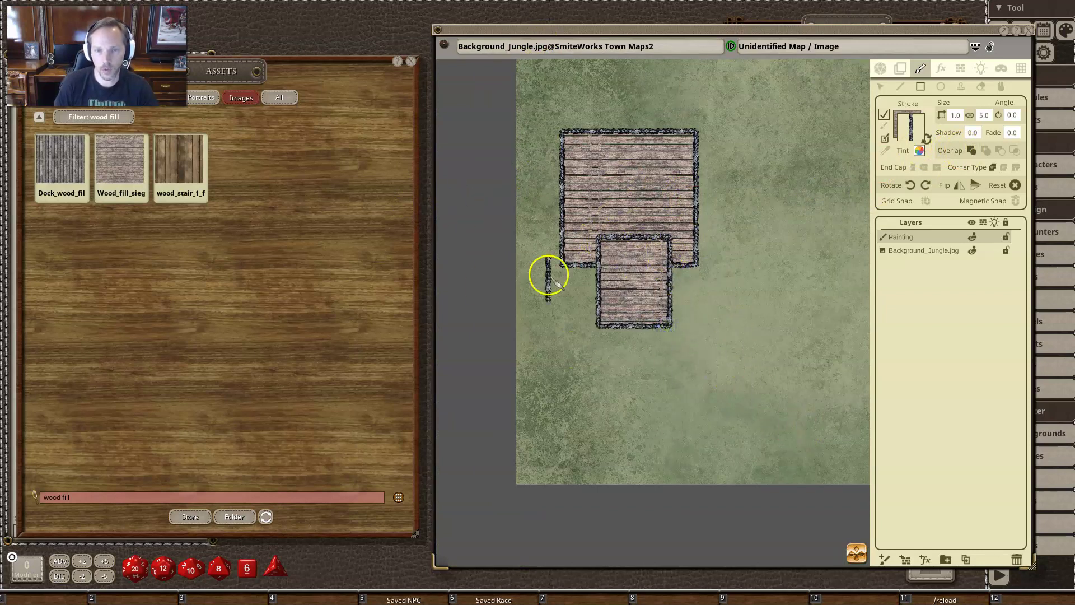
{"action": "key", "text": "ctrl+z"}
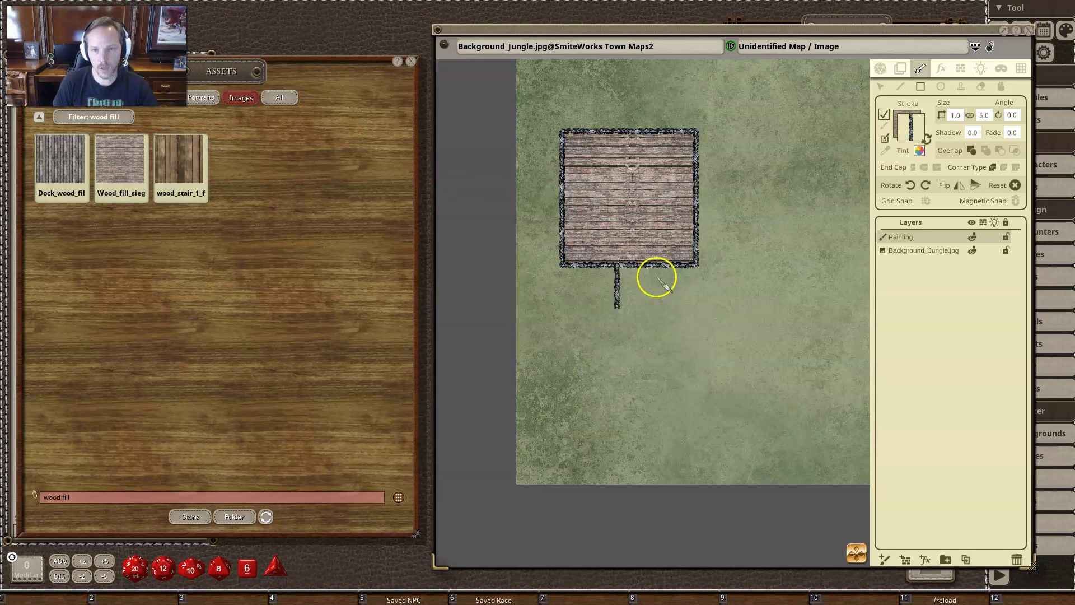
Step: Switch to the second overlap mode and paint a corridor and wide room below the square room, plus a short passage through its right wall
{"action": "left_click", "coordinate": [986, 150]}
{"action": "left_click_drag", "start_coordinate": [612, 247], "coordinate": [652, 333]}
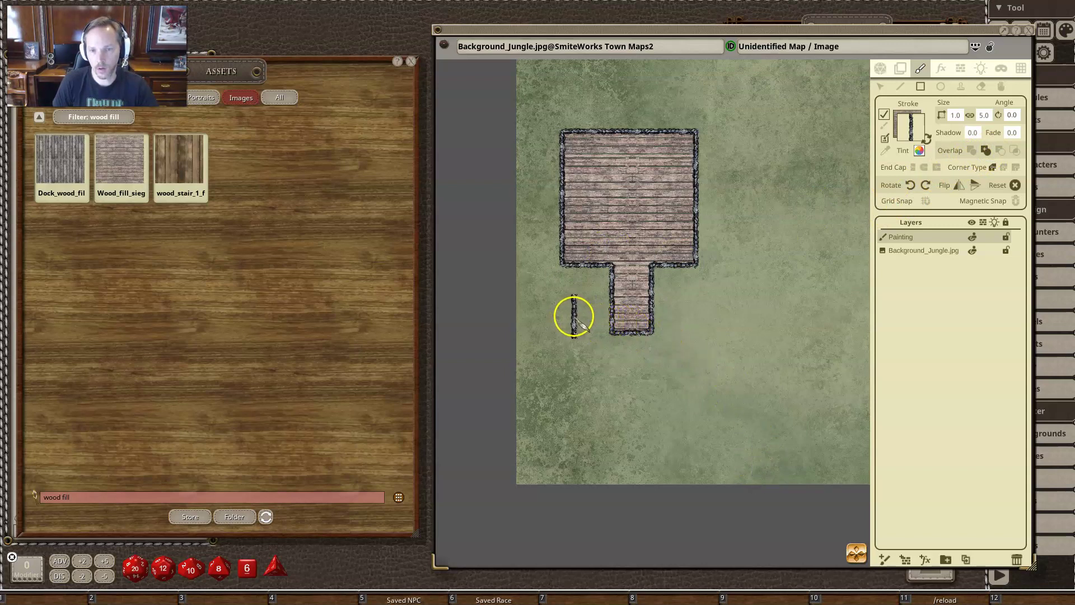
{"action": "left_click_drag", "start_coordinate": [562, 316], "coordinate": [709, 395]}
{"action": "left_click_drag", "start_coordinate": [681, 178], "coordinate": [720, 211]}
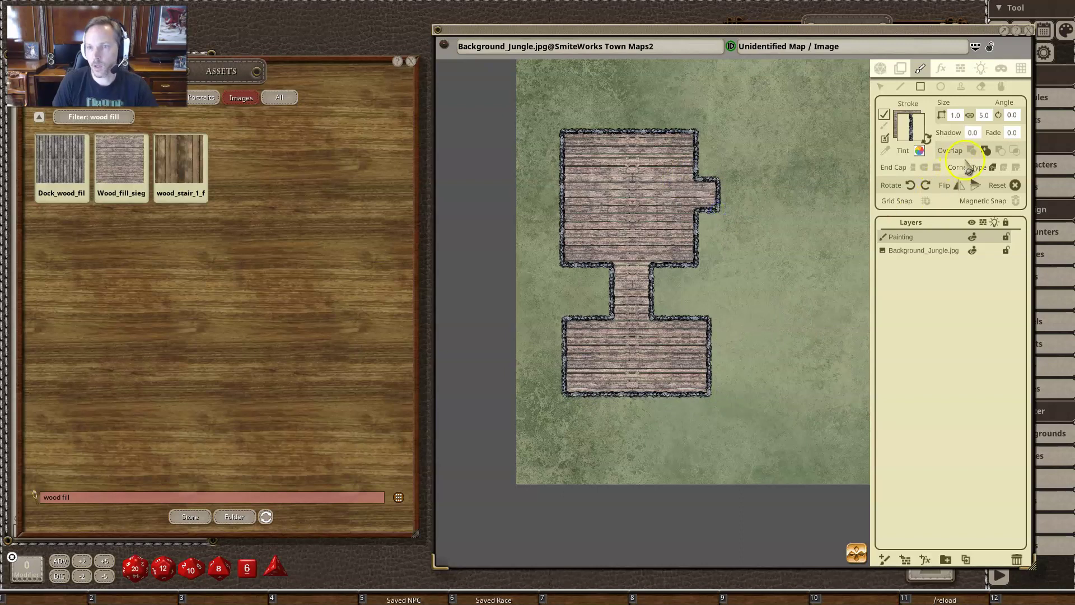
Step: Paint a circular room that merges with the short passage on the square room's right side
{"action": "left_click", "coordinate": [941, 87]}
{"action": "mouse_move", "coordinate": [703, 139]}
{"action": "left_mouse_down"}
{"action": "mouse_move", "coordinate": [814, 245]}
{"action": "mouse_move", "coordinate": [805, 232]}
{"action": "left_mouse_up"}
{"action": "left_click_drag", "start_coordinate": [774, 277], "coordinate": [774, 321]}
{"action": "scroll", "coordinate": [773, 298], "scroll_direction": "up", "scroll_amount": 4}
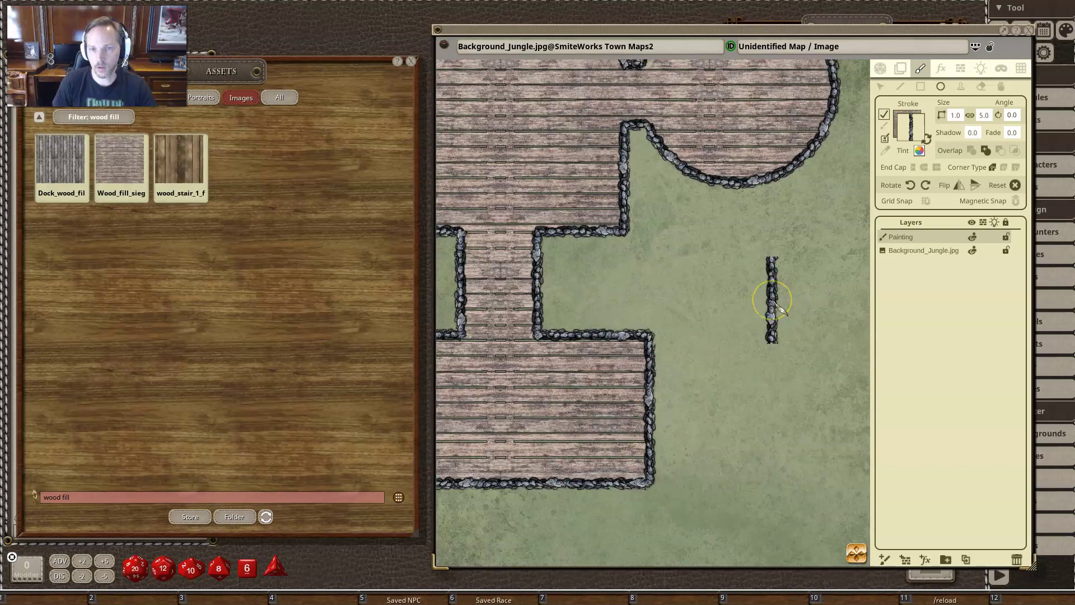
{"action": "scroll", "coordinate": [773, 303], "scroll_direction": "down", "scroll_amount": 5}
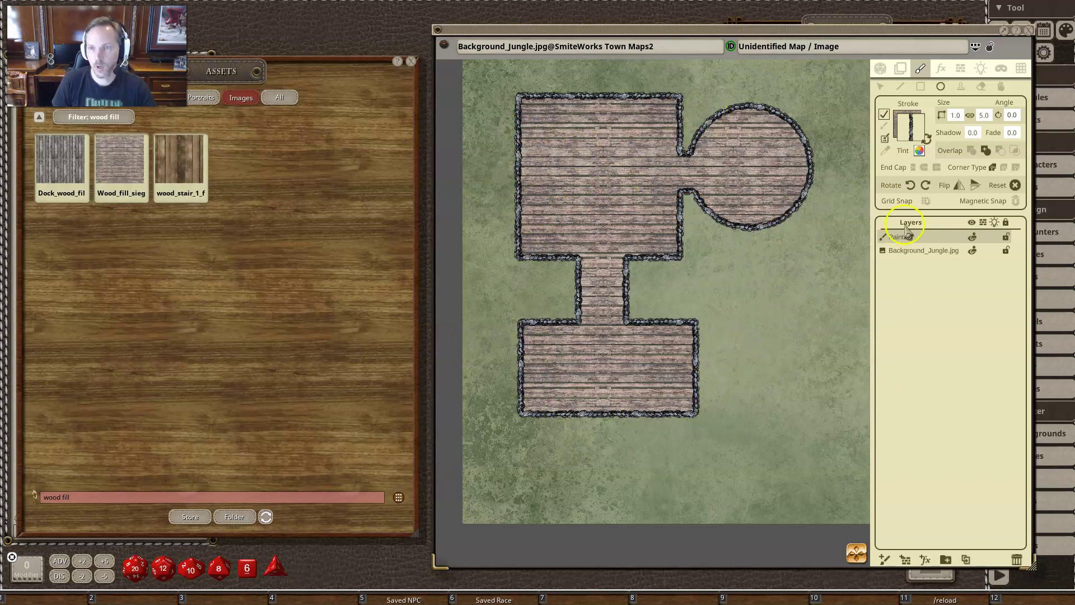
Step: Edit the filled strokes to adjust the wood fill's scale and rotate its planks to run diagonally
{"action": "left_click", "coordinate": [1002, 87]}
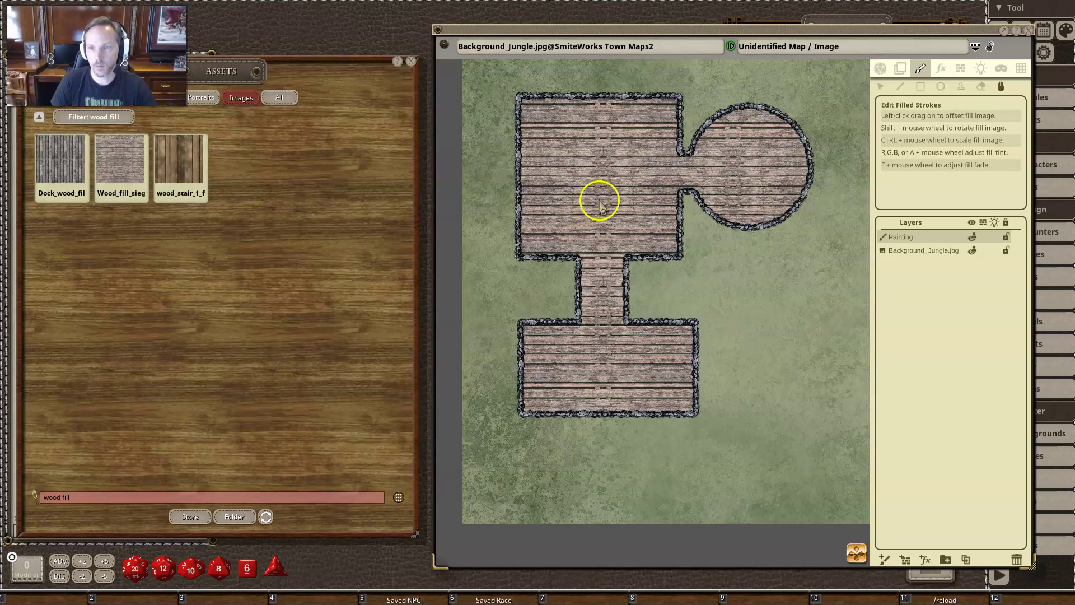
{"action": "scroll", "coordinate": [613, 193], "scroll_direction": "up", "scroll_amount": 3, "text": "ctrl"}
{"action": "scroll", "coordinate": [613, 200], "scroll_direction": "down", "scroll_amount": 3, "text": "ctrl"}
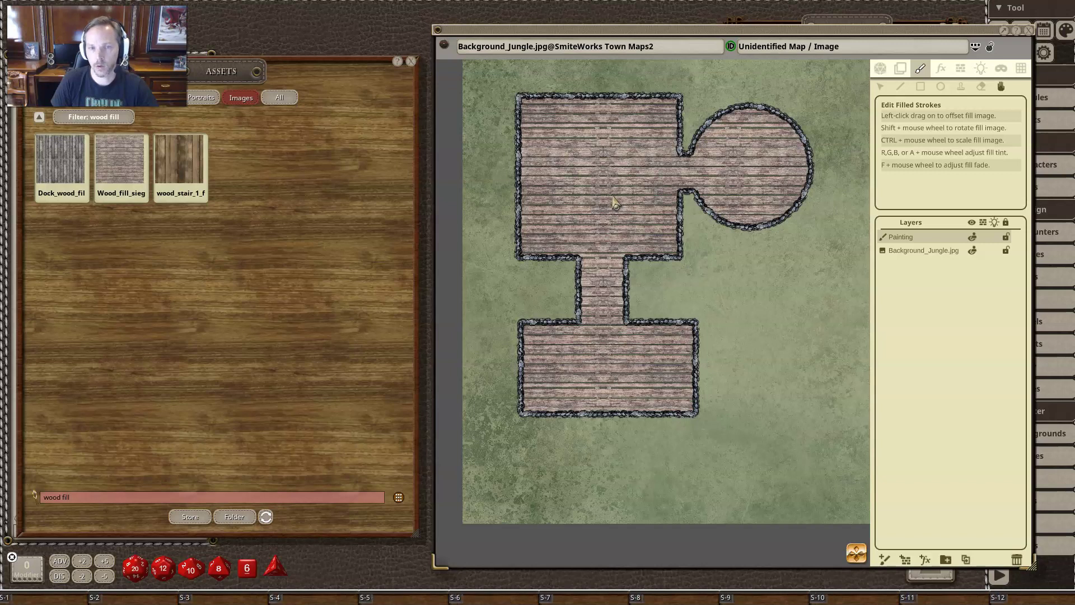
{"action": "scroll", "coordinate": [614, 200], "scroll_direction": "down", "scroll_amount": 2, "text": "shift"}
{"action": "scroll", "coordinate": [613, 201], "scroll_direction": "down", "scroll_amount": 1, "text": "shift"}
{"action": "scroll", "coordinate": [613, 200], "scroll_direction": "down", "scroll_amount": 1, "text": "shift"}
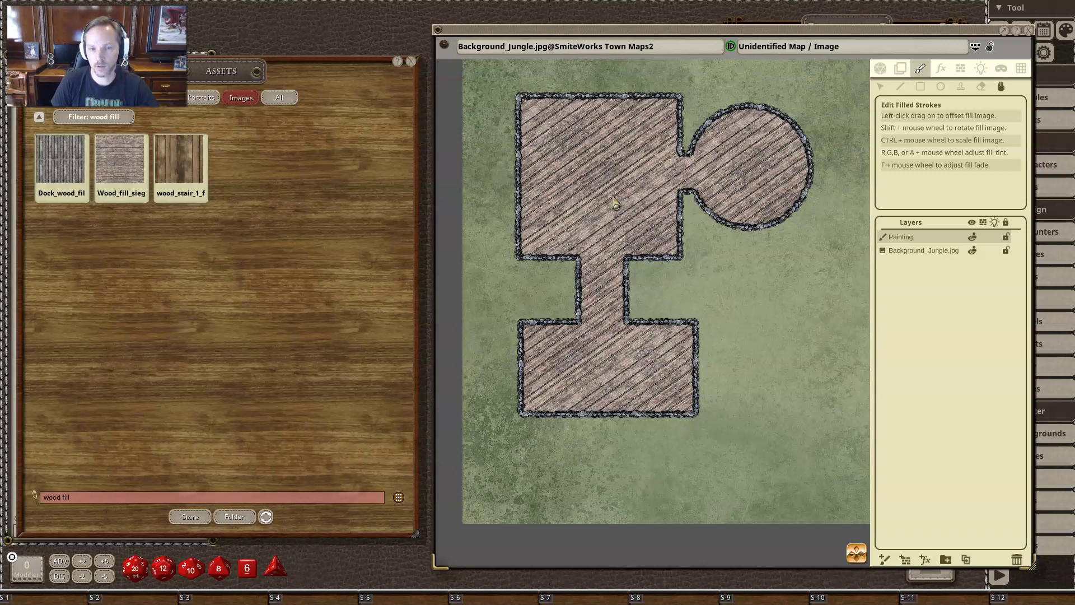
{"action": "scroll", "coordinate": [614, 201], "scroll_direction": "down", "scroll_amount": 1, "text": "shift"}
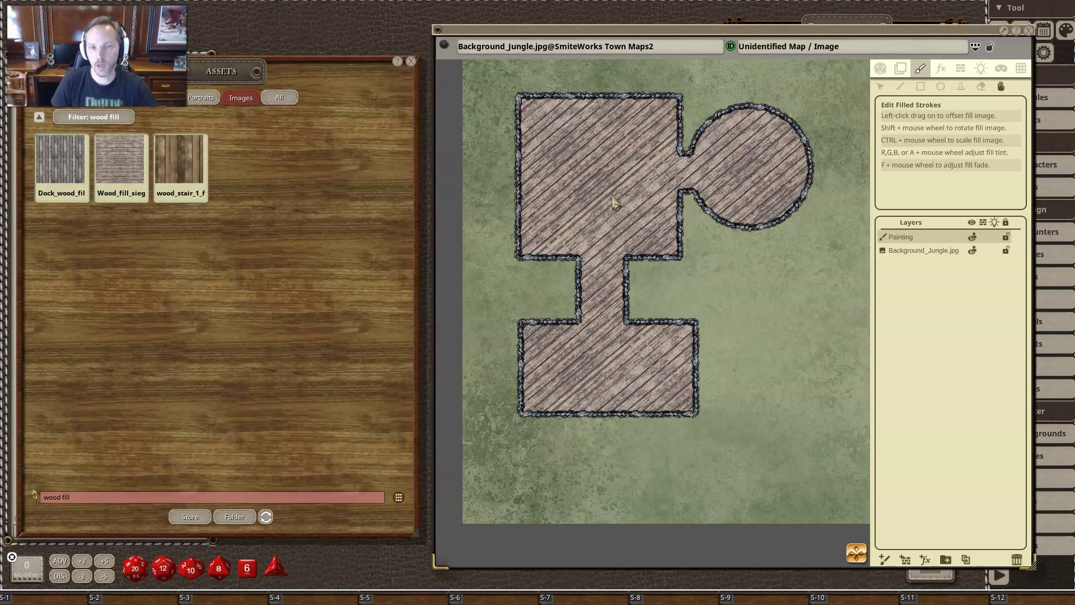
{"action": "left_click_drag", "start_coordinate": [614, 200], "coordinate": [942, 319]}
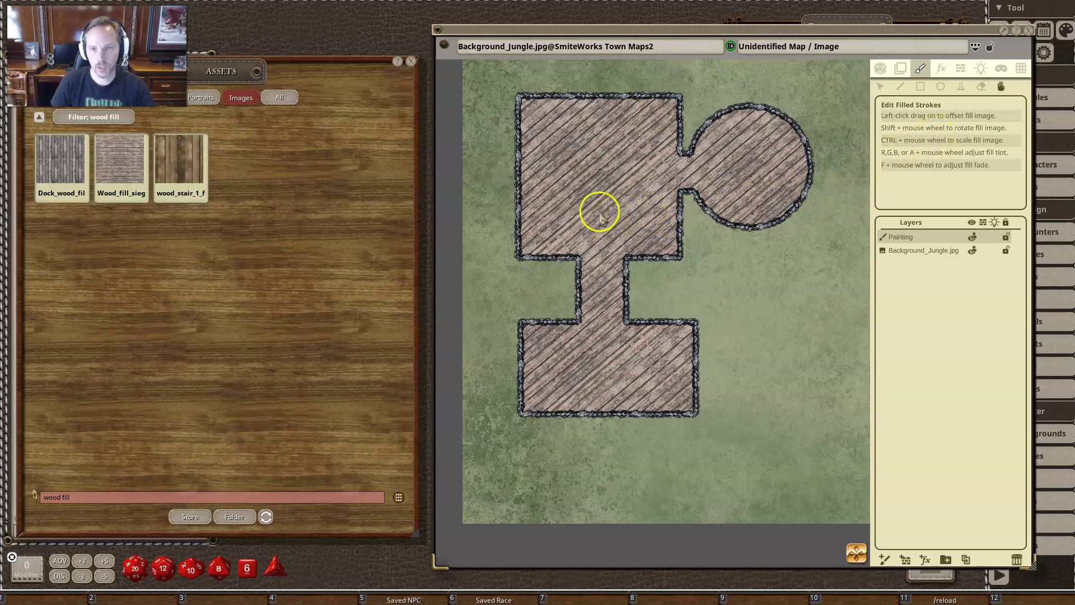
Step: Try different color tints and transparency on the wood fill, and return it to its original look
{"action": "scroll", "coordinate": [600, 218], "scroll_direction": "down", "scroll_amount": 5}
{"action": "scroll", "coordinate": [600, 219], "scroll_direction": "up", "scroll_amount": 3}
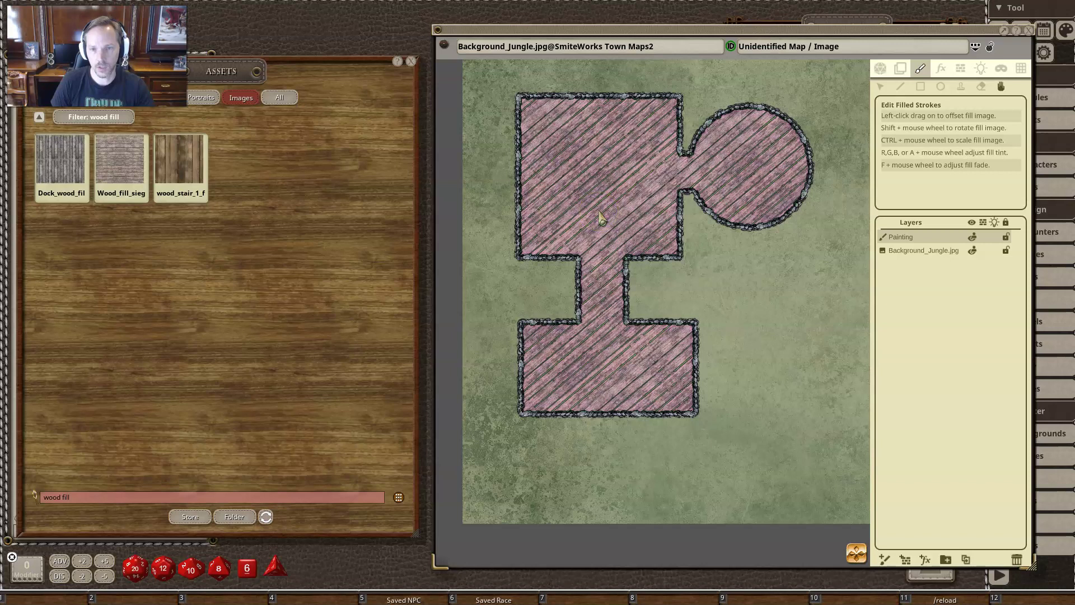
{"action": "scroll", "coordinate": [601, 218], "scroll_direction": "up", "scroll_amount": 2}
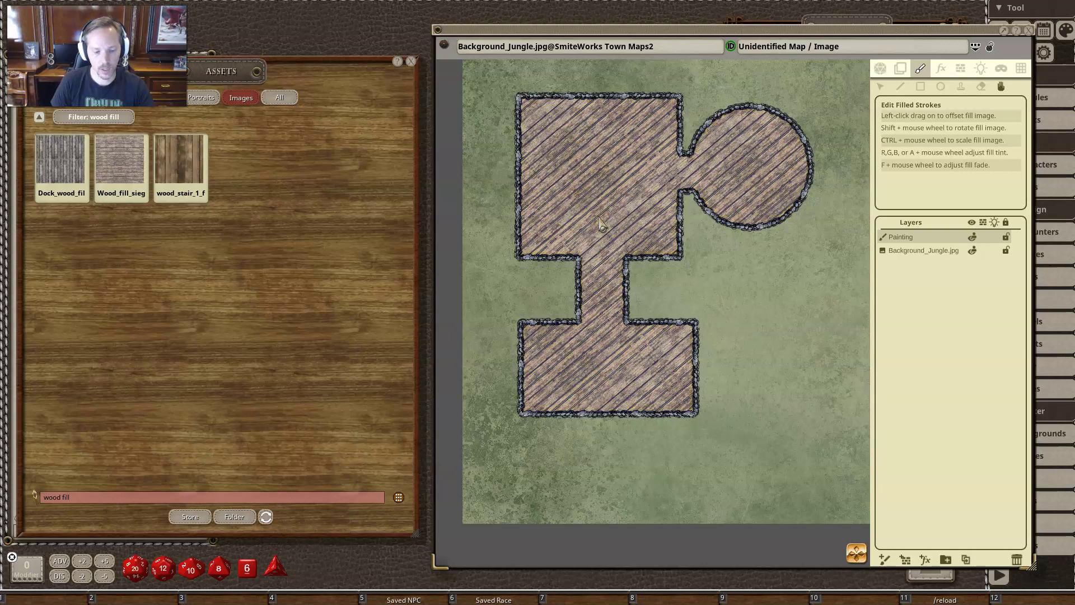
{"action": "scroll", "coordinate": [601, 224], "scroll_direction": "down", "scroll_amount": 5}
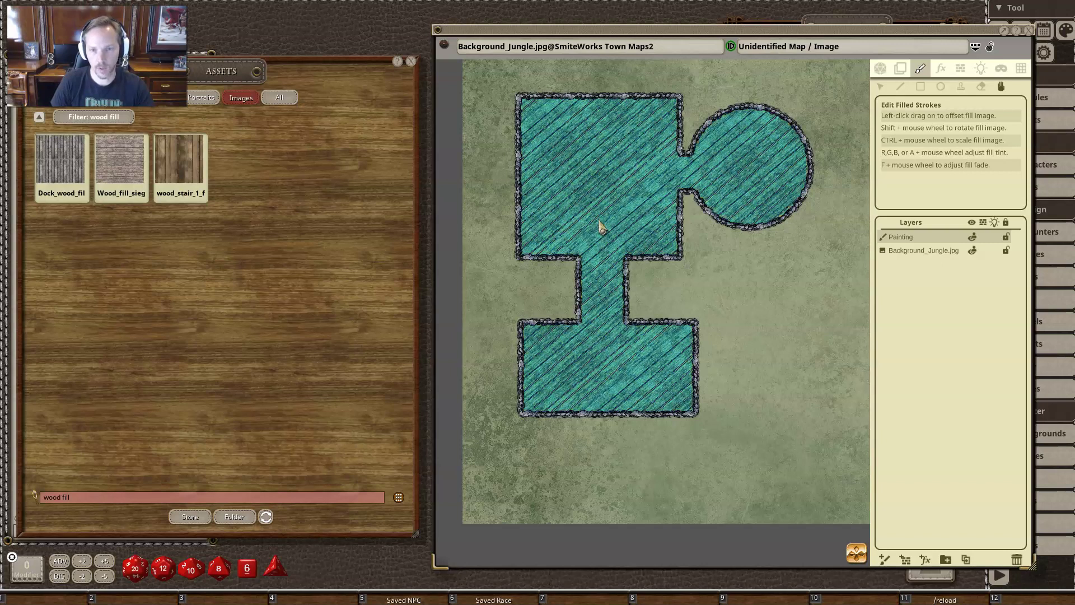
{"action": "scroll", "coordinate": [600, 225], "scroll_direction": "up", "scroll_amount": 4}
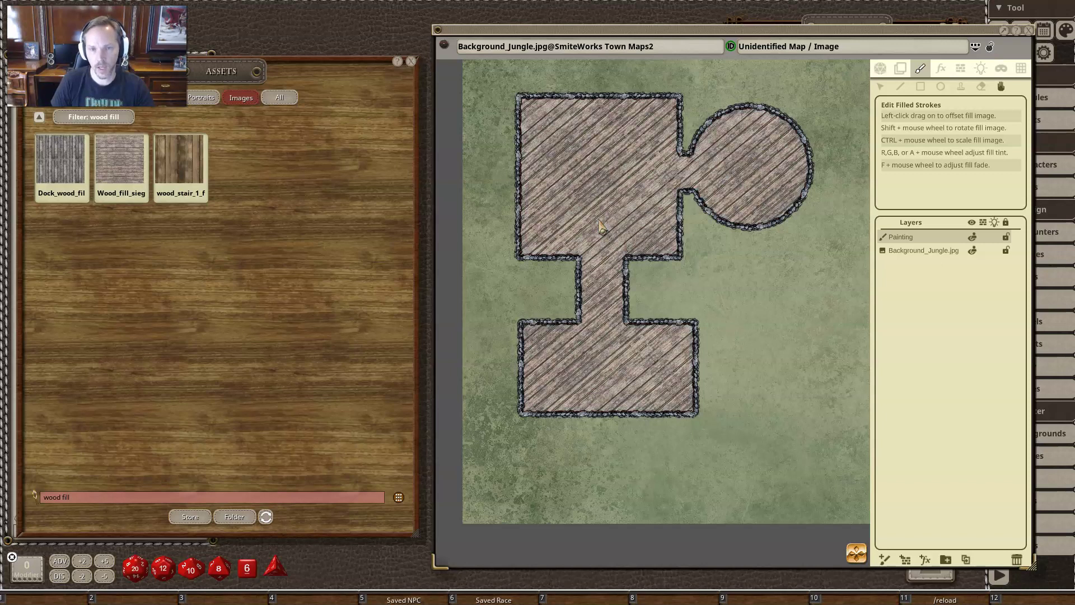
{"action": "left_click", "coordinate": [621, 352]}
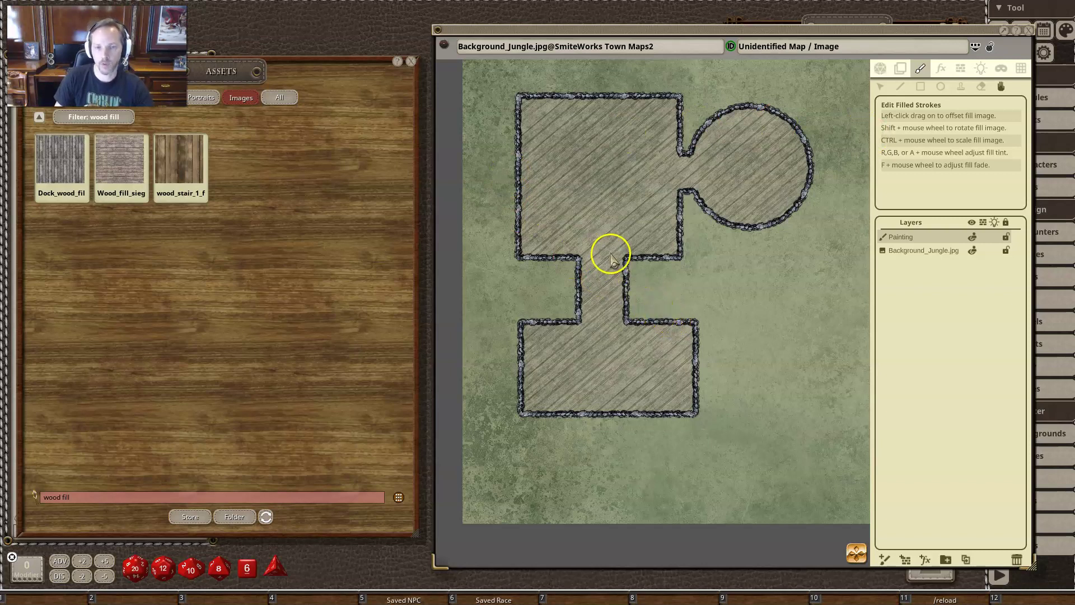
{"action": "scroll", "coordinate": [612, 258], "scroll_direction": "up", "scroll_amount": 3}
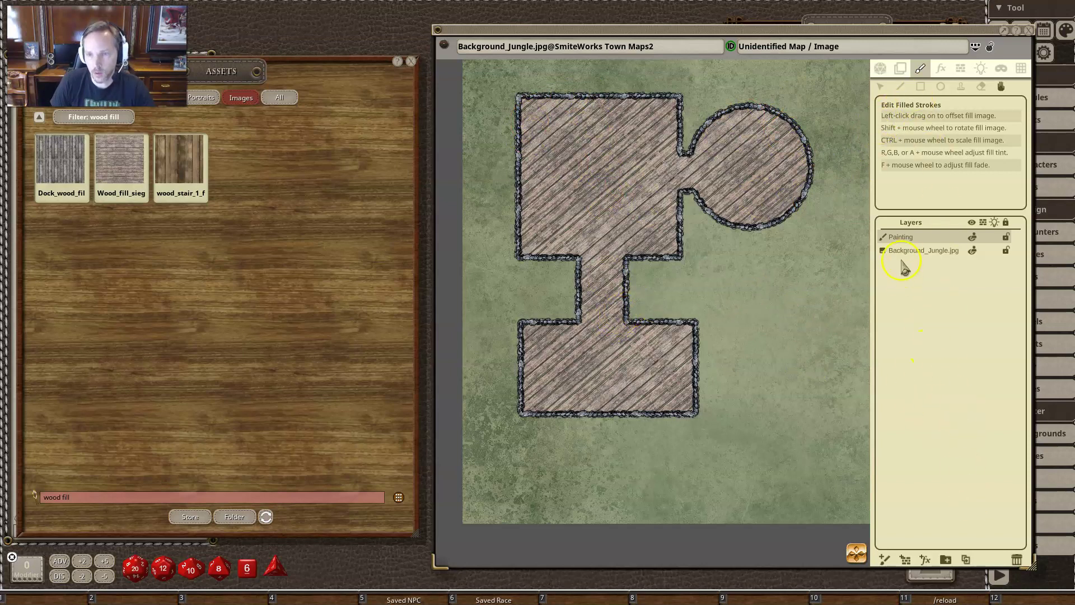
Step: Rename the Painting layer to "Wooden House"
{"action": "double_click", "coordinate": [917, 238]}
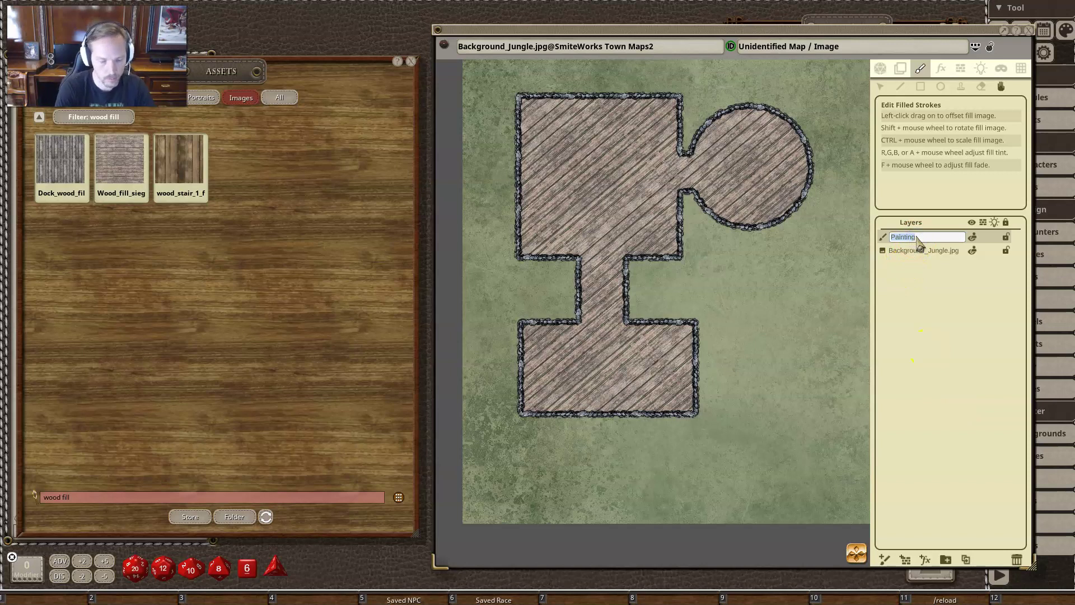
{"action": "type", "text": "Wooden F"}
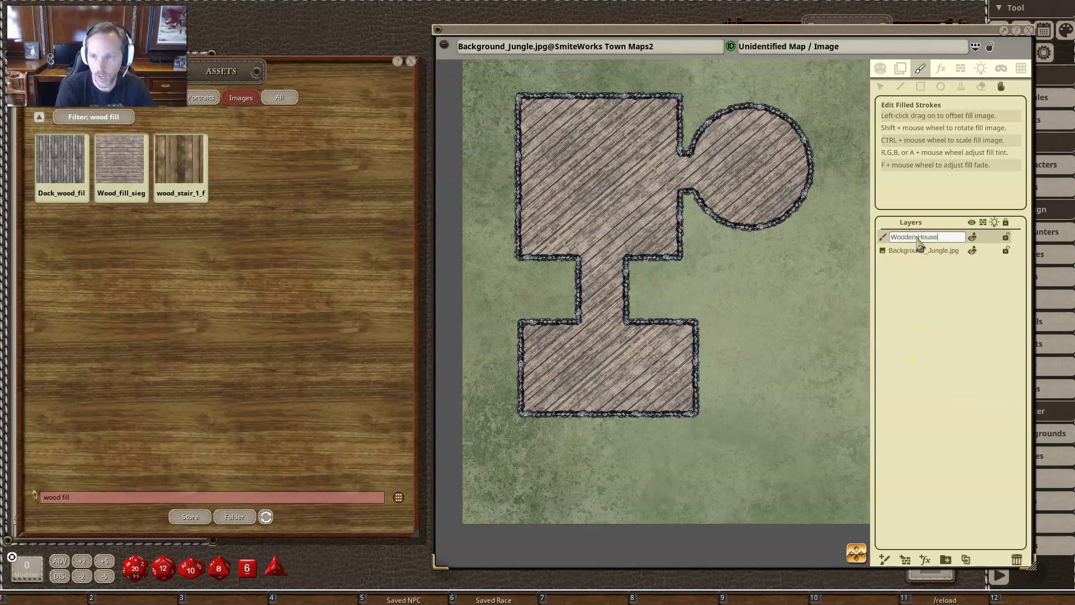
{"action": "type", "text": "ouse"}
{"action": "key", "text": "Return"}
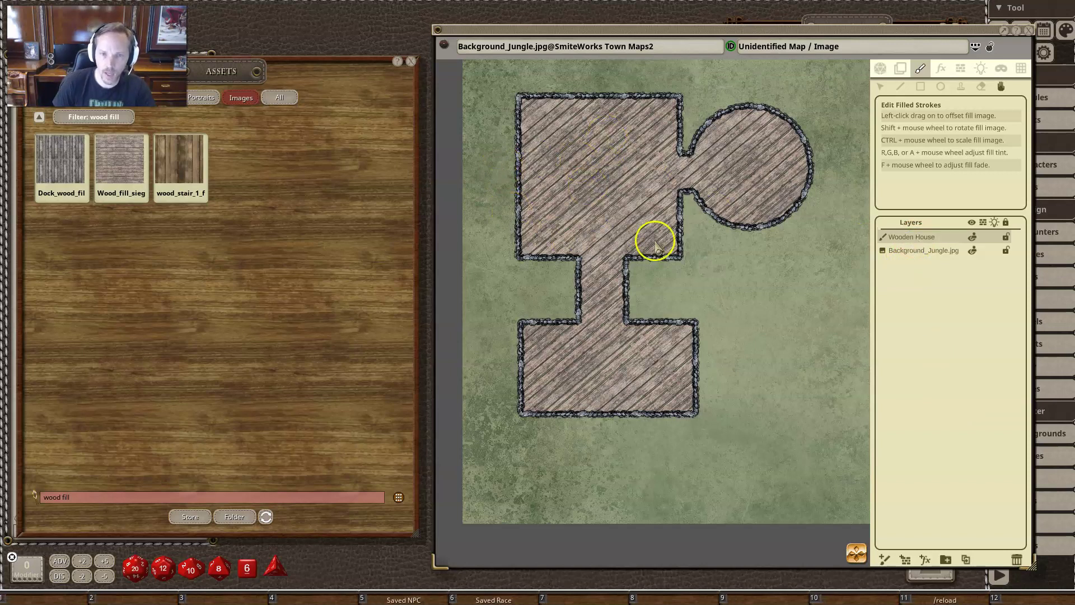
Step: Duplicate the Wooden House paint layer as line-of-sight walls, and draw a small rectangular door across the lower room's bottom wall
{"action": "left_click", "coordinate": [961, 70]}
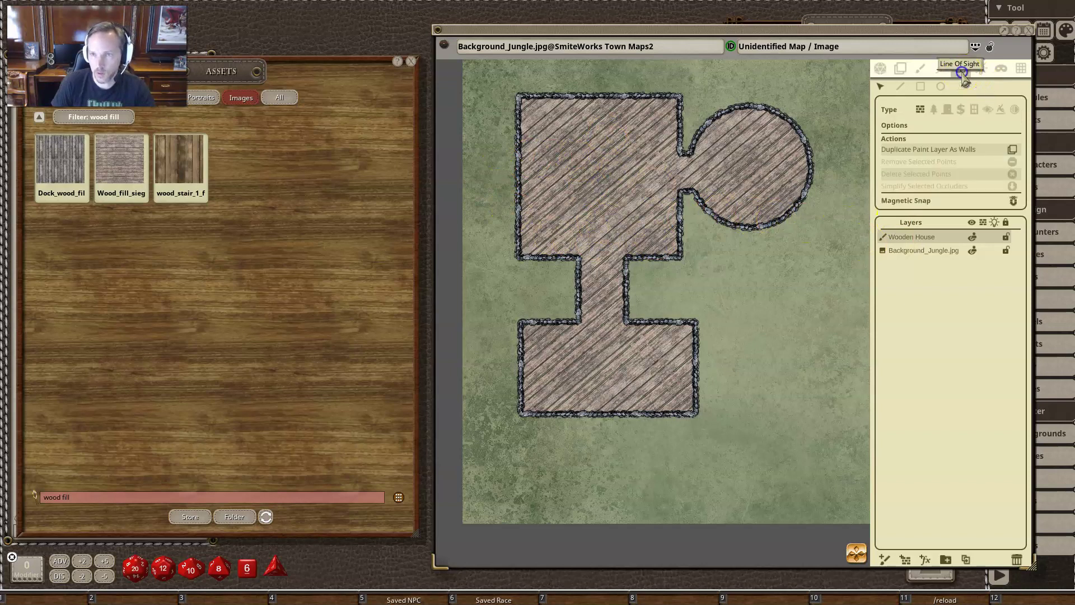
{"action": "left_click", "coordinate": [975, 151]}
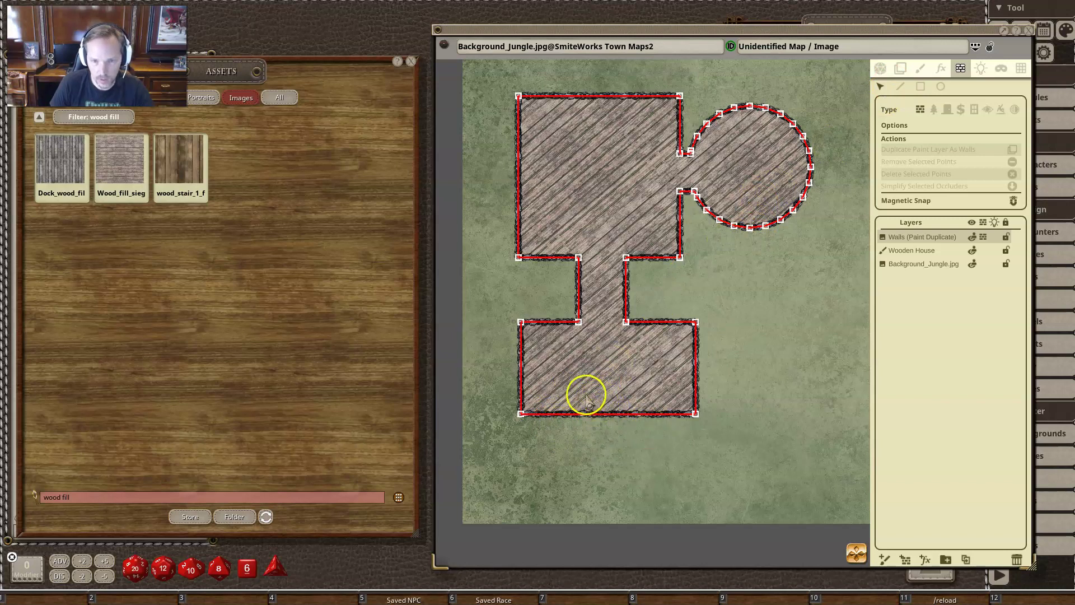
{"action": "left_click", "coordinate": [922, 87]}
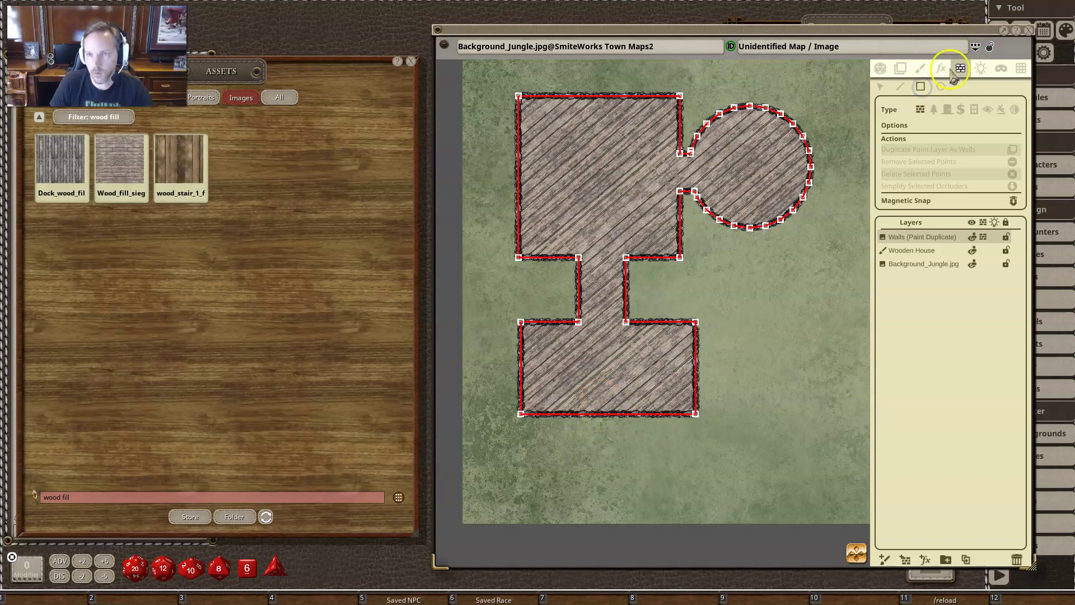
{"action": "left_click", "coordinate": [951, 112]}
{"action": "scroll", "coordinate": [602, 415], "scroll_direction": "up", "scroll_amount": 3}
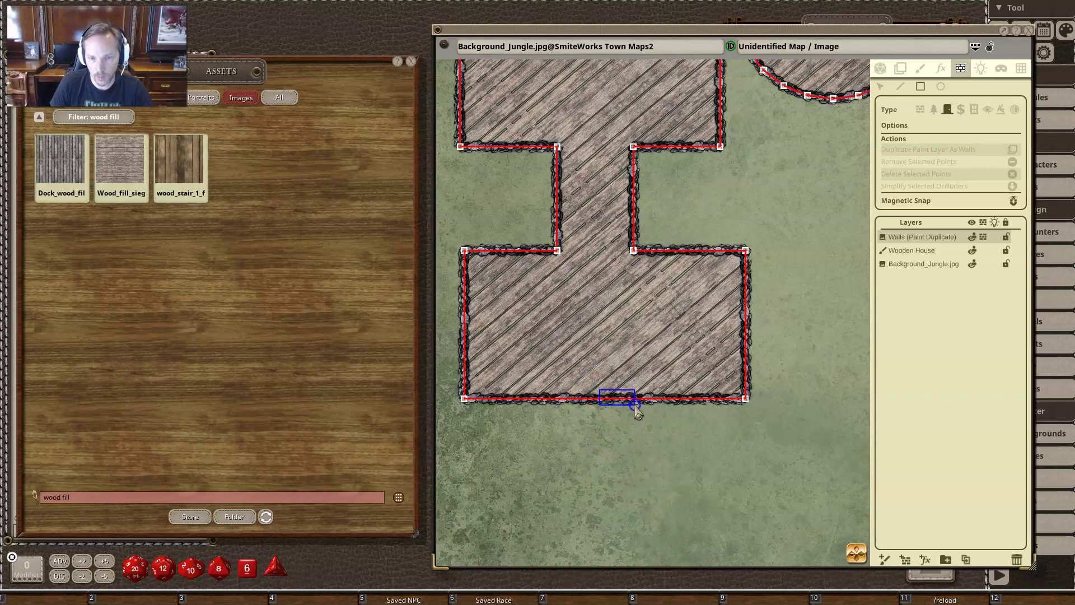
Step: Draw a short diagonal line crossing the wall inside the door to add a wall point, and delete the line
{"action": "scroll", "coordinate": [631, 417], "scroll_direction": "up", "scroll_amount": 5}
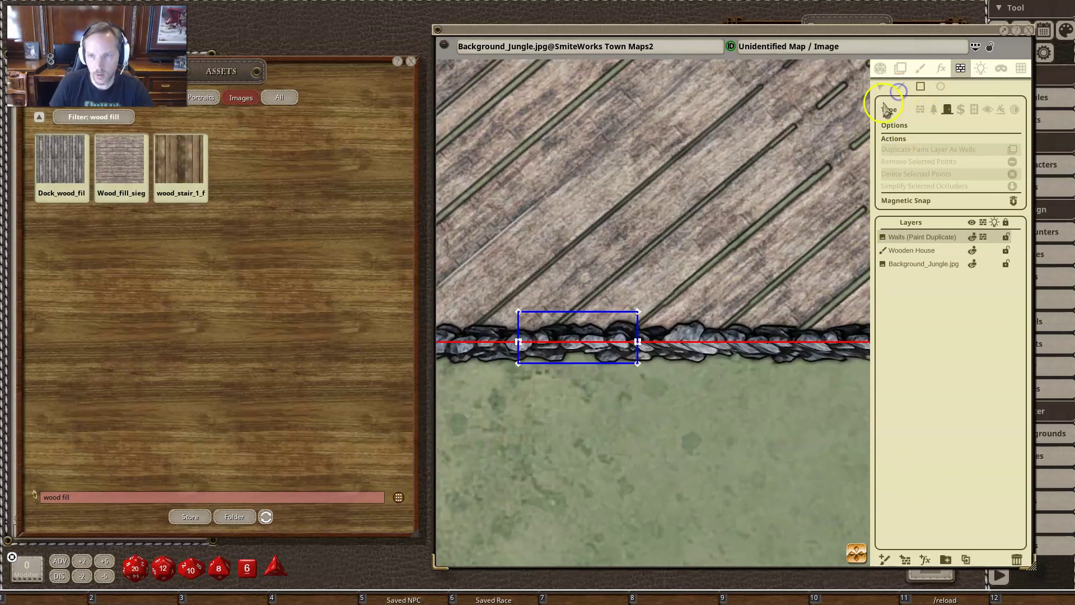
{"action": "left_click", "coordinate": [553, 357]}
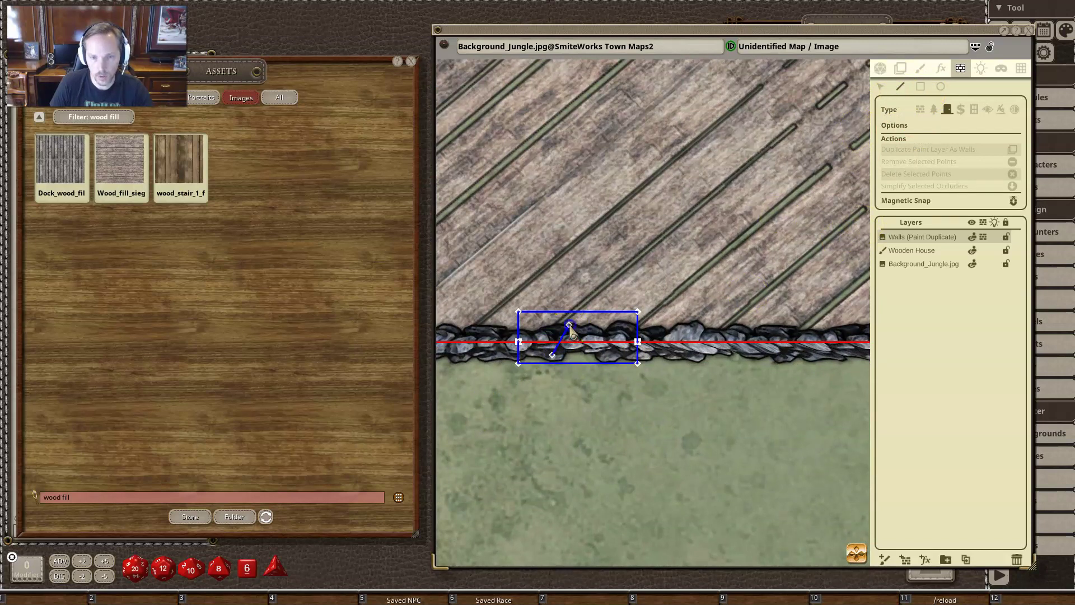
{"action": "right_click", "coordinate": [713, 338]}
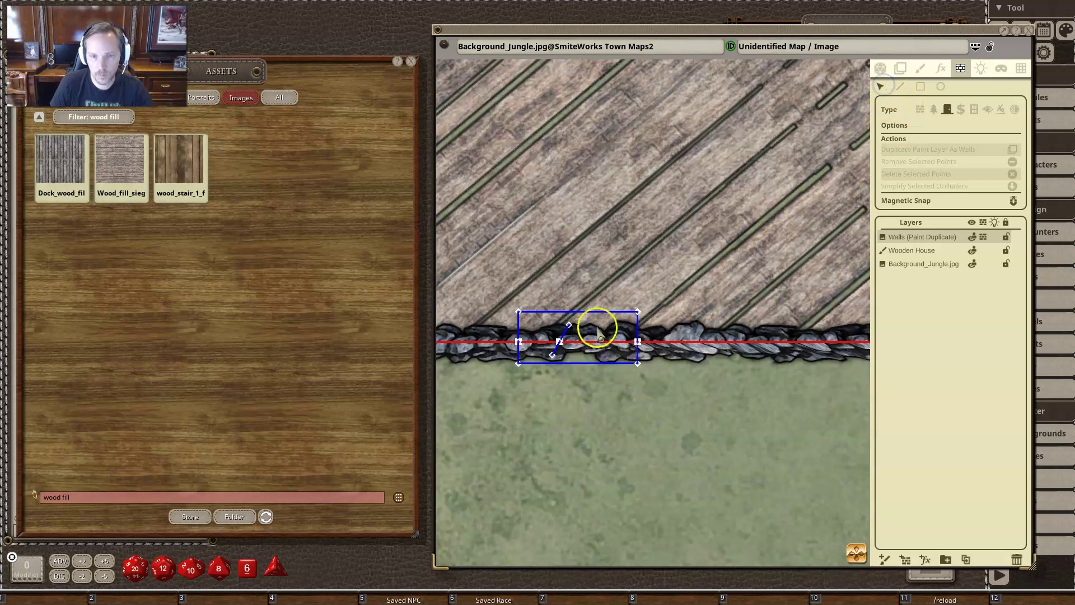
{"action": "left_click", "coordinate": [570, 328]}
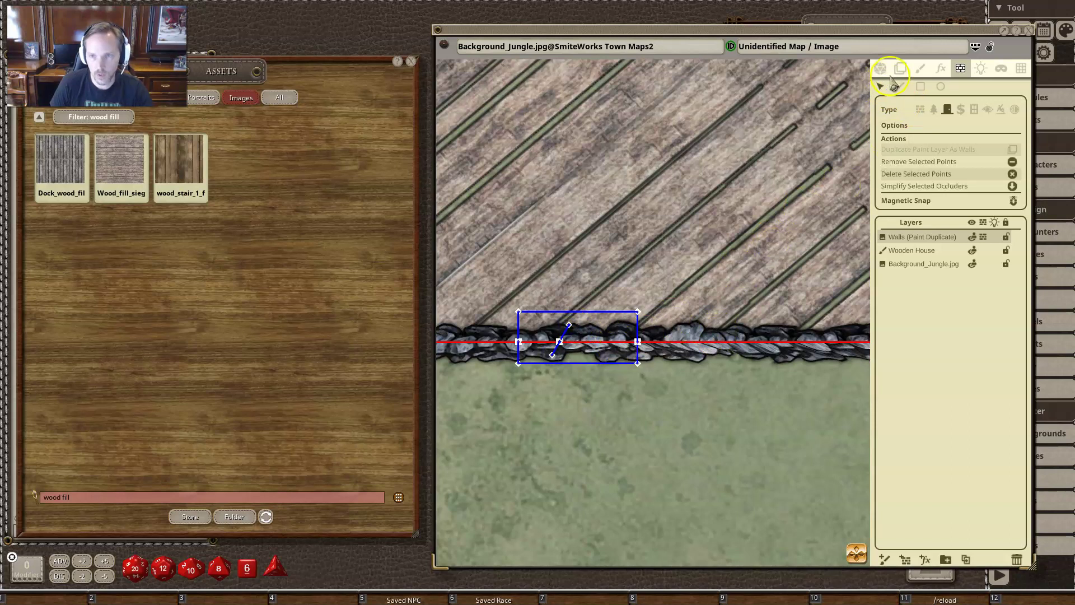
{"action": "key", "text": "Delete"}
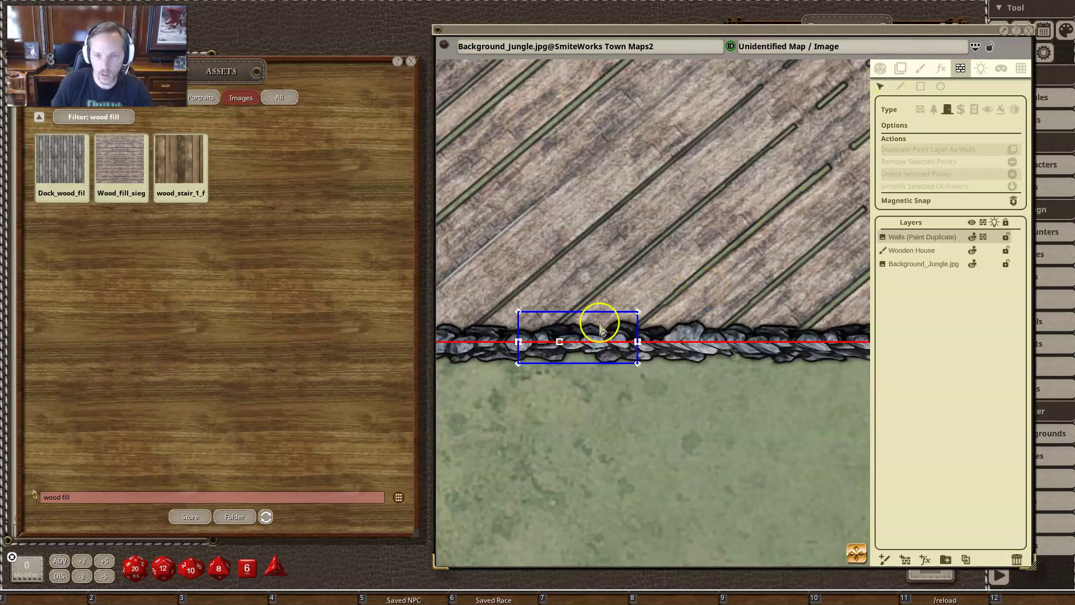
Step: Delete the remaining wall point inside the door to open the wall across the doorway
{"action": "left_click", "coordinate": [560, 342]}
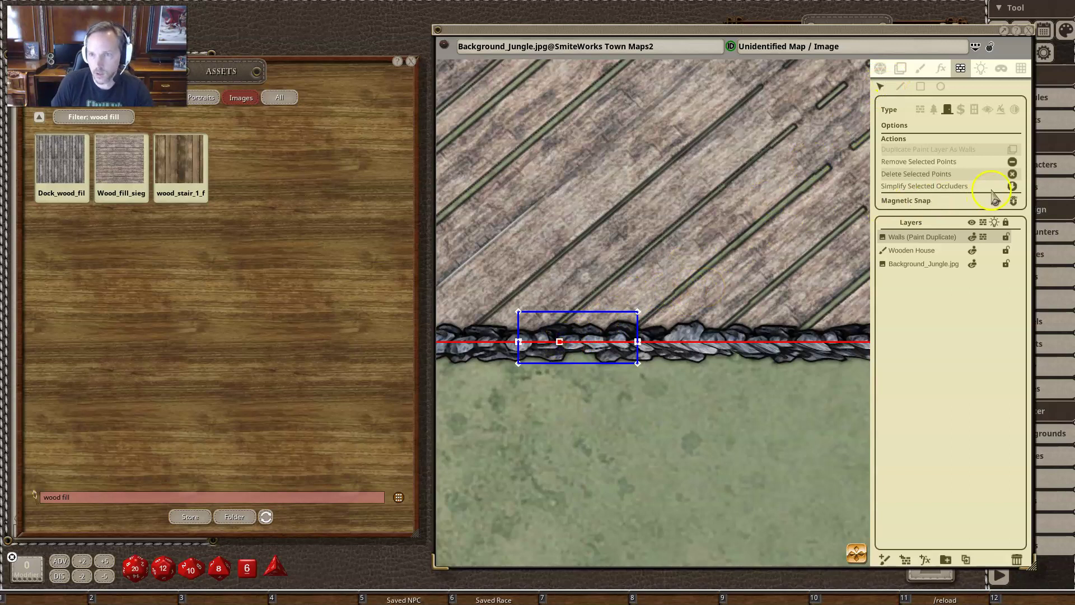
{"action": "left_click", "coordinate": [1013, 173]}
{"action": "scroll", "coordinate": [600, 387], "scroll_direction": "down", "scroll_amount": 2}
{"action": "scroll", "coordinate": [600, 388], "scroll_direction": "down", "scroll_amount": 2}
{"action": "scroll", "coordinate": [574, 396], "scroll_direction": "up", "scroll_amount": 2}
{"action": "scroll", "coordinate": [579, 398], "scroll_direction": "down", "scroll_amount": 2}
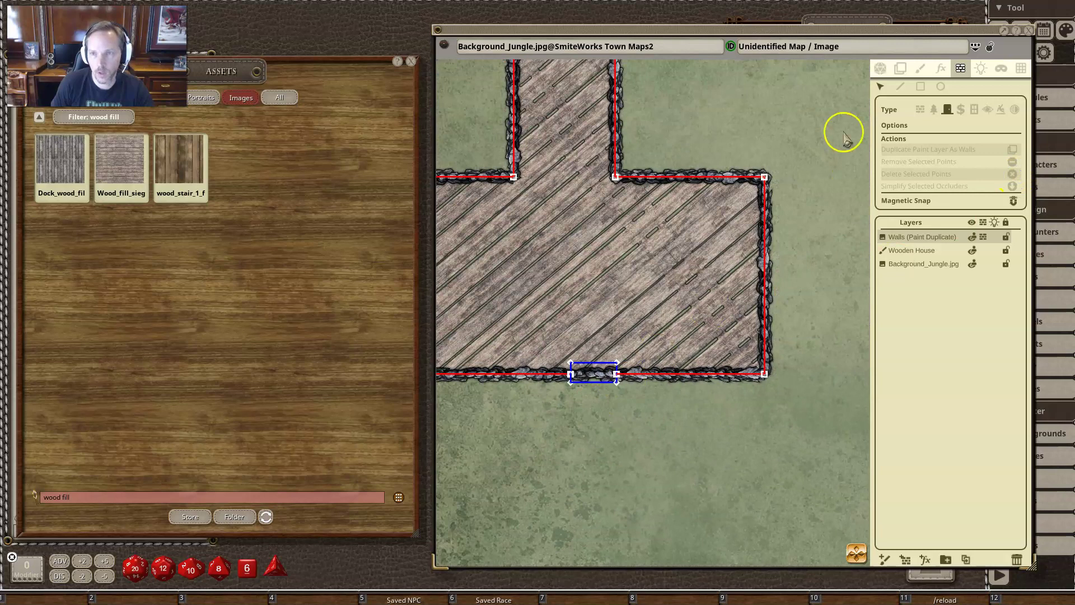
Step: Move the map window clear of the sidebar, and place the player character's token from the Combat Tracker below the lower room
{"action": "left_click", "coordinate": [1025, 9]}
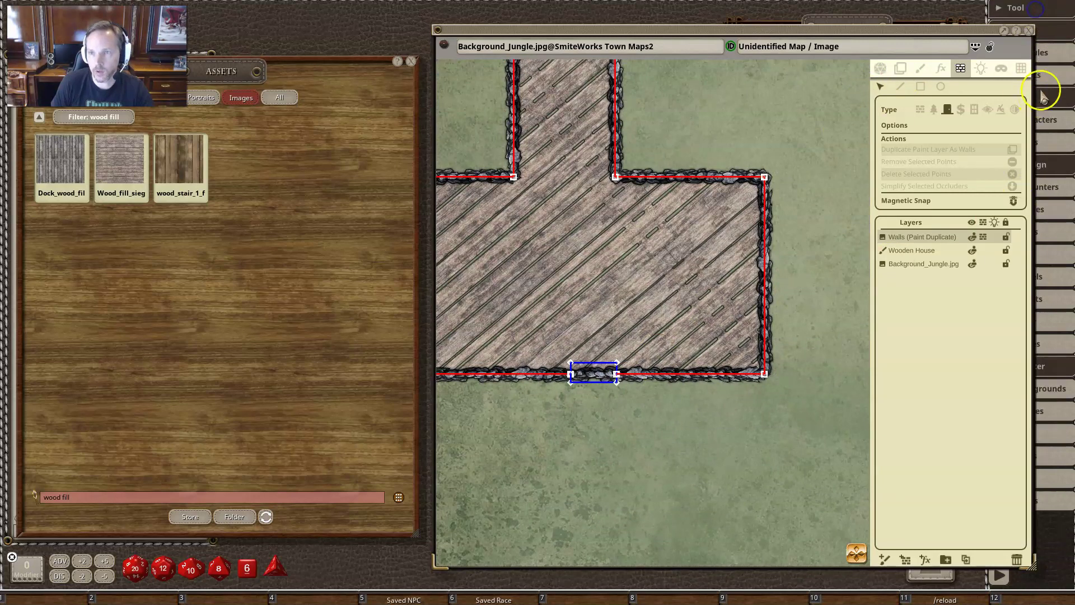
{"action": "key", "text": "ctrl"}
{"action": "left_click_drag", "start_coordinate": [815, 487], "coordinate": [708, 462]}
{"action": "left_click", "coordinate": [821, 102]}
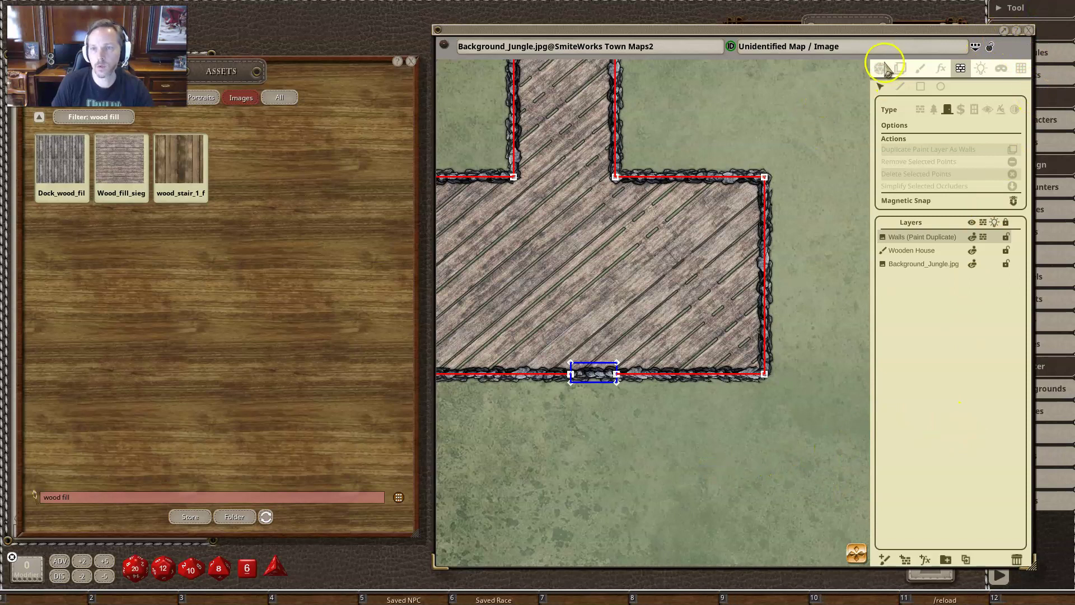
{"action": "left_click_drag", "start_coordinate": [840, 28], "coordinate": [776, 34]}
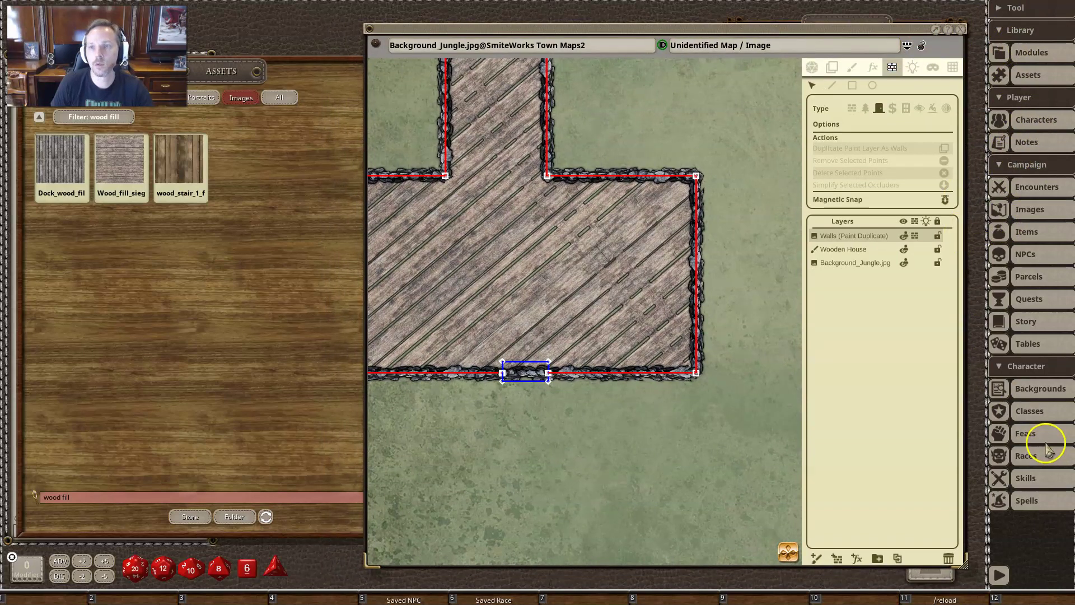
{"action": "left_click", "coordinate": [1006, 8]}
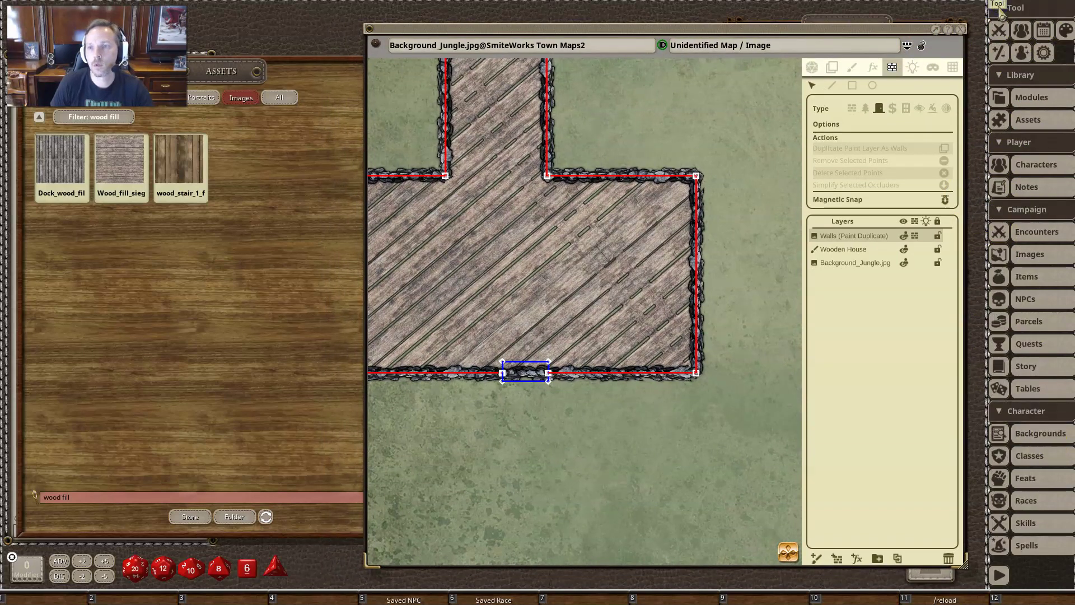
{"action": "left_click", "coordinate": [999, 30]}
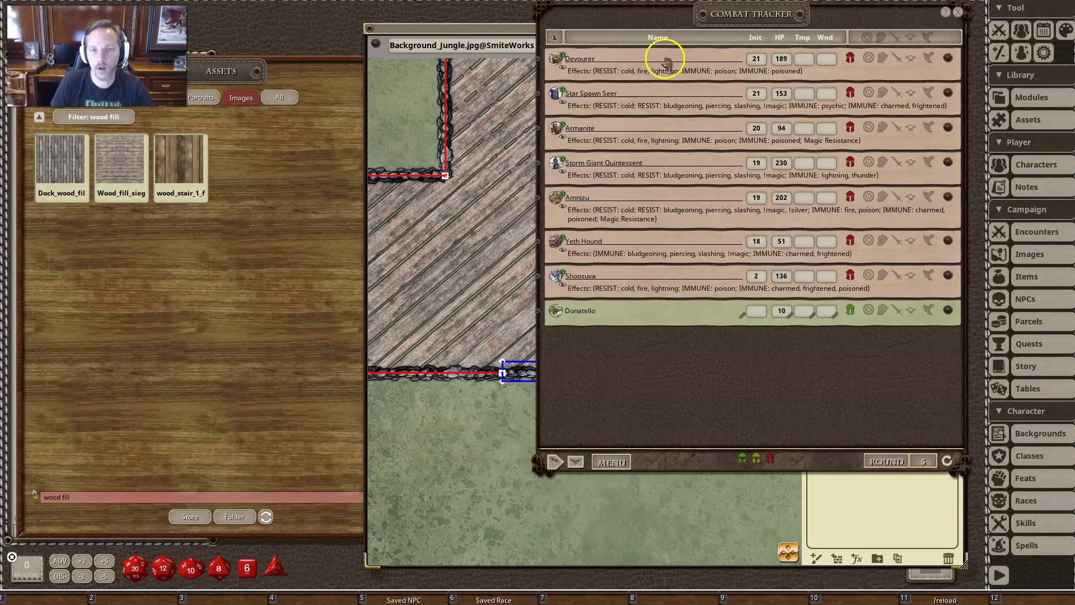
{"action": "left_click", "coordinate": [478, 487]}
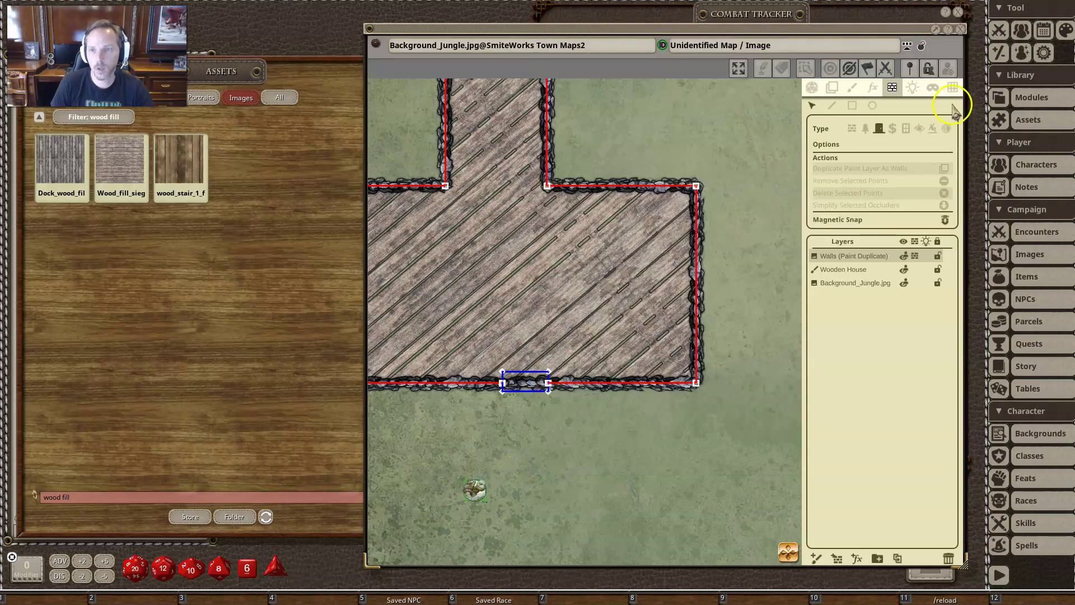
Step: Enable line of sight and the player vision preview, and move the token toward the lower room's door
{"action": "left_click", "coordinate": [813, 87]}
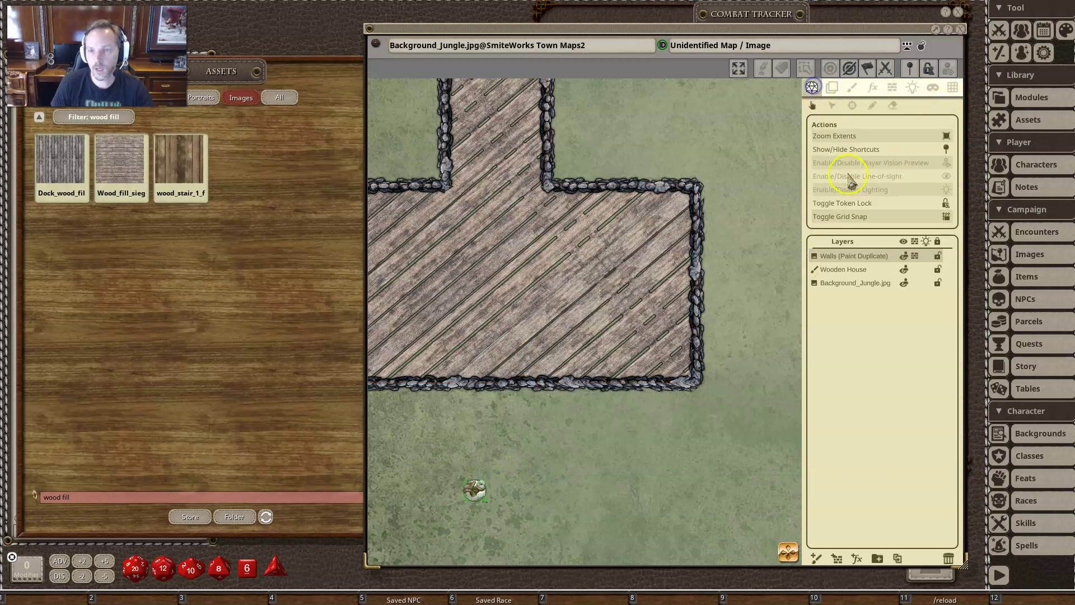
{"action": "left_click", "coordinate": [913, 177]}
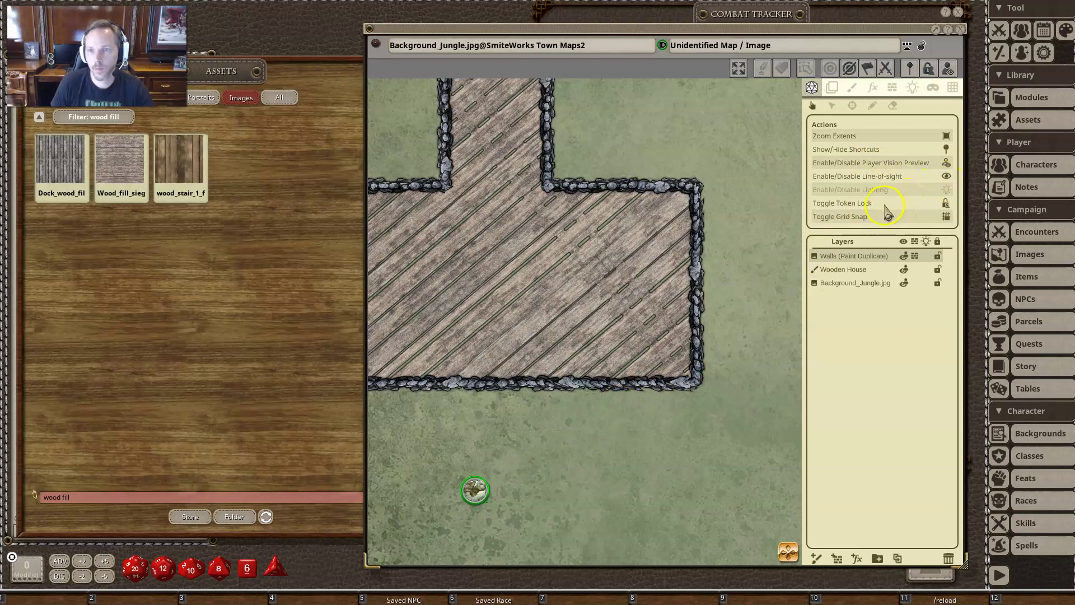
{"action": "left_click_drag", "start_coordinate": [475, 490], "coordinate": [498, 444]}
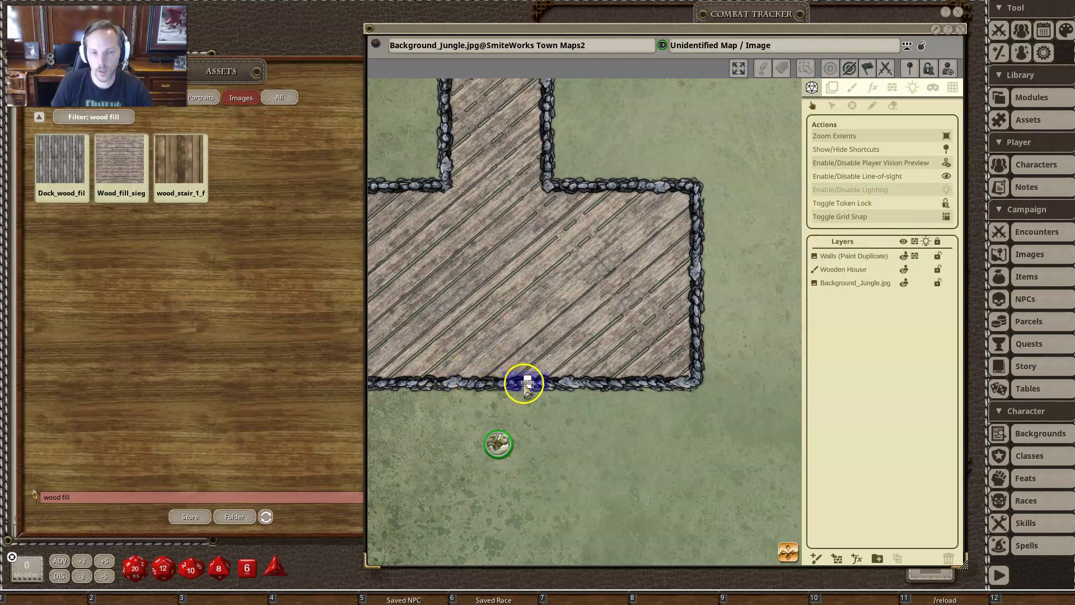
{"action": "left_click", "coordinate": [643, 379]}
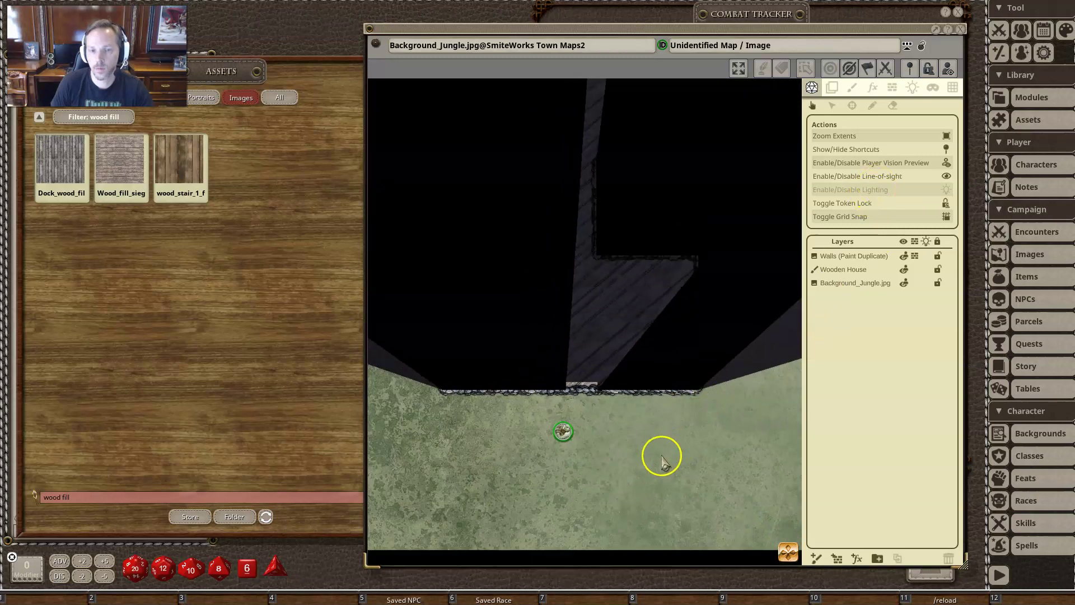
Step: Test the line of sight by moving the token through the door, around the house's rooms and back outside
{"action": "left_click_drag", "start_coordinate": [552, 430], "coordinate": [538, 217]}
{"action": "left_click", "coordinate": [569, 377]}
{"action": "left_click_drag", "start_coordinate": [613, 283], "coordinate": [619, 401]}
{"action": "left_click_drag", "start_coordinate": [533, 354], "coordinate": [580, 137]}
{"action": "left_click_drag", "start_coordinate": [658, 172], "coordinate": [614, 321]}
{"action": "mouse_move", "coordinate": [536, 281]}
{"action": "left_mouse_down"}
{"action": "mouse_move", "coordinate": [629, 248]}
{"action": "mouse_move", "coordinate": [715, 247]}
{"action": "mouse_move", "coordinate": [653, 247]}
{"action": "mouse_move", "coordinate": [511, 288]}
{"action": "mouse_move", "coordinate": [478, 444]}
{"action": "mouse_move", "coordinate": [493, 485]}
{"action": "left_mouse_up"}
{"action": "left_click_drag", "start_coordinate": [514, 365], "coordinate": [566, 56]}
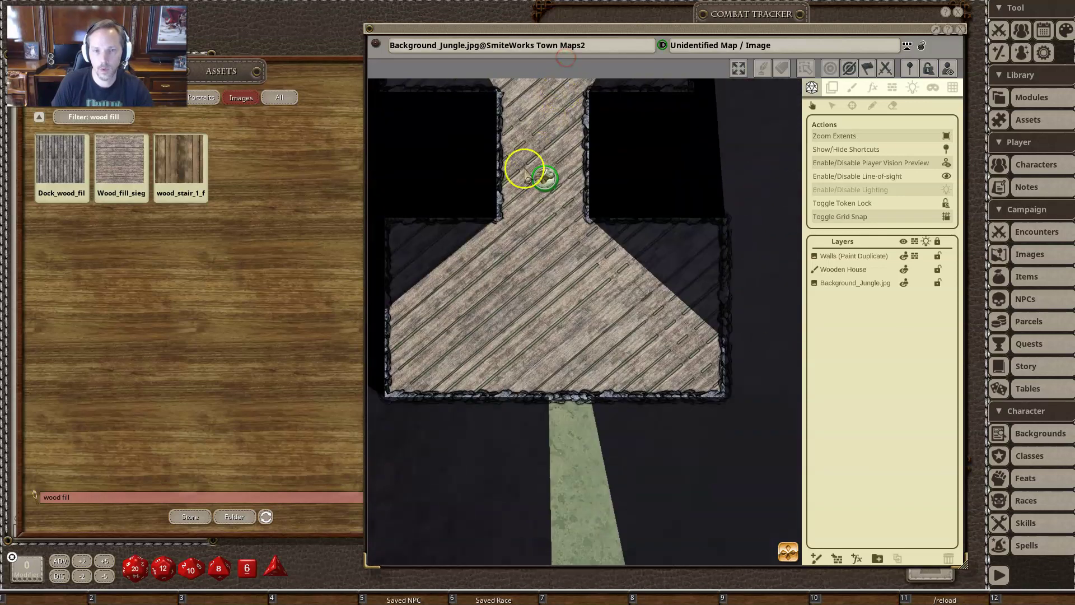
{"action": "mouse_move", "coordinate": [545, 168]}
{"action": "left_mouse_down"}
{"action": "mouse_move", "coordinate": [564, 425]}
{"action": "mouse_move", "coordinate": [509, 493]}
{"action": "mouse_move", "coordinate": [492, 494]}
{"action": "left_mouse_up"}
{"action": "scroll", "coordinate": [580, 415], "scroll_direction": "down", "scroll_amount": 1}
{"action": "scroll", "coordinate": [607, 338], "scroll_direction": "down", "scroll_amount": 1}
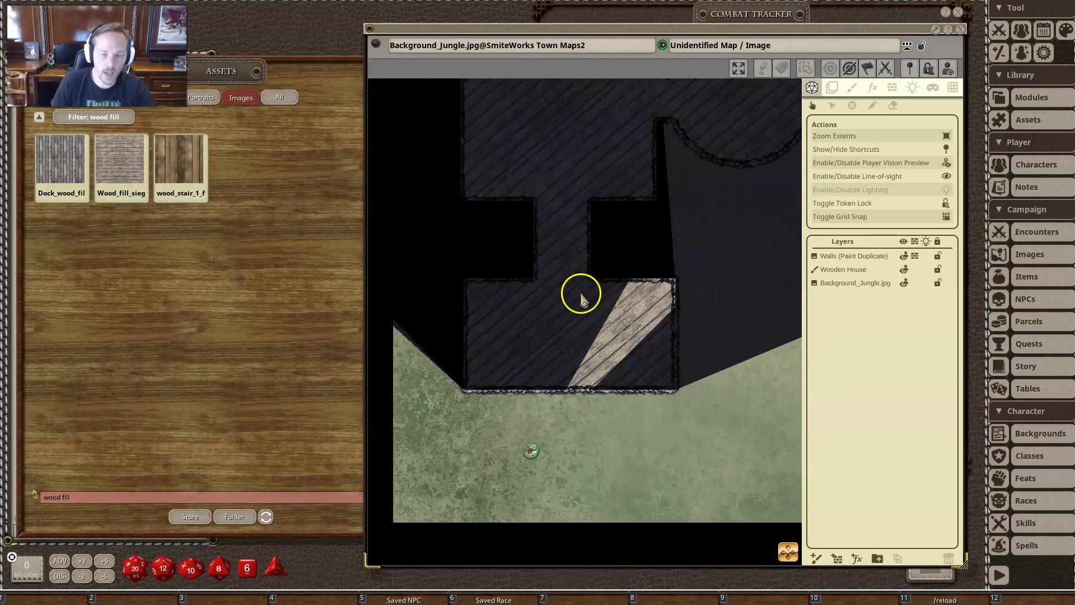
{"action": "scroll", "coordinate": [656, 307], "scroll_direction": "down", "scroll_amount": 1}
{"action": "scroll", "coordinate": [655, 307], "scroll_direction": "up", "scroll_amount": 1}
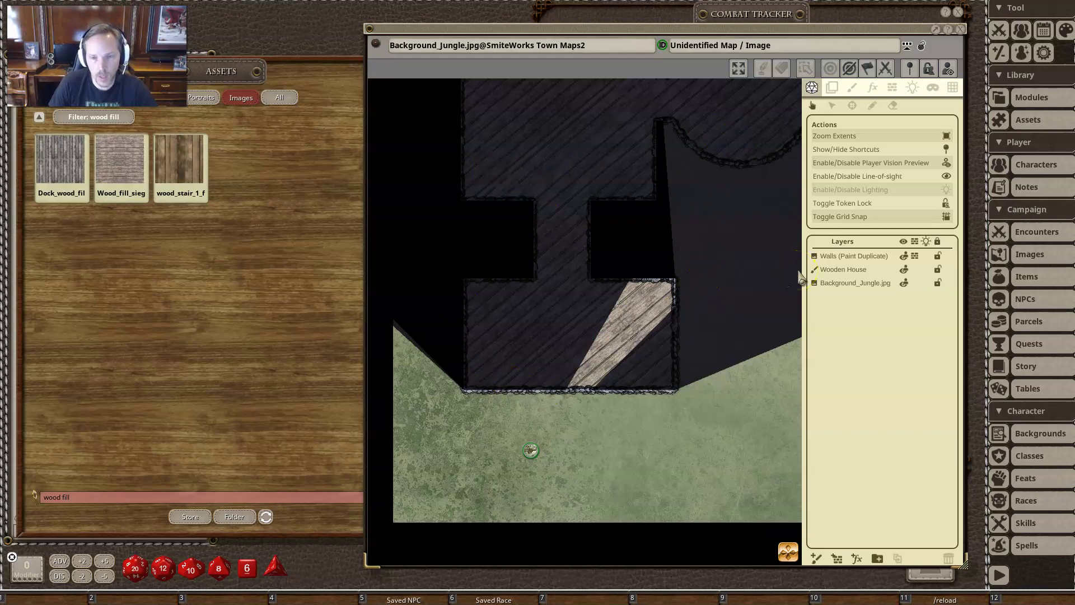
Step: Disable the line of sight and the player vision preview on the map
{"action": "scroll", "coordinate": [667, 314], "scroll_direction": "down", "scroll_amount": 2}
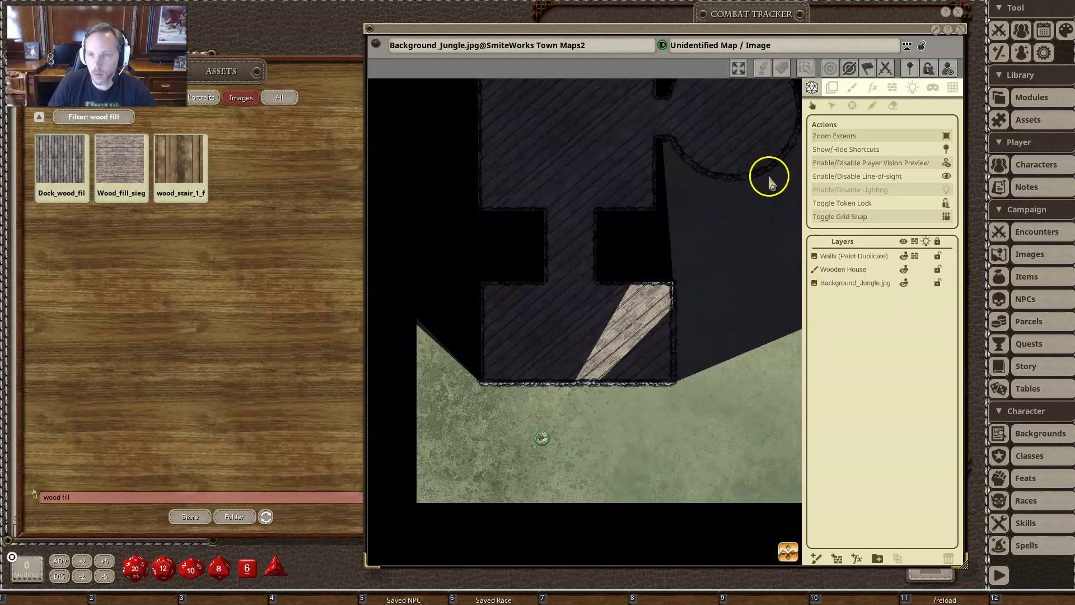
{"action": "left_click", "coordinate": [880, 176]}
{"action": "left_click", "coordinate": [890, 163]}
Step: Paint a small separate rectangular wood-floored room to the right of the lower room, and delete its Painting layer
{"action": "left_click", "coordinate": [852, 88]}
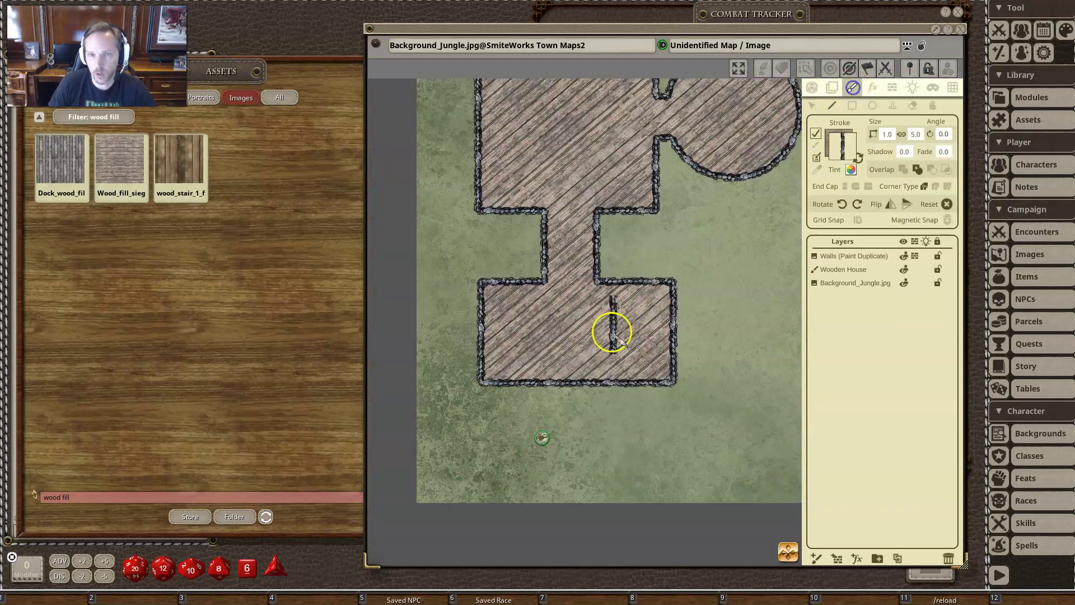
{"action": "scroll", "coordinate": [619, 343], "scroll_direction": "down", "scroll_amount": 3}
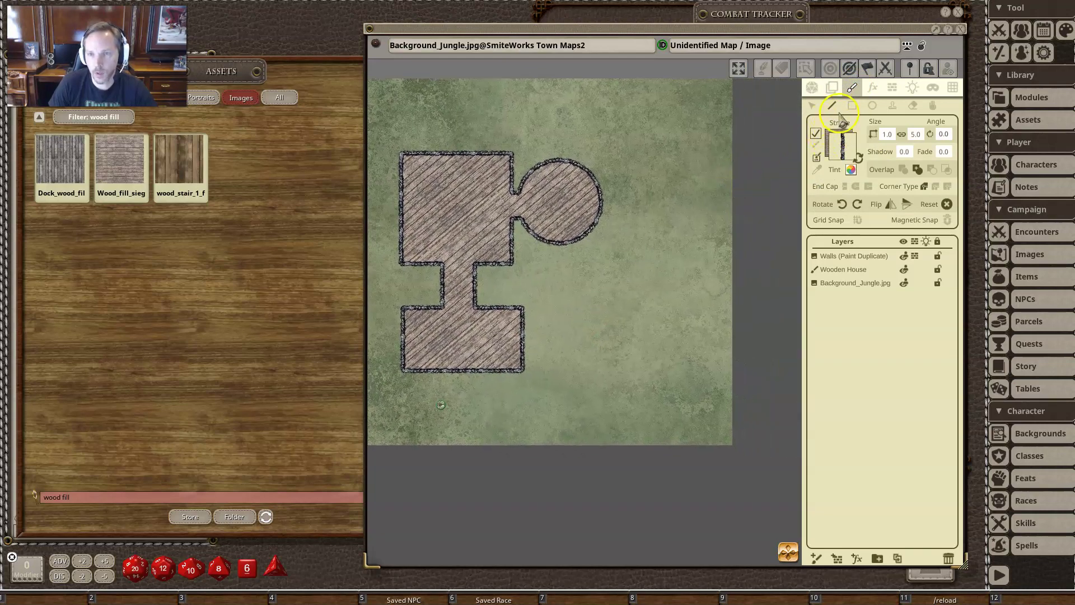
{"action": "left_click", "coordinate": [851, 106]}
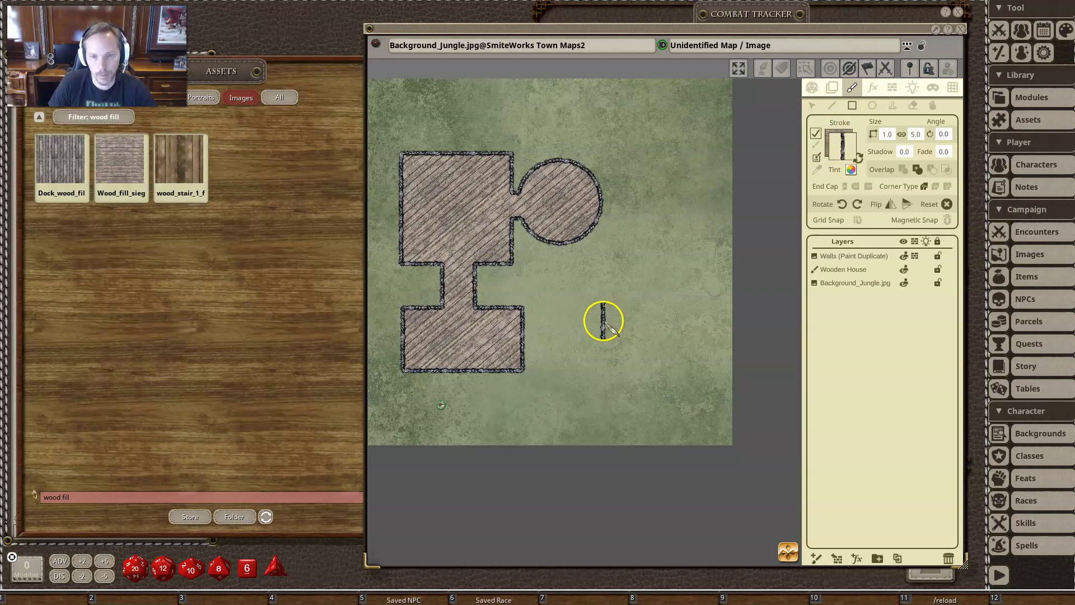
{"action": "left_click_drag", "start_coordinate": [606, 315], "coordinate": [667, 364]}
{"action": "scroll", "coordinate": [649, 405], "scroll_direction": "up", "scroll_amount": 4}
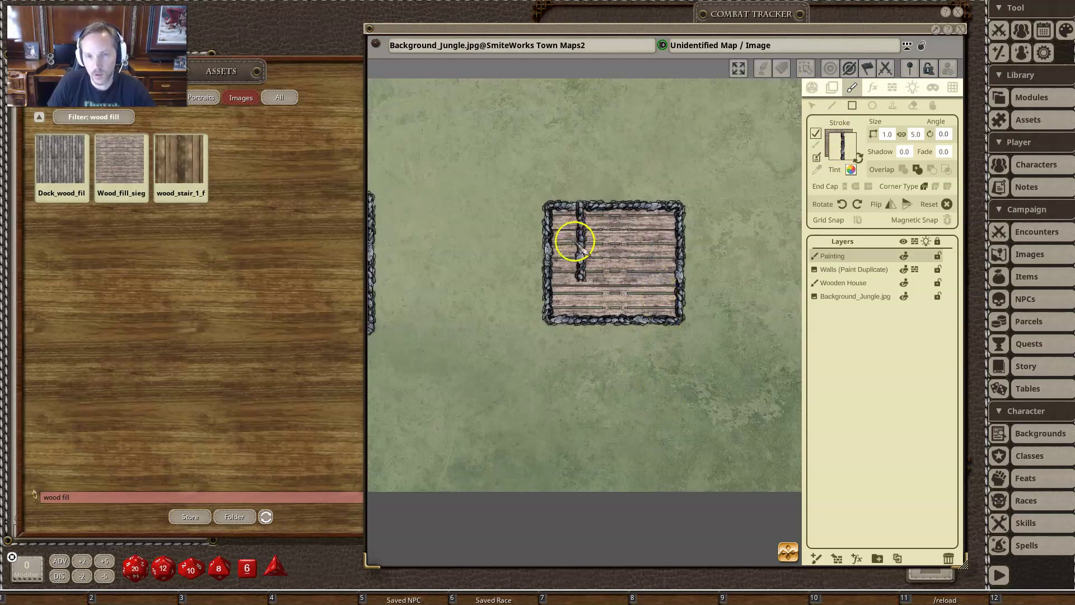
{"action": "scroll", "coordinate": [589, 400], "scroll_direction": "down", "scroll_amount": 4}
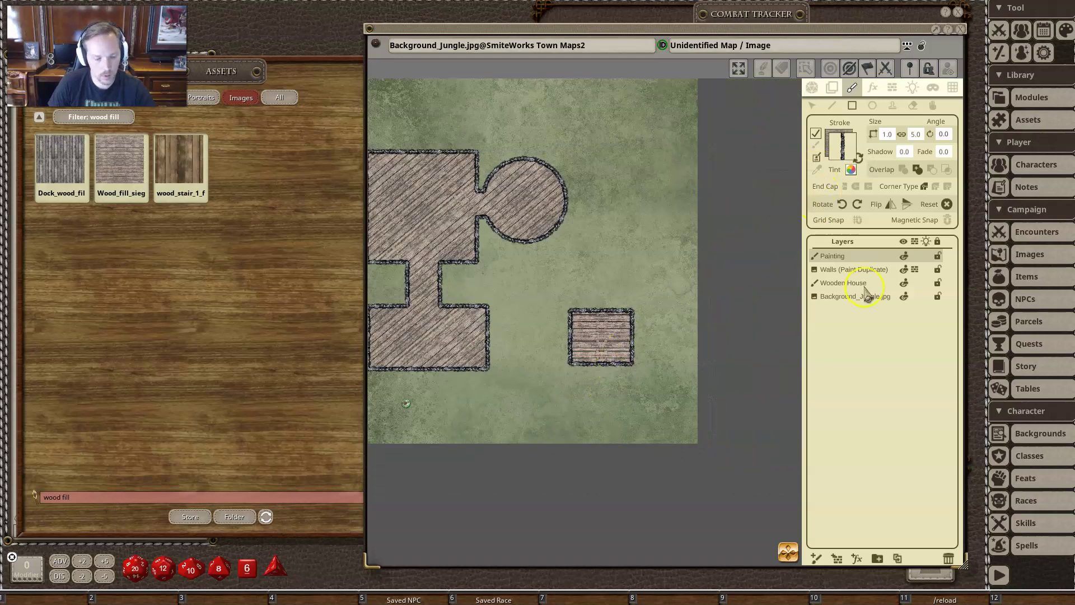
{"action": "key", "text": "Delete"}
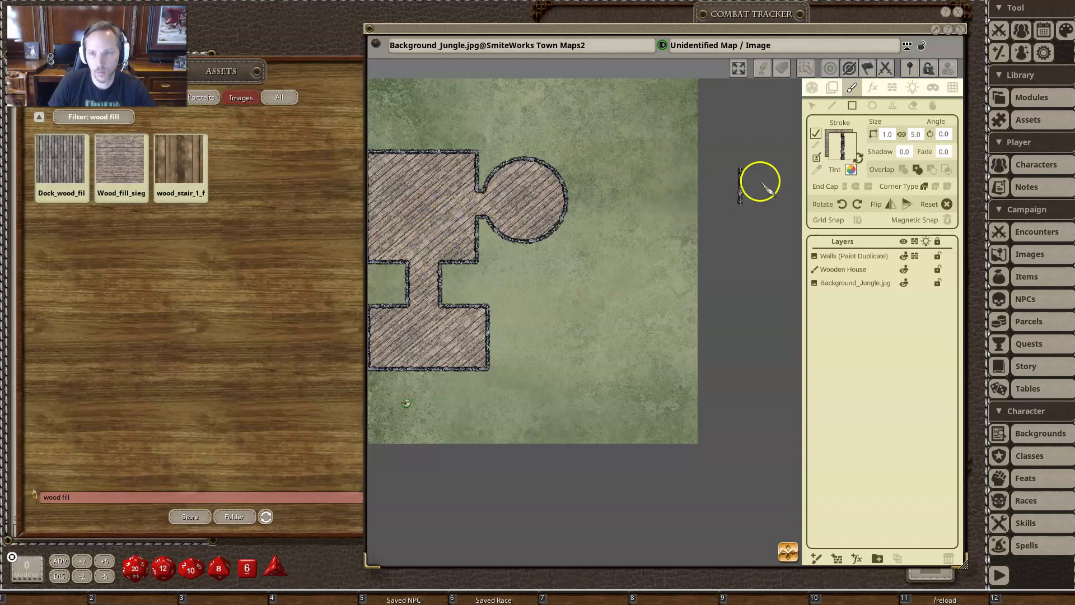
Step: Edit the filled strokes on the Wooden House layer and tint the whole wood floor pink
{"action": "left_click", "coordinate": [934, 105]}
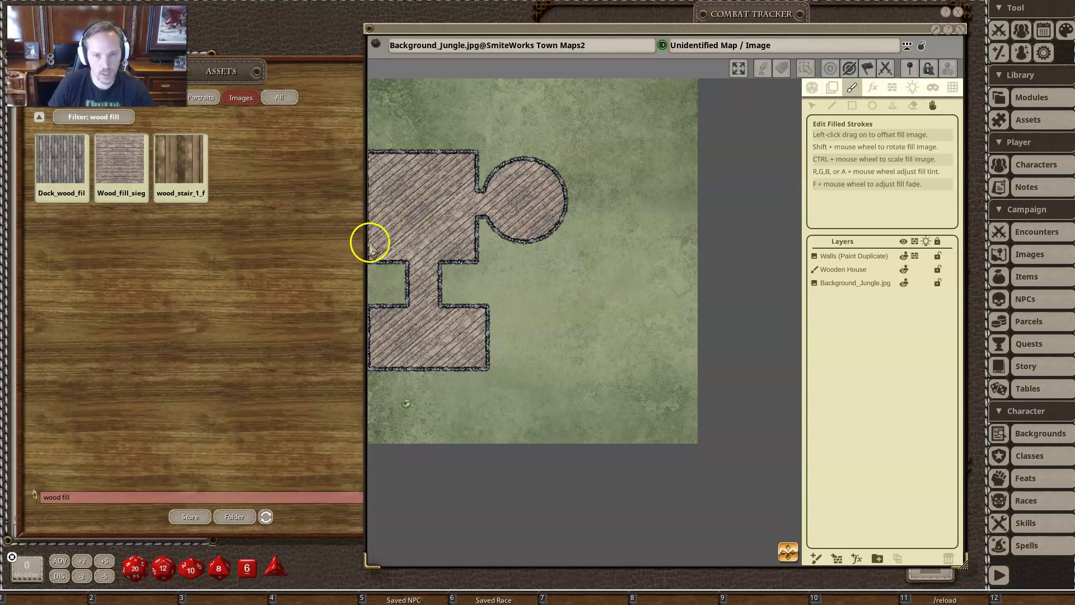
{"action": "scroll", "coordinate": [421, 227], "scroll_direction": "up", "scroll_amount": 2}
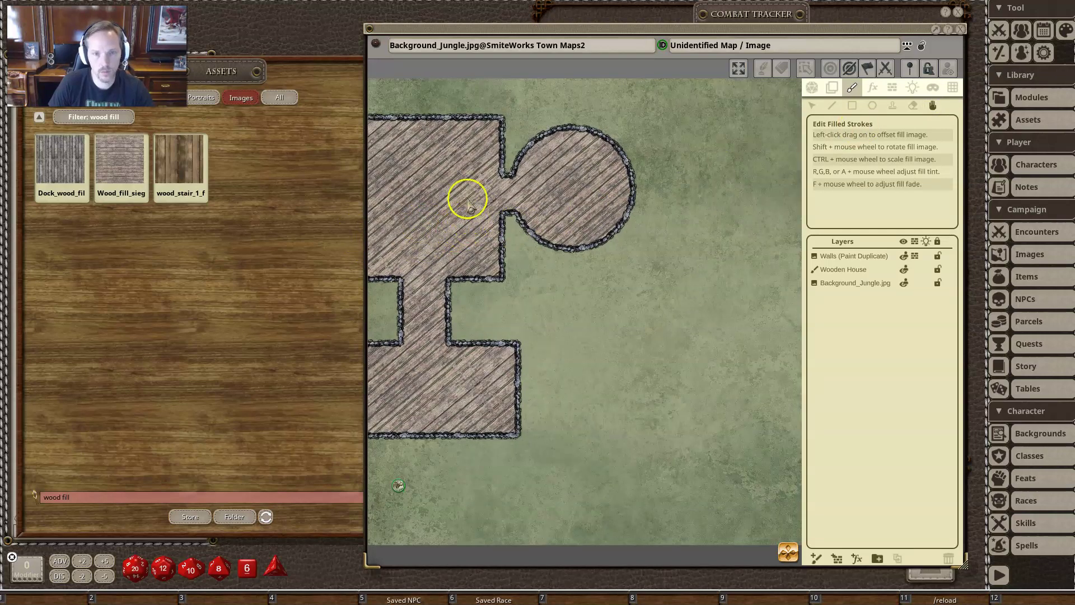
{"action": "left_click_drag", "start_coordinate": [435, 233], "coordinate": [494, 239]}
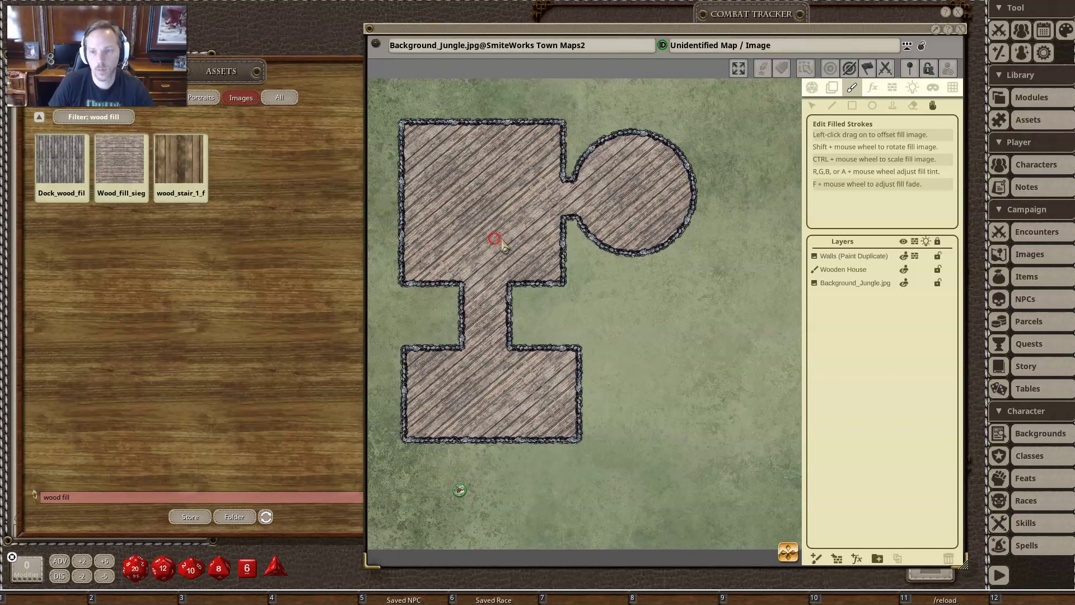
{"action": "left_click", "coordinate": [837, 269]}
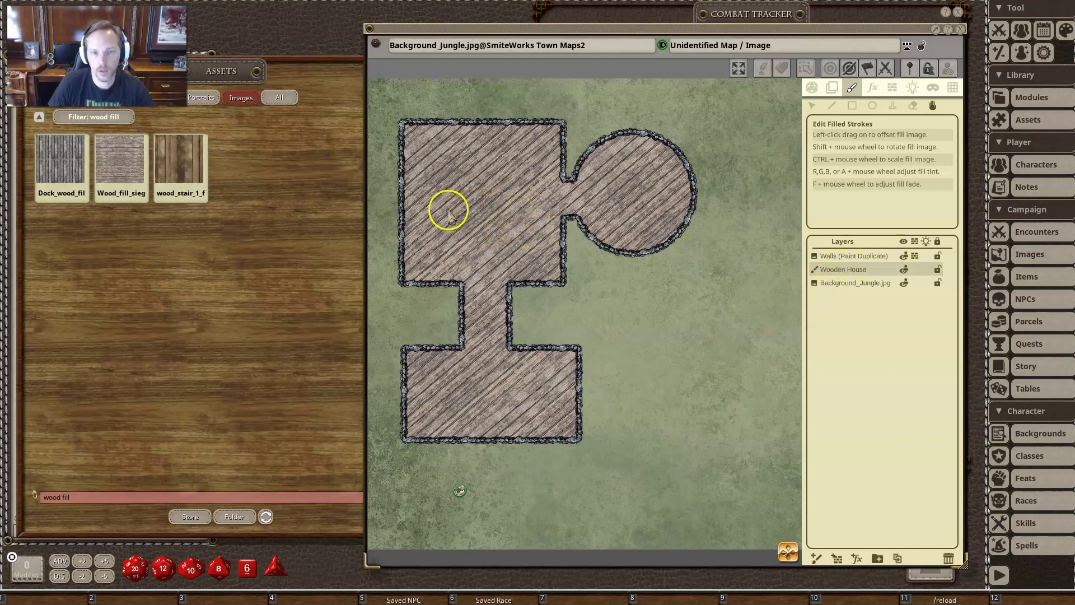
{"action": "scroll", "coordinate": [471, 221], "scroll_direction": "up", "scroll_amount": 3}
{"action": "scroll", "coordinate": [472, 220], "scroll_direction": "up", "scroll_amount": 3}
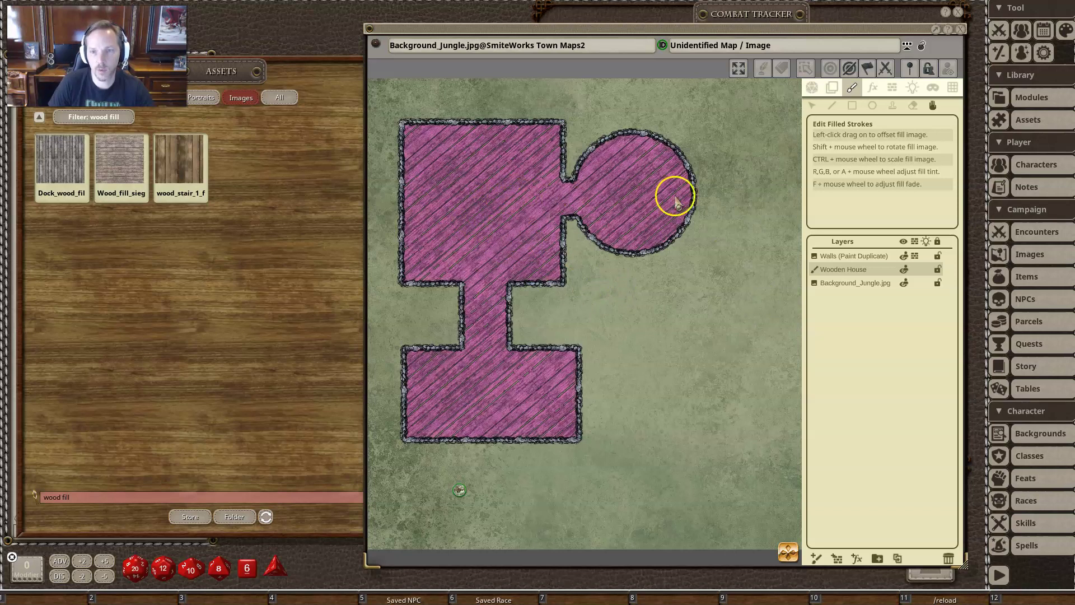
Step: Switch to freehand line painting and sample the house's stone stroke and pink-tinted wood fill as the brush
{"action": "left_click", "coordinate": [834, 106]}
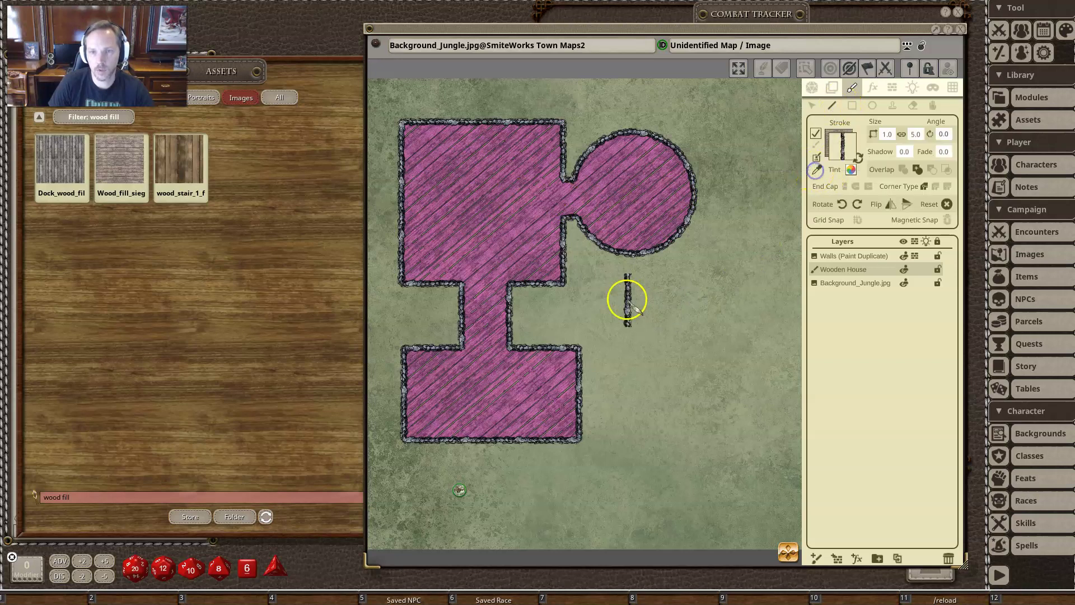
{"action": "left_click", "coordinate": [840, 210]}
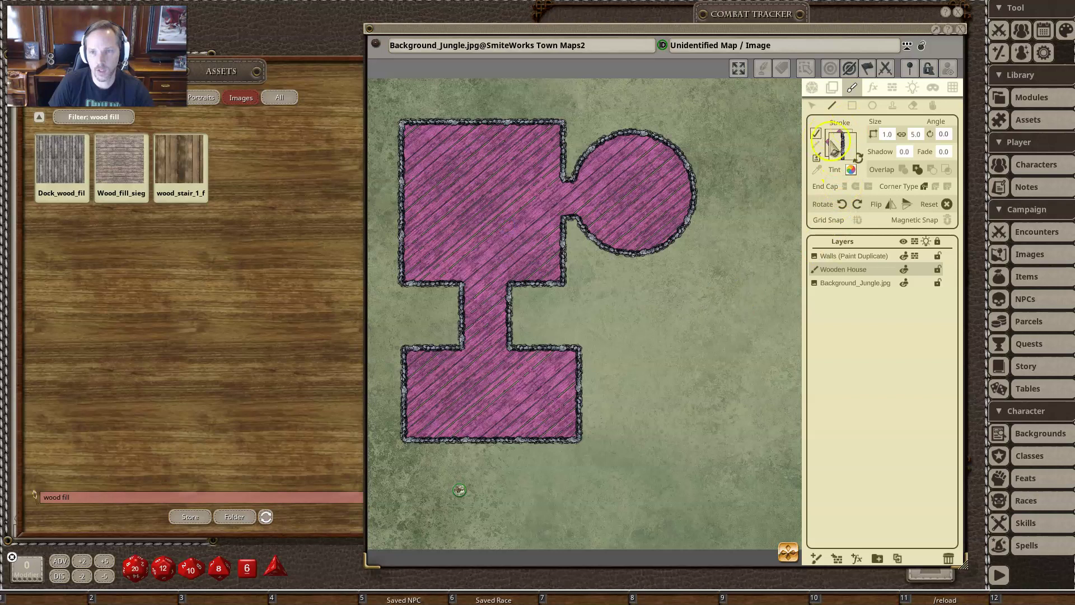
{"action": "left_click", "coordinate": [827, 133]}
{"action": "left_click", "coordinate": [858, 159]}
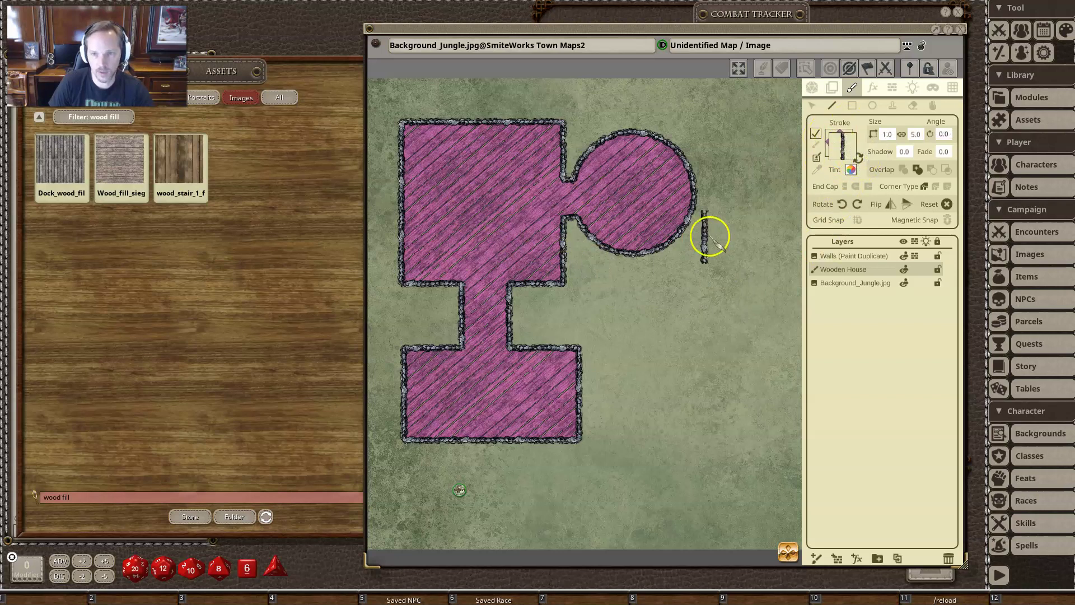
Step: With the merging overlap mode, paint two separate irregular stone-walled rooms with pink wood floors to the right of the house
{"action": "left_click_drag", "start_coordinate": [784, 395], "coordinate": [648, 408]}
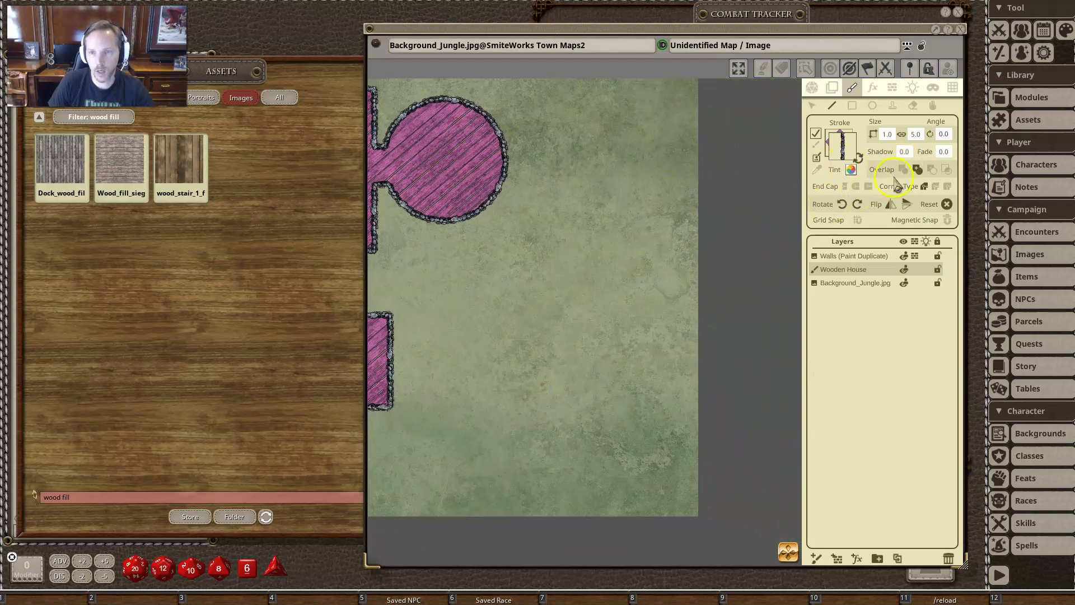
{"action": "left_click", "coordinate": [904, 170]}
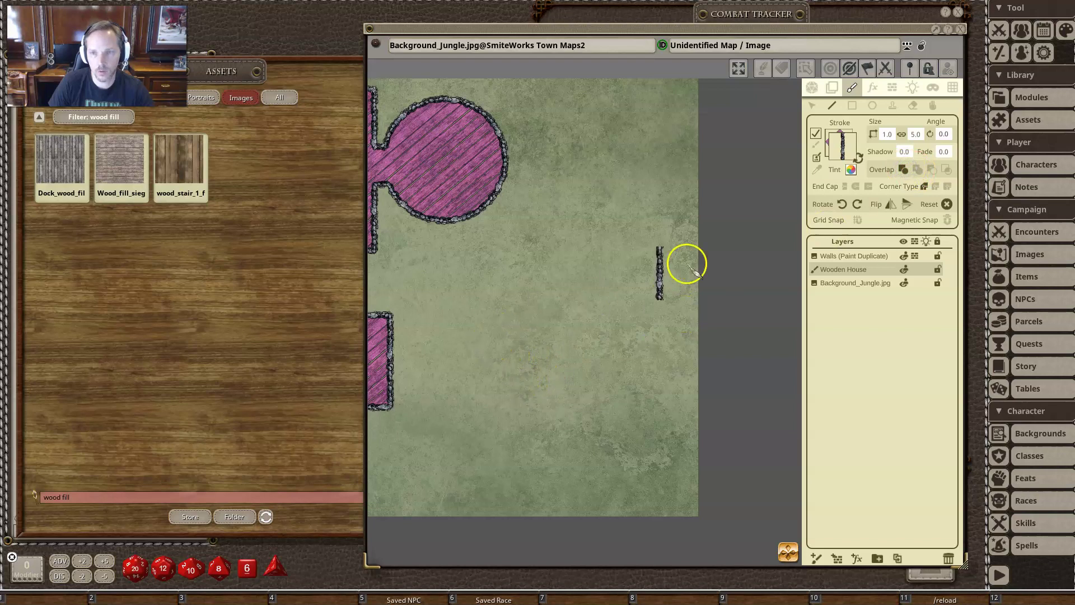
{"action": "mouse_move", "coordinate": [511, 442]}
{"action": "left_mouse_down"}
{"action": "mouse_move", "coordinate": [472, 303]}
{"action": "mouse_move", "coordinate": [656, 292]}
{"action": "left_mouse_up"}
{"action": "left_click_drag", "start_coordinate": [652, 344], "coordinate": [598, 479]}
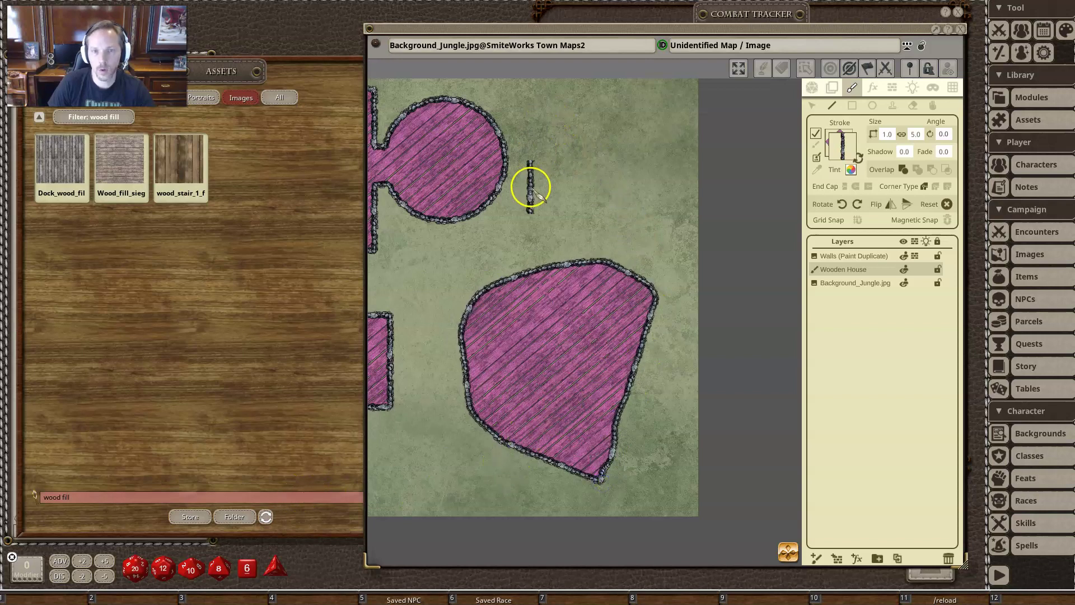
{"action": "mouse_move", "coordinate": [531, 184]}
{"action": "left_mouse_down"}
{"action": "mouse_move", "coordinate": [570, 105]}
{"action": "mouse_move", "coordinate": [655, 120]}
{"action": "mouse_move", "coordinate": [672, 217]}
{"action": "mouse_move", "coordinate": [556, 240]}
{"action": "mouse_move", "coordinate": [590, 191]}
{"action": "mouse_move", "coordinate": [550, 202]}
{"action": "left_mouse_up"}
{"action": "scroll", "coordinate": [555, 269], "scroll_direction": "down", "scroll_amount": 2}
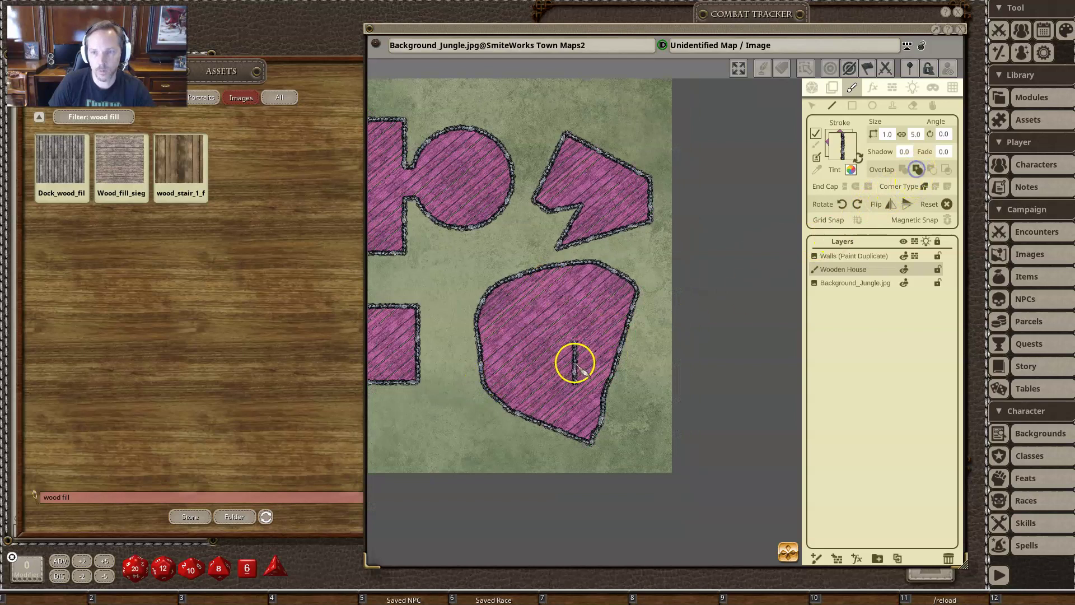
Step: Try the overlay overlap mode with a freehand shape and rectangles over existing rooms, and undo each one
{"action": "left_click_drag", "start_coordinate": [575, 363], "coordinate": [757, 281]}
{"action": "mouse_move", "coordinate": [515, 279]}
{"action": "left_mouse_down"}
{"action": "mouse_move", "coordinate": [572, 340]}
{"action": "mouse_move", "coordinate": [519, 277]}
{"action": "left_mouse_up"}
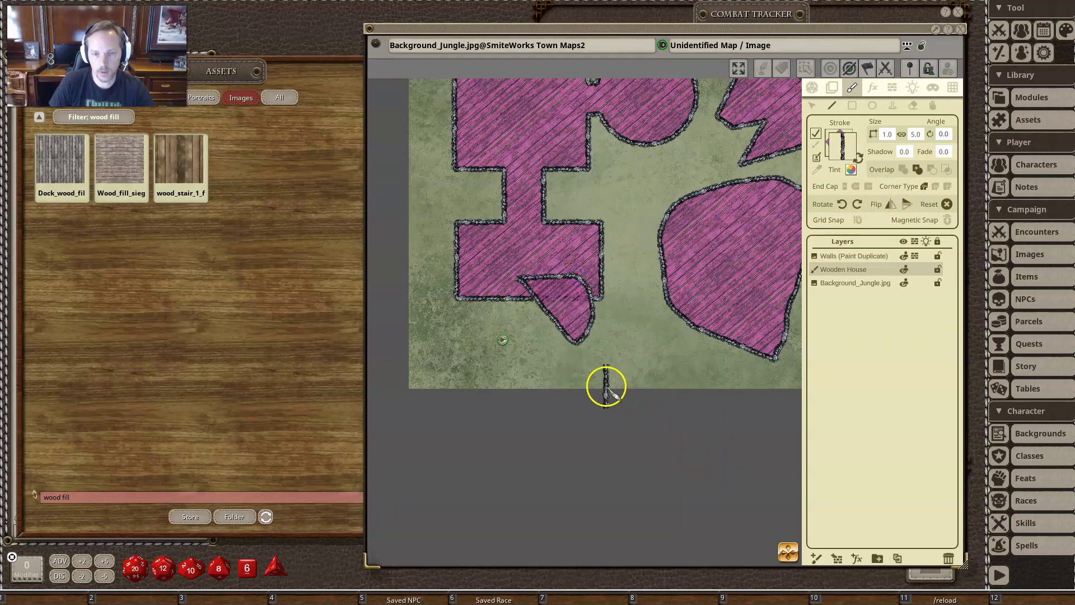
{"action": "left_click_drag", "start_coordinate": [605, 364], "coordinate": [606, 387]}
{"action": "key", "text": "ctrl+z"}
{"action": "key", "text": "ctrl+z"}
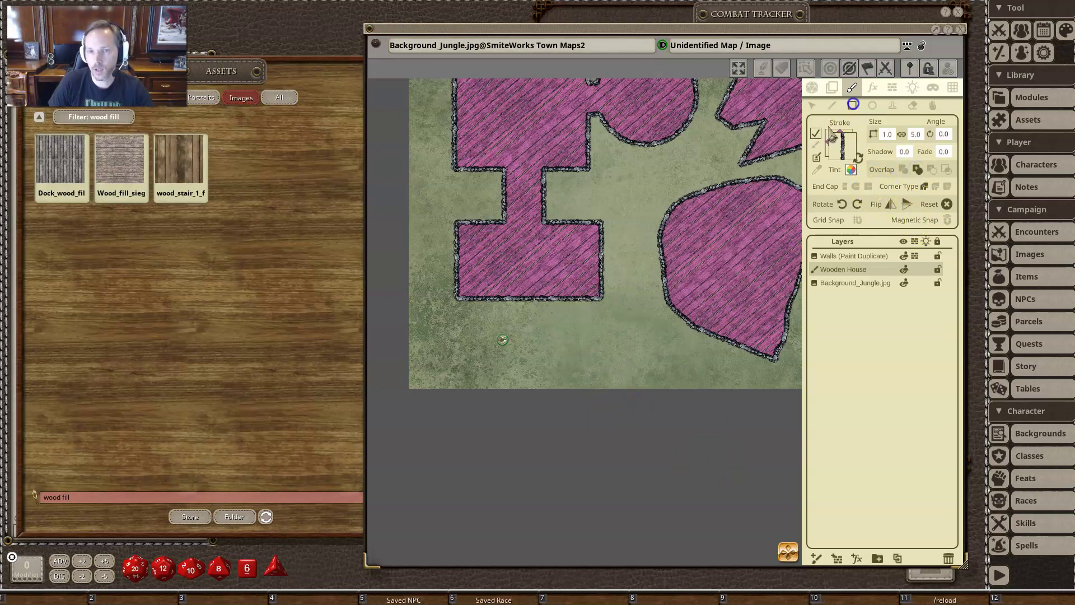
{"action": "left_click_drag", "start_coordinate": [552, 279], "coordinate": [584, 339]}
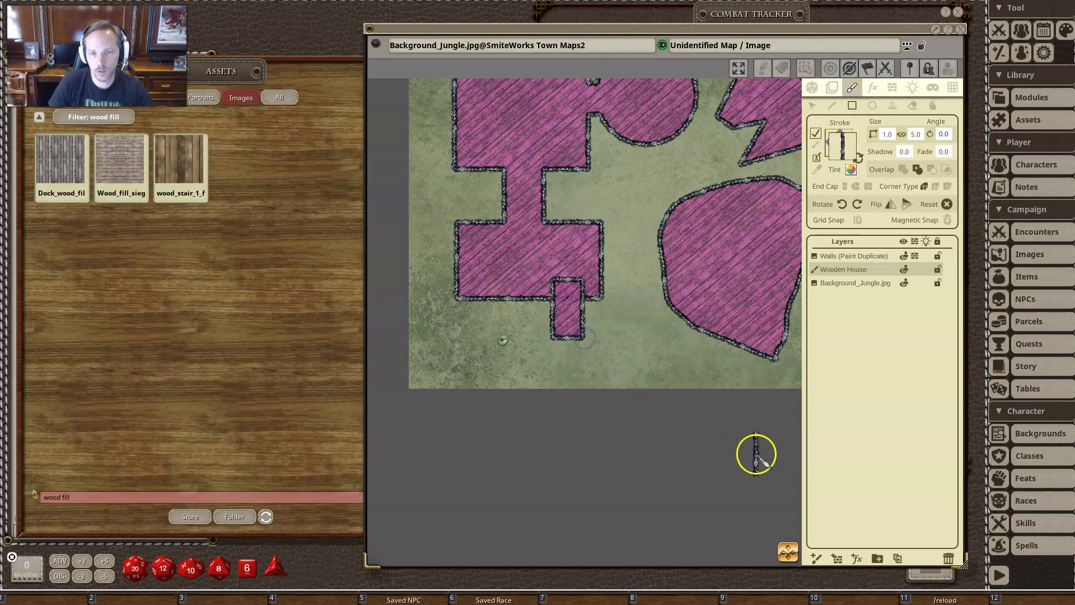
{"action": "key", "text": "ctrl+z"}
{"action": "left_click_drag", "start_coordinate": [703, 297], "coordinate": [741, 372]}
{"action": "left_click", "coordinate": [757, 471]}
{"action": "key", "text": "ctrl+z"}
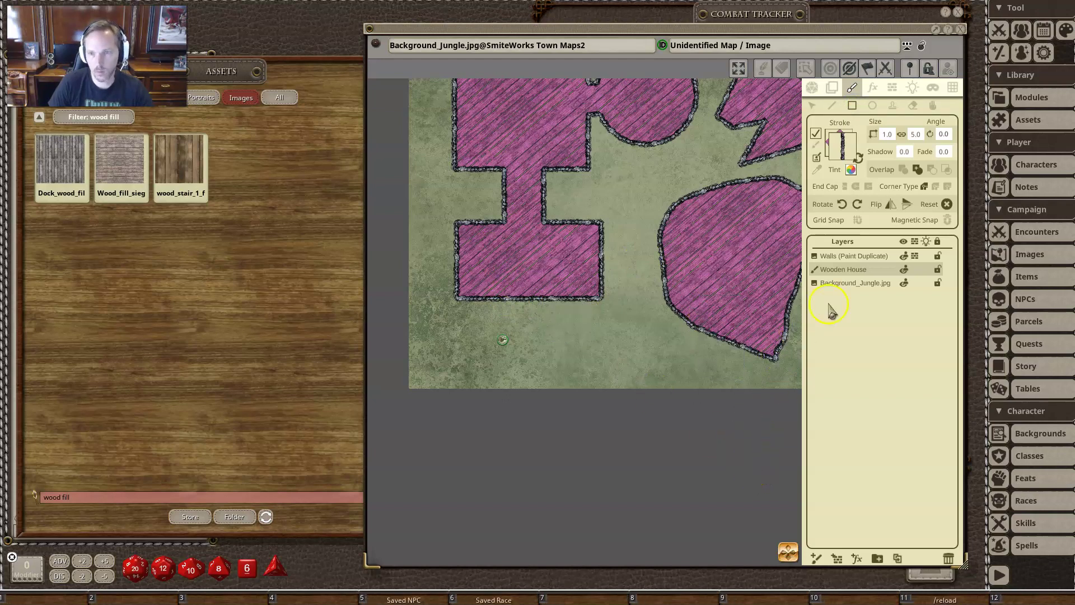
Step: With the subtracting overlap mode, cut a rectangle out of each irregular room and a freehand area from the larger room's lower edge
{"action": "left_click_drag", "start_coordinate": [631, 302], "coordinate": [516, 408]}
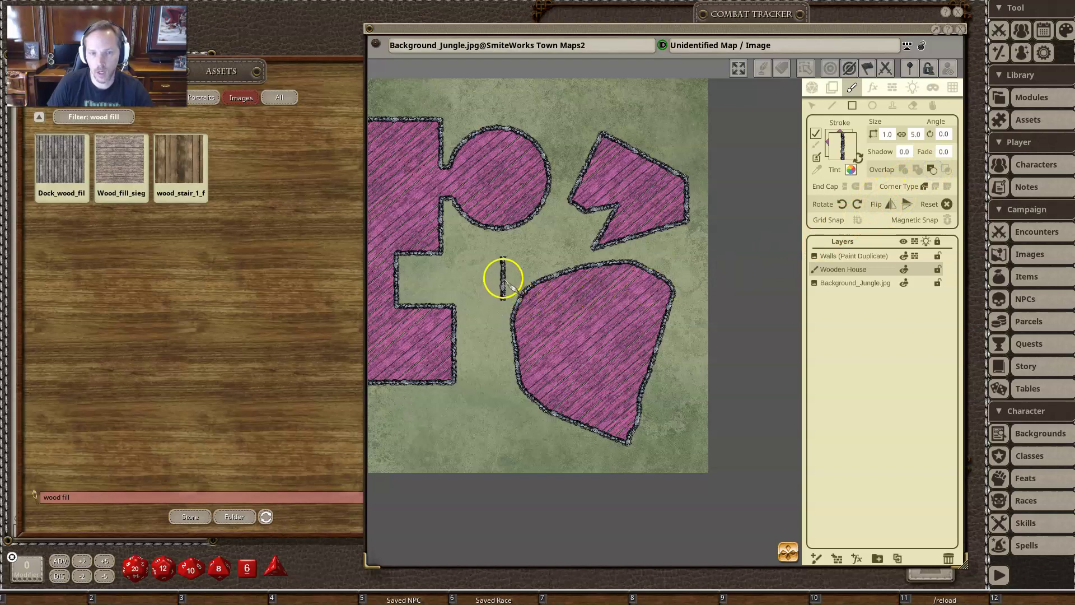
{"action": "mouse_move", "coordinate": [503, 278]}
{"action": "left_mouse_down"}
{"action": "mouse_move", "coordinate": [504, 348]}
{"action": "mouse_move", "coordinate": [586, 311]}
{"action": "mouse_move", "coordinate": [591, 348]}
{"action": "left_mouse_up"}
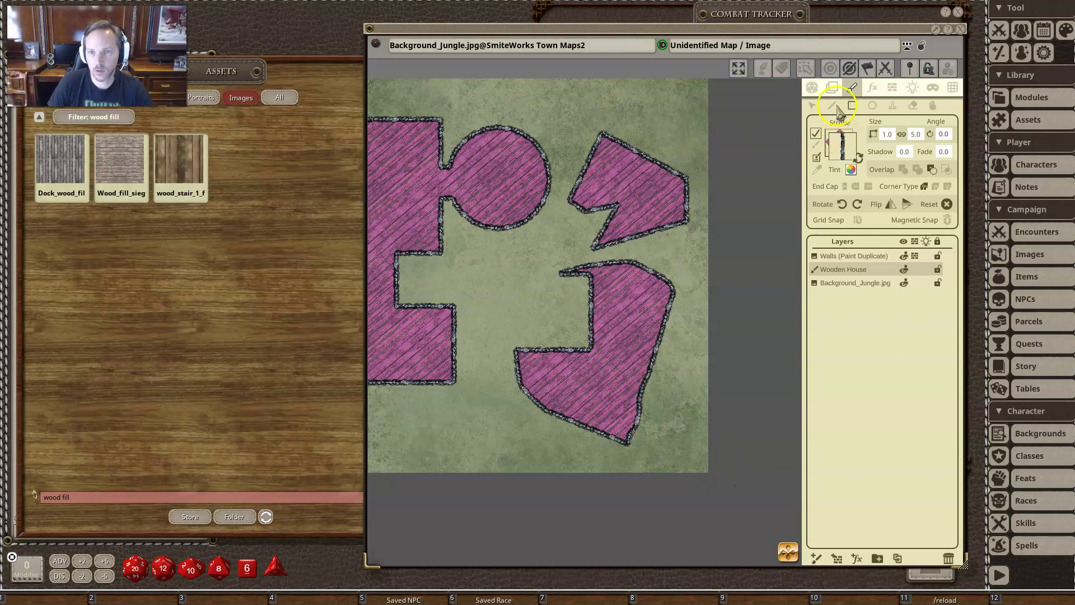
{"action": "mouse_move", "coordinate": [648, 124]}
{"action": "left_mouse_down"}
{"action": "mouse_move", "coordinate": [621, 163]}
{"action": "mouse_move", "coordinate": [666, 209]}
{"action": "left_mouse_up"}
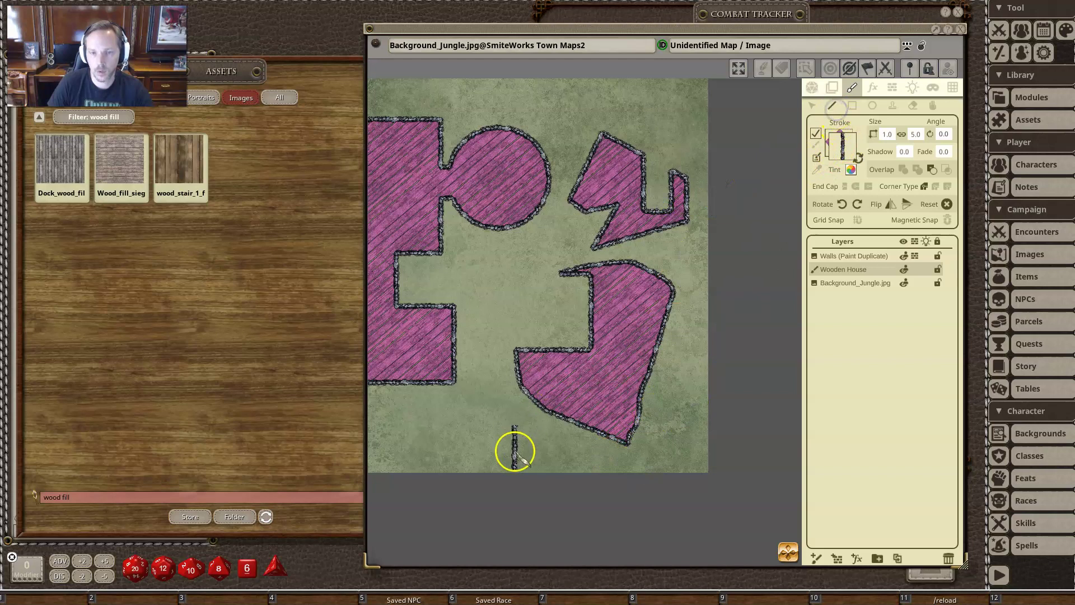
{"action": "mouse_move", "coordinate": [547, 444]}
{"action": "left_mouse_down"}
{"action": "mouse_move", "coordinate": [644, 400]}
{"action": "mouse_move", "coordinate": [654, 471]}
{"action": "mouse_move", "coordinate": [547, 465]}
{"action": "left_mouse_up"}
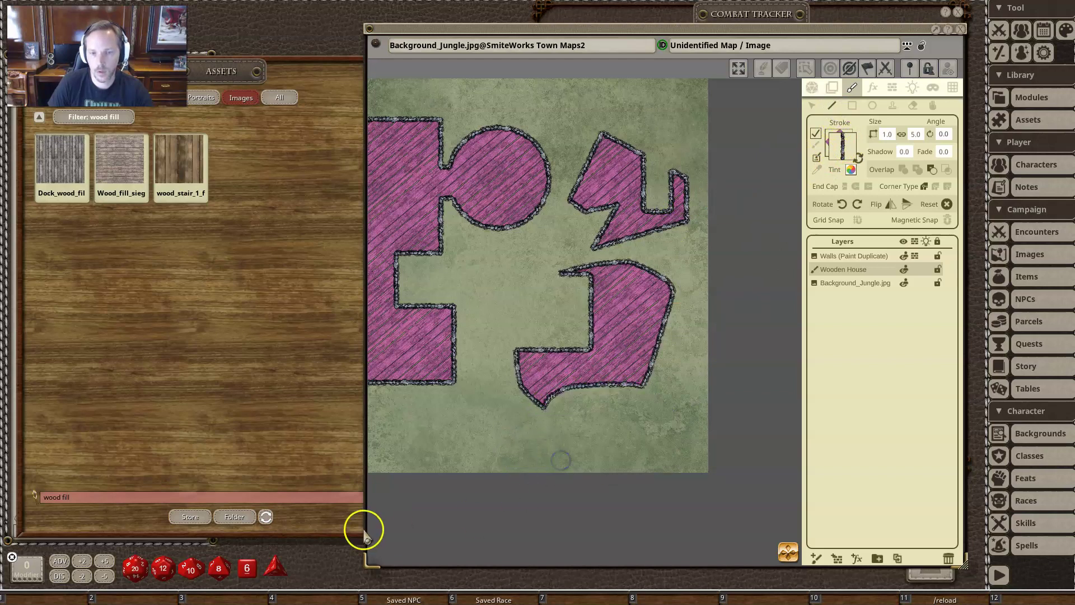
Step: Try the intersecting overlap mode by drawing freehand outlines around the house and the upper irregular room
{"action": "left_click", "coordinate": [947, 170]}
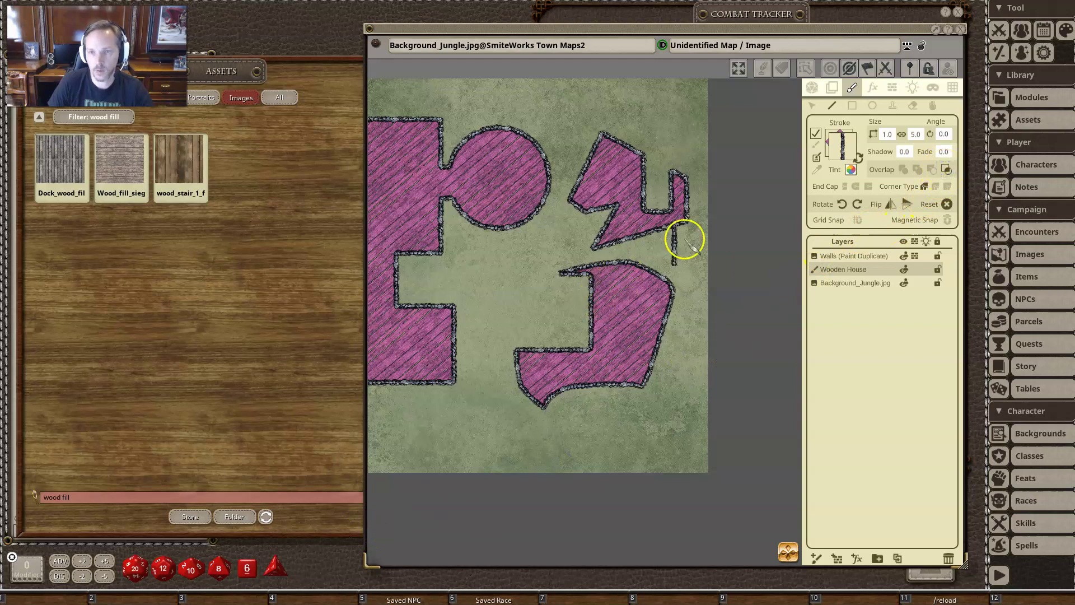
{"action": "scroll", "coordinate": [582, 367], "scroll_direction": "down", "scroll_amount": 2}
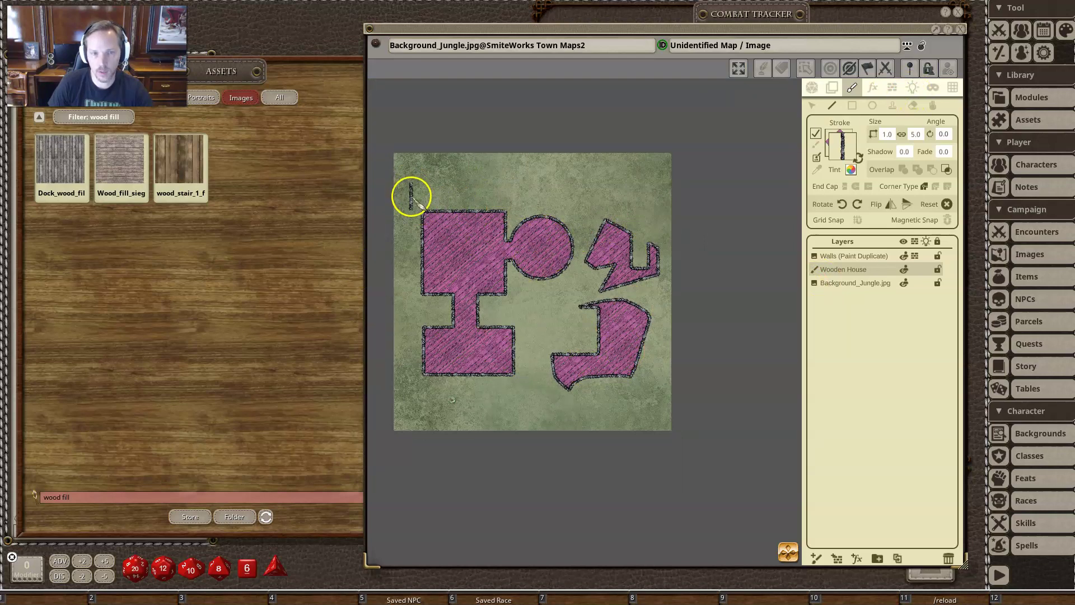
{"action": "mouse_move", "coordinate": [412, 196]}
{"action": "left_mouse_down"}
{"action": "mouse_move", "coordinate": [553, 185]}
{"action": "mouse_move", "coordinate": [576, 218]}
{"action": "mouse_move", "coordinate": [569, 281]}
{"action": "mouse_move", "coordinate": [531, 348]}
{"action": "mouse_move", "coordinate": [427, 401]}
{"action": "mouse_move", "coordinate": [396, 360]}
{"action": "mouse_move", "coordinate": [407, 293]}
{"action": "mouse_move", "coordinate": [411, 305]}
{"action": "left_mouse_up"}
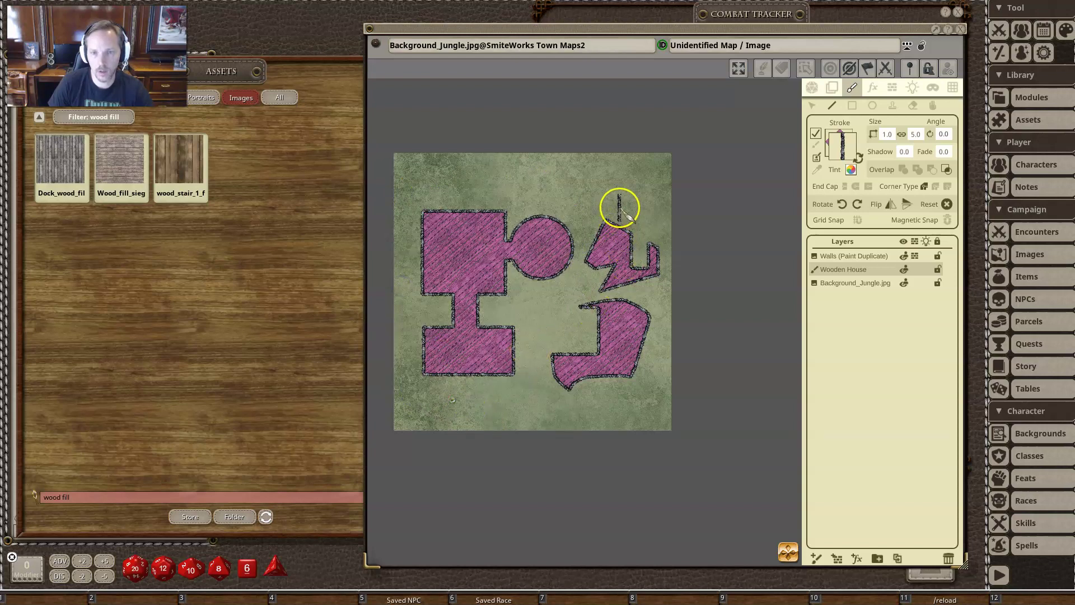
{"action": "mouse_move", "coordinate": [620, 208]}
{"action": "left_mouse_down"}
{"action": "mouse_move", "coordinate": [579, 277]}
{"action": "mouse_move", "coordinate": [588, 299]}
{"action": "mouse_move", "coordinate": [661, 285]}
{"action": "mouse_move", "coordinate": [657, 224]}
{"action": "left_mouse_up"}
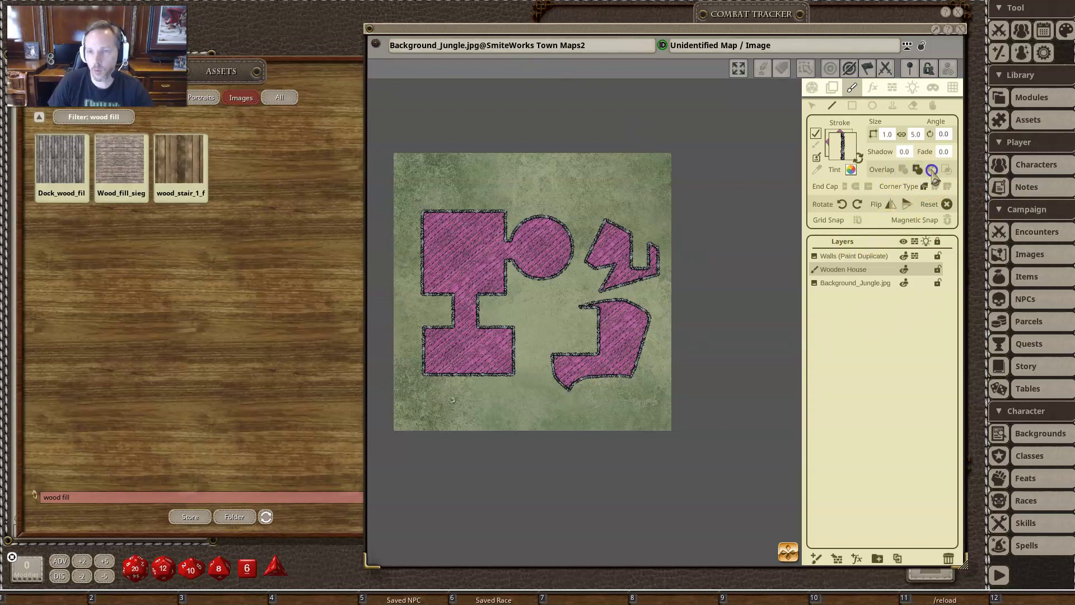
Step: Return the overlap to the merging mode, disable the brush's fill, and make the stroke settings active again
{"action": "left_click", "coordinate": [904, 169]}
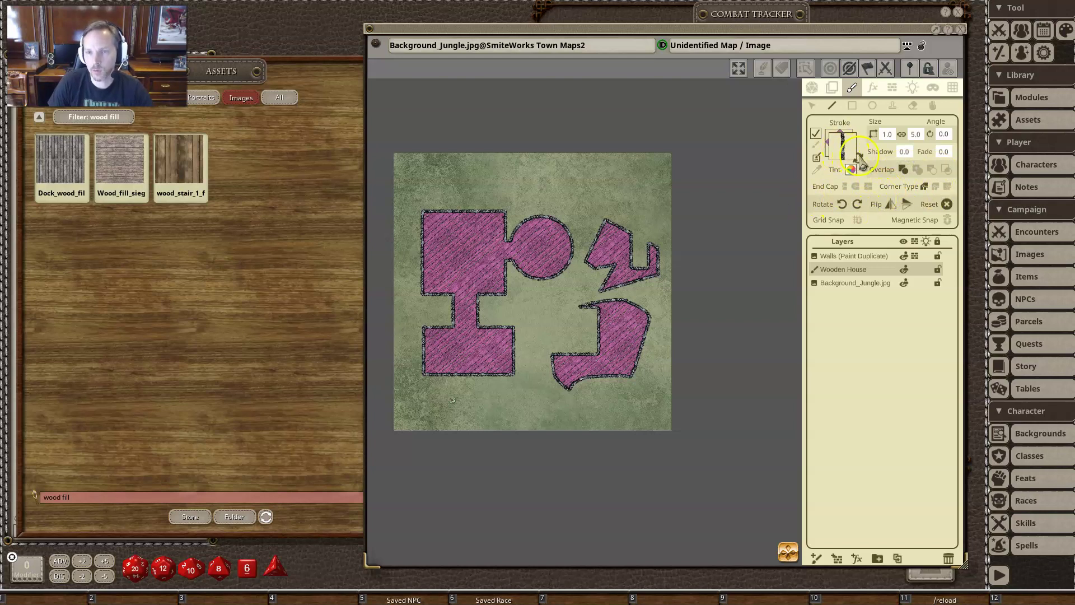
{"action": "left_click", "coordinate": [860, 157]}
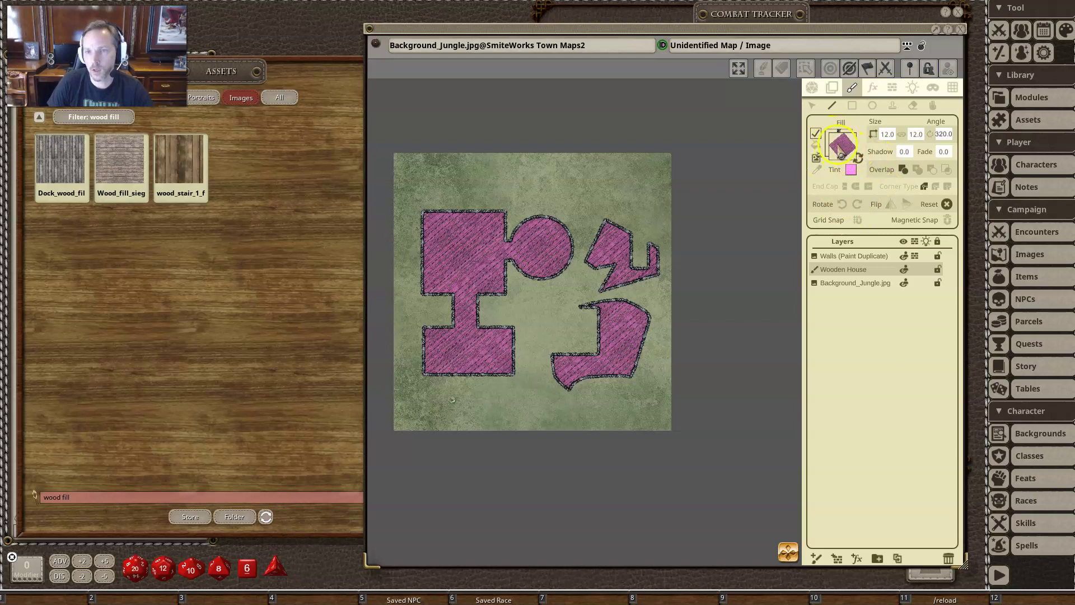
{"action": "left_click", "coordinate": [816, 134]}
{"action": "left_click", "coordinate": [859, 159]}
Step: Delete the Walls (Paint Duplicate) and Wooden House layers, keeping only the jungle background
{"action": "left_click", "coordinate": [857, 256]}
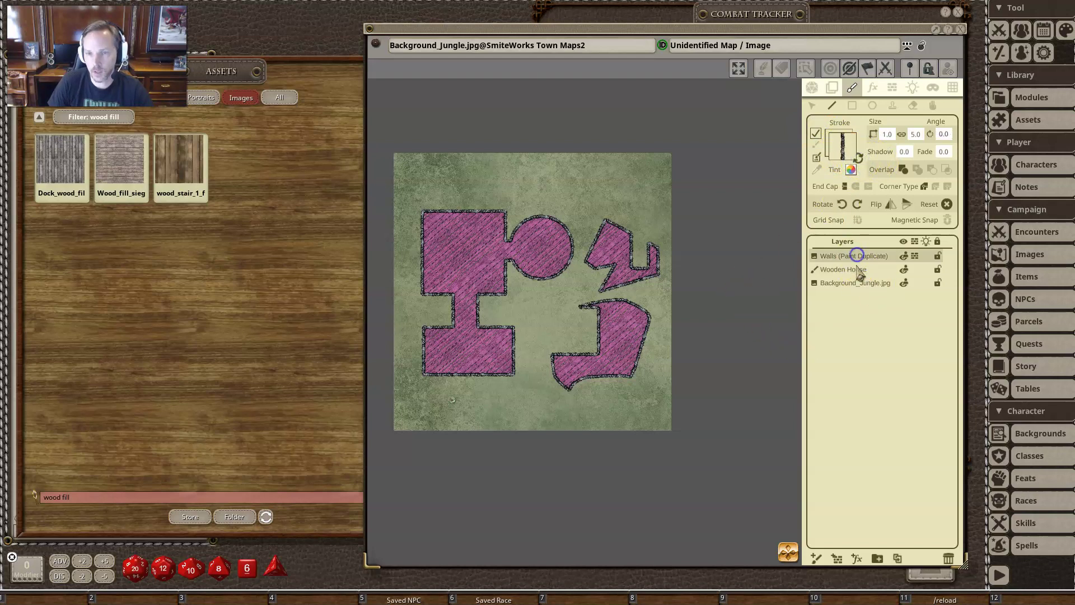
{"action": "left_click", "coordinate": [948, 558]}
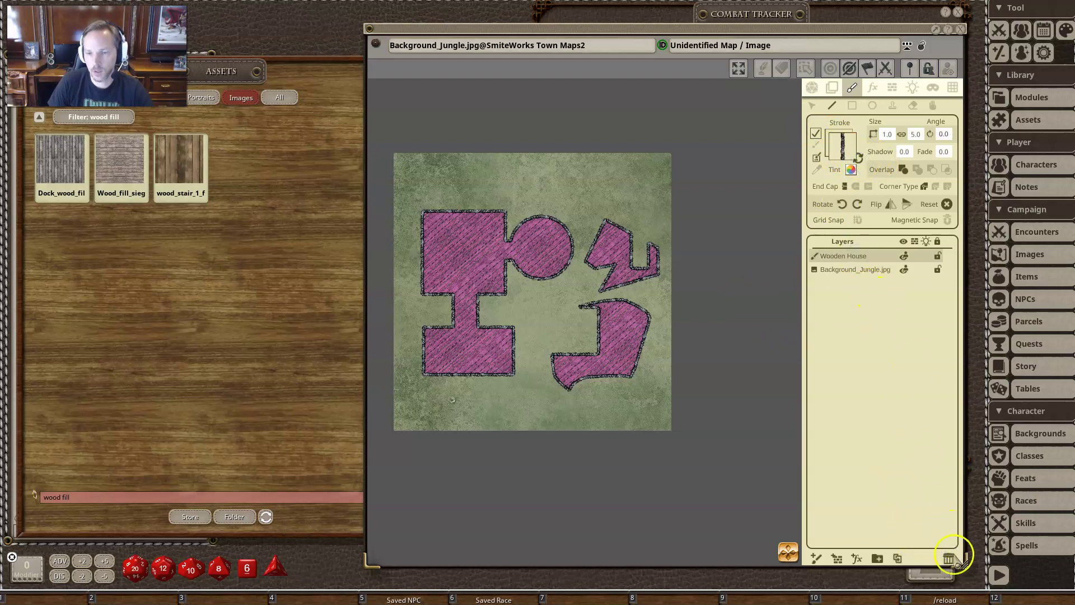
{"action": "left_click", "coordinate": [948, 558]}
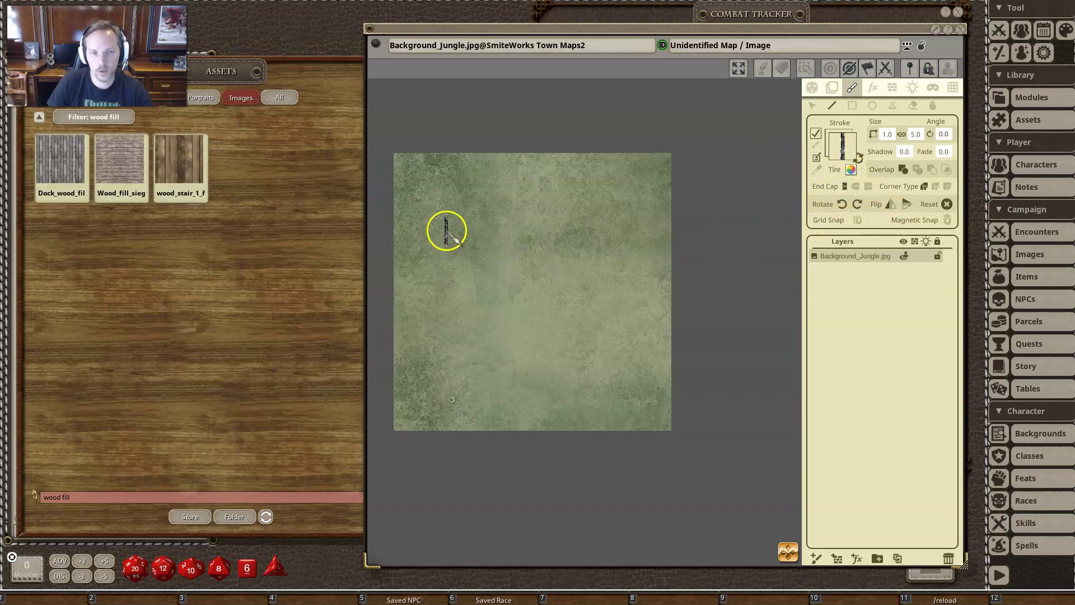
Step: Paint a straight diagonal stone wall line on the empty map using the first end cap style, and inspect its end
{"action": "scroll", "coordinate": [458, 249], "scroll_direction": "up", "scroll_amount": 1}
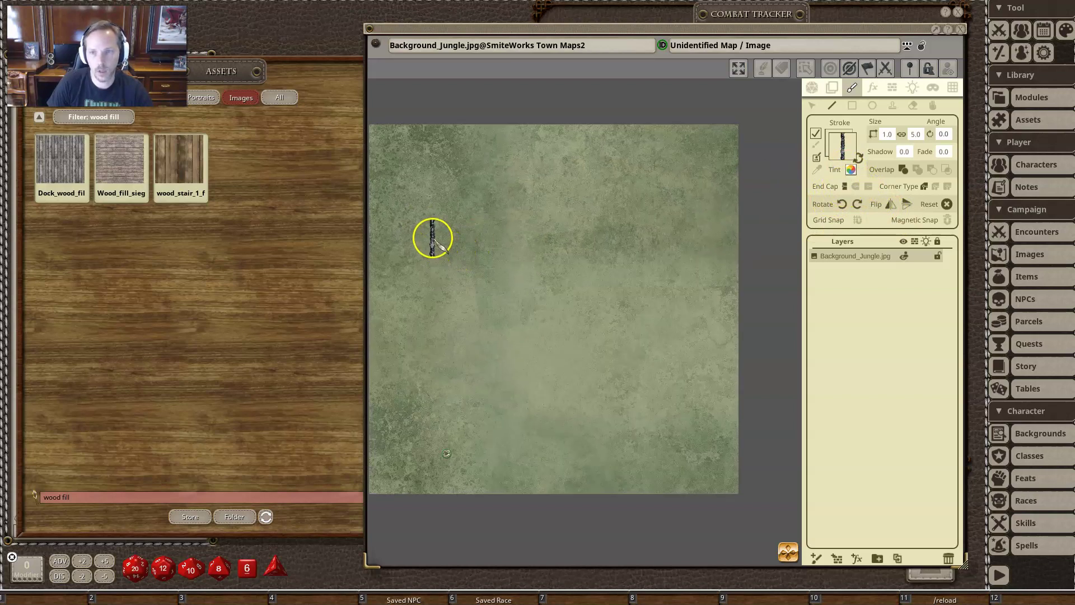
{"action": "left_click", "coordinate": [433, 238]}
{"action": "left_click", "coordinate": [626, 247], "text": "shift"}
{"action": "mouse_move", "coordinate": [624, 246]}
{"action": "left_mouse_down"}
{"action": "mouse_move", "coordinate": [612, 317]}
{"action": "mouse_move", "coordinate": [641, 291]}
{"action": "mouse_move", "coordinate": [647, 256]}
{"action": "mouse_move", "coordinate": [617, 353]}
{"action": "mouse_move", "coordinate": [528, 415]}
{"action": "mouse_move", "coordinate": [554, 405]}
{"action": "mouse_move", "coordinate": [482, 427]}
{"action": "mouse_move", "coordinate": [619, 360]}
{"action": "mouse_move", "coordinate": [657, 216]}
{"action": "mouse_move", "coordinate": [582, 387]}
{"action": "left_mouse_up"}
{"action": "mouse_move", "coordinate": [495, 435]}
{"action": "left_mouse_down"}
{"action": "mouse_move", "coordinate": [591, 392]}
{"action": "mouse_move", "coordinate": [595, 372]}
{"action": "mouse_move", "coordinate": [568, 371]}
{"action": "left_mouse_up"}
{"action": "scroll", "coordinate": [584, 358], "scroll_direction": "up", "scroll_amount": 5}
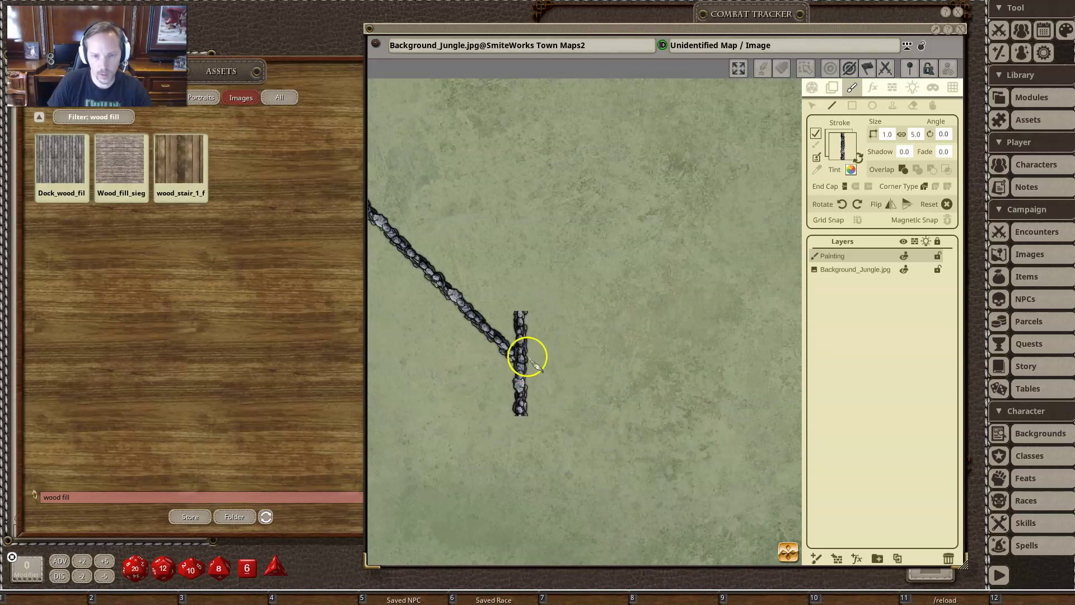
Step: Set the stroke to the second end cap style, paint a parallel diagonal wall line, and compare the line ends
{"action": "left_click", "coordinate": [856, 187]}
{"action": "scroll", "coordinate": [728, 288], "scroll_direction": "down", "scroll_amount": 2}
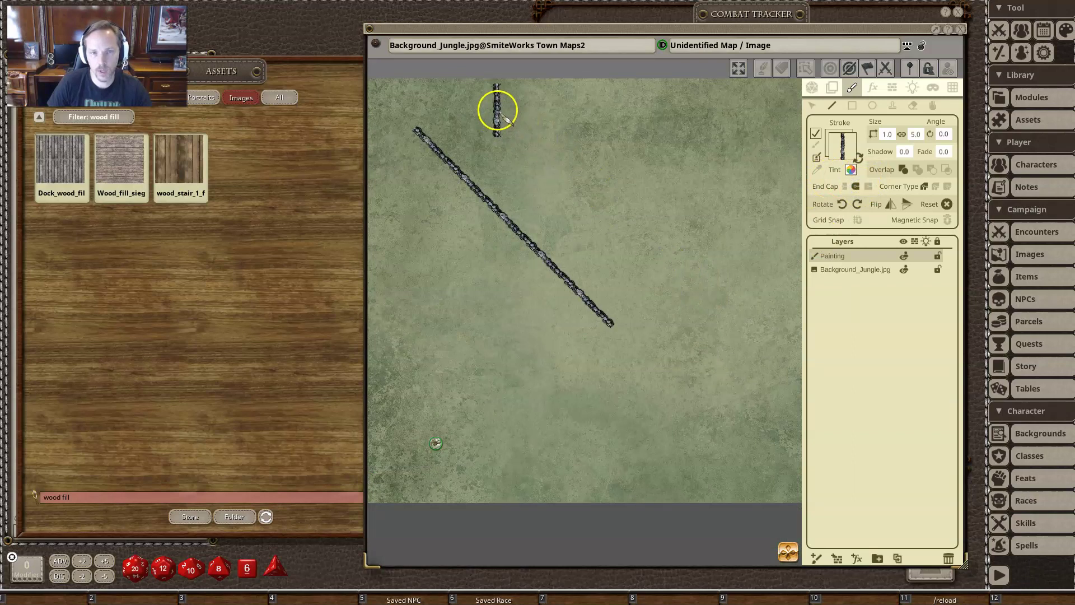
{"action": "mouse_move", "coordinate": [497, 109]}
{"action": "left_mouse_down"}
{"action": "mouse_move", "coordinate": [699, 281]}
{"action": "mouse_move", "coordinate": [706, 304]}
{"action": "left_mouse_up"}
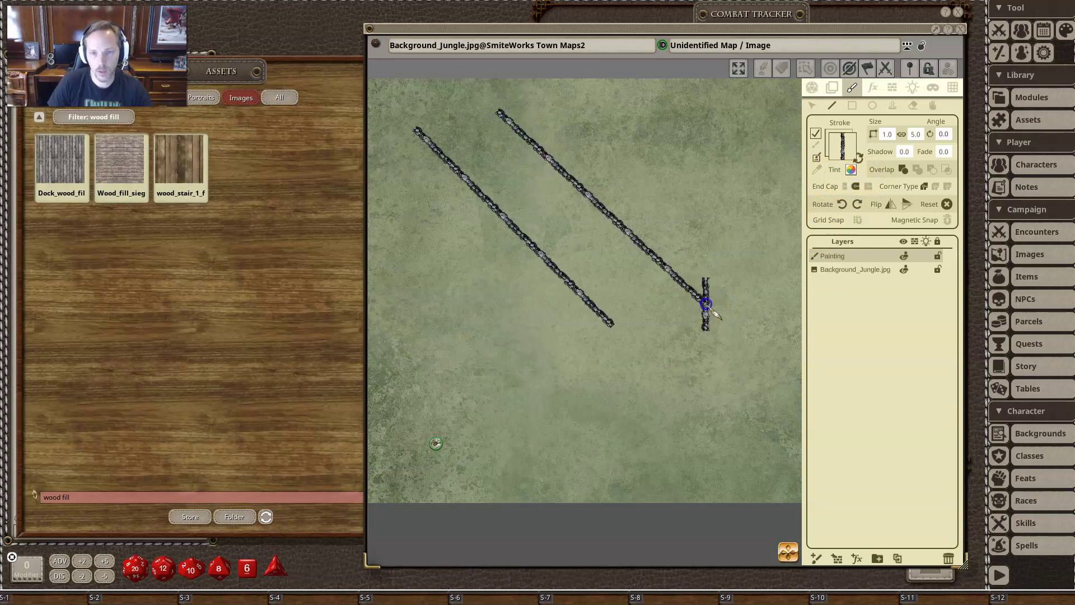
{"action": "scroll", "coordinate": [751, 377], "scroll_direction": "up", "scroll_amount": 3}
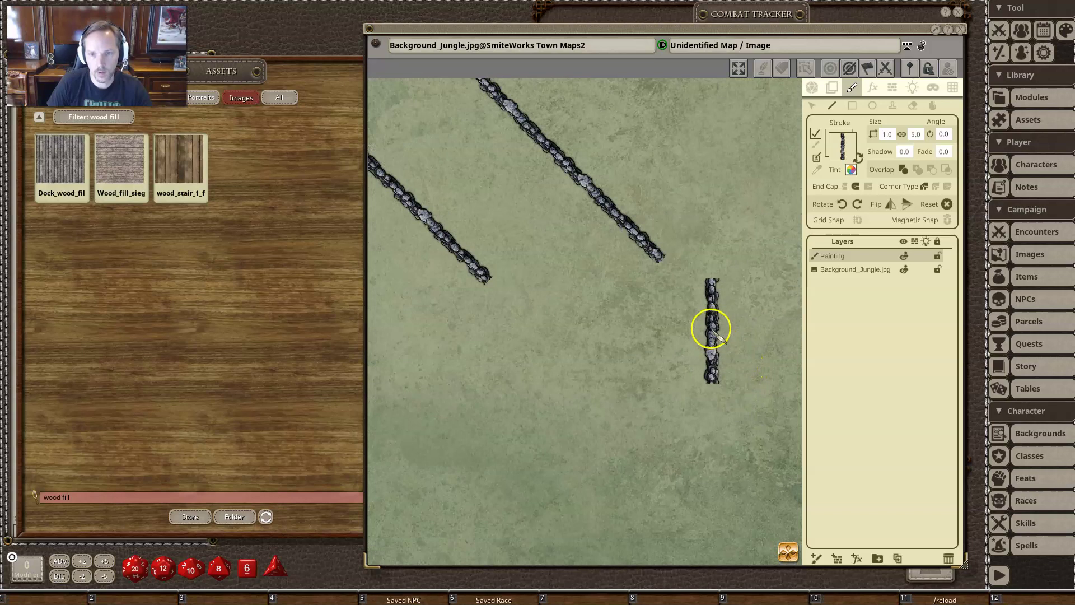
Step: Paint a third parallel diagonal wall line using the third end cap style and compare the ends of the three lines
{"action": "mouse_move", "coordinate": [653, 163]}
{"action": "left_mouse_down"}
{"action": "mouse_move", "coordinate": [821, 483]}
{"action": "mouse_move", "coordinate": [674, 438]}
{"action": "left_mouse_up"}
{"action": "scroll", "coordinate": [570, 359], "scroll_direction": "down", "scroll_amount": 2}
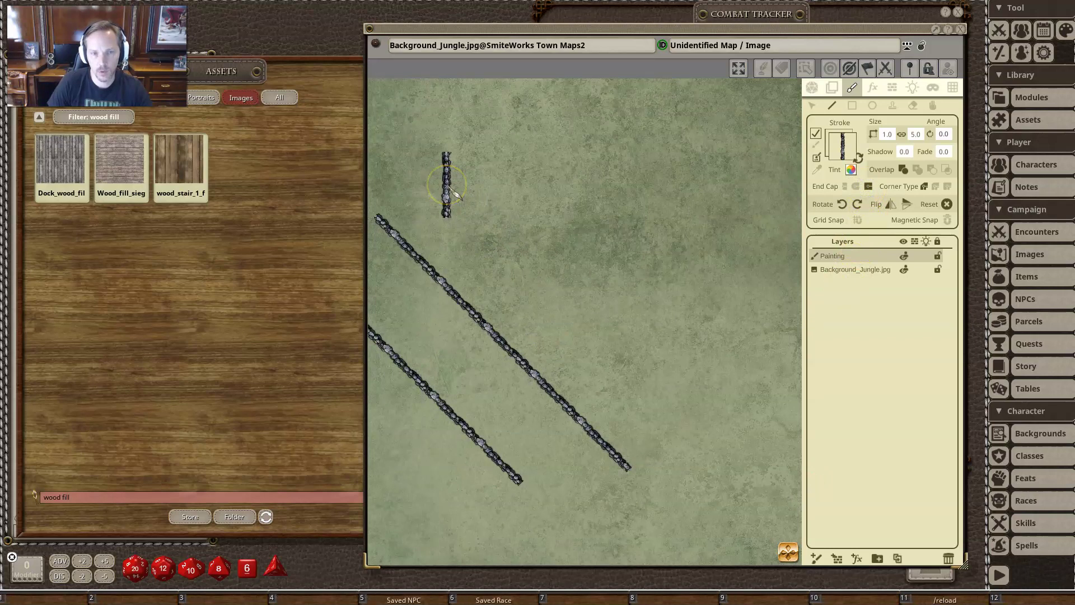
{"action": "mouse_move", "coordinate": [446, 185]}
{"action": "left_mouse_down"}
{"action": "mouse_move", "coordinate": [644, 439]}
{"action": "mouse_move", "coordinate": [670, 414]}
{"action": "left_mouse_up"}
{"action": "scroll", "coordinate": [700, 480], "scroll_direction": "up", "scroll_amount": 2}
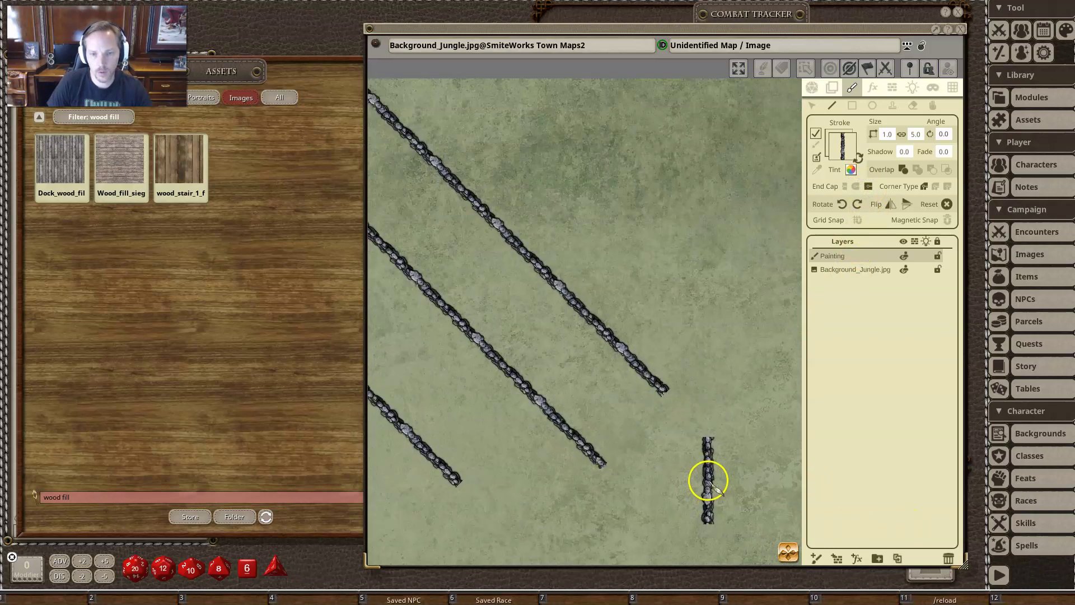
{"action": "scroll", "coordinate": [680, 412], "scroll_direction": "down", "scroll_amount": 3}
{"action": "scroll", "coordinate": [689, 409], "scroll_direction": "down", "scroll_amount": 2}
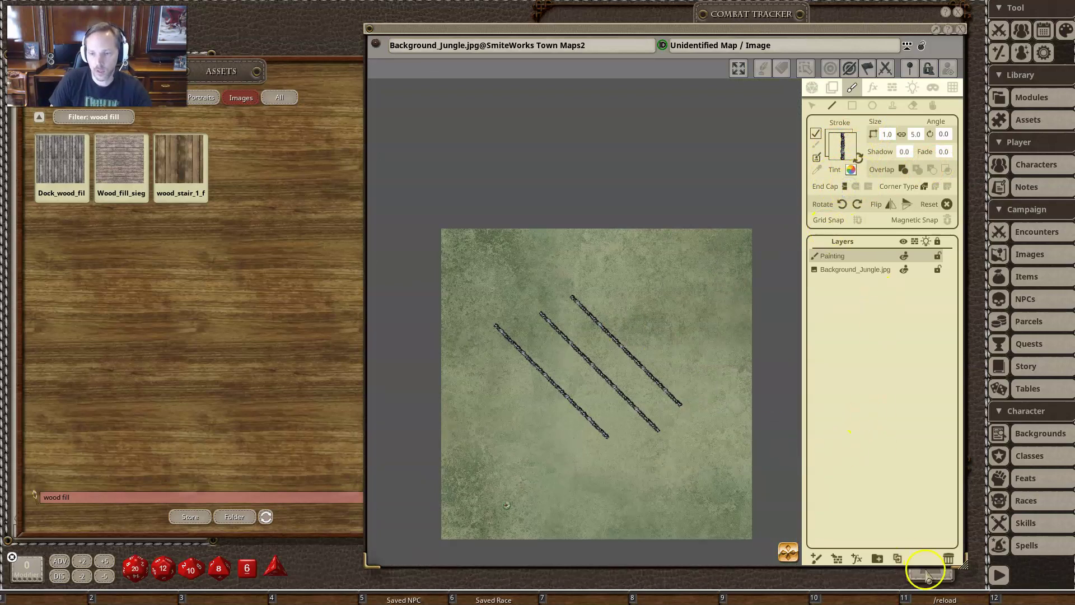
Step: Delete the Painting layer with the wall lines and search the image assets for "coast brush"
{"action": "left_click", "coordinate": [949, 559]}
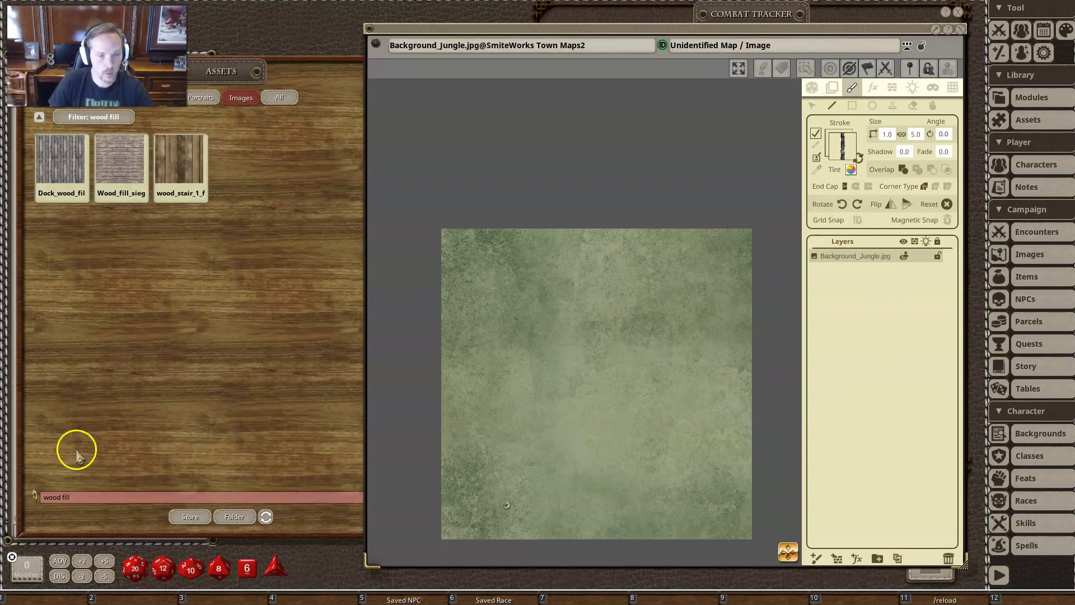
{"action": "left_click", "coordinate": [103, 498]}
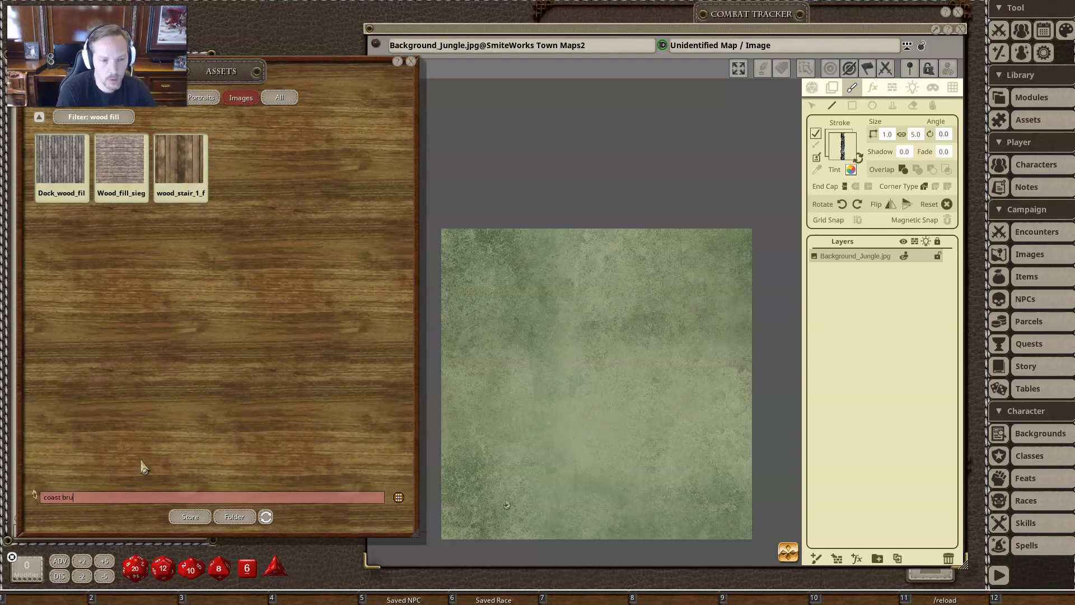
{"action": "type", "text": "coast brush"}
{"action": "key", "text": "Return"}
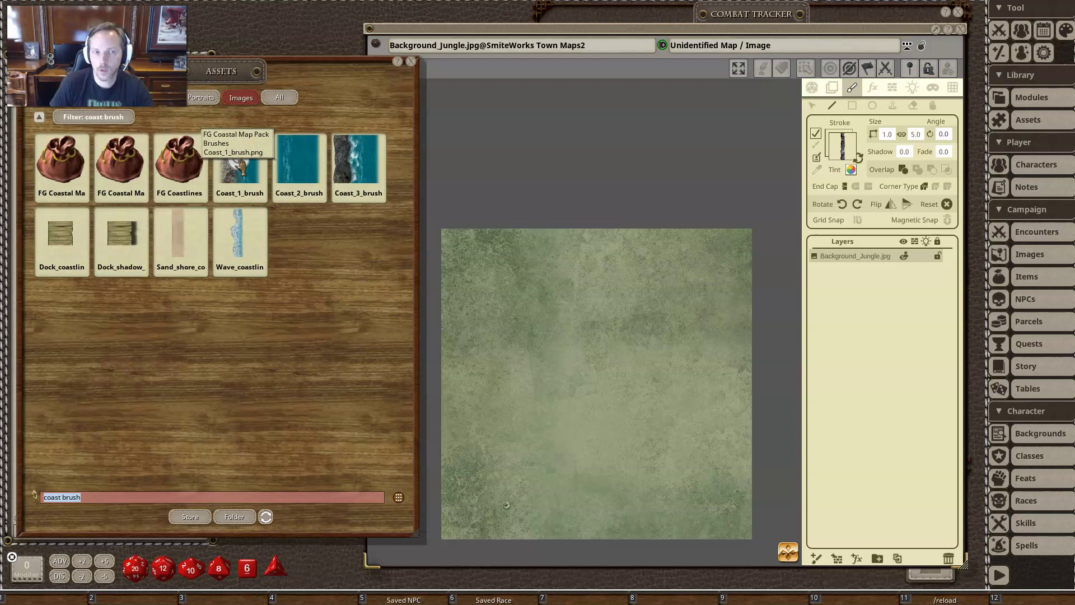
Step: Load Coast_1_brush as the stroke image and set its size to 6.0 by 6.0
{"action": "mouse_move", "coordinate": [241, 167]}
{"action": "left_mouse_down"}
{"action": "mouse_move", "coordinate": [829, 156]}
{"action": "mouse_move", "coordinate": [842, 146]}
{"action": "left_mouse_up"}
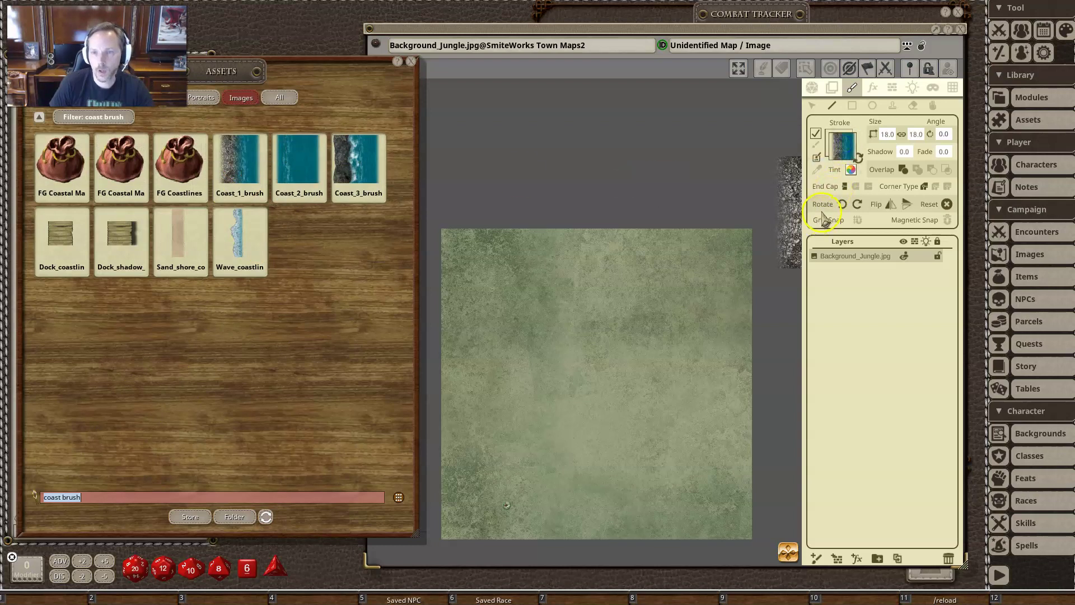
{"action": "left_click", "coordinate": [887, 135]}
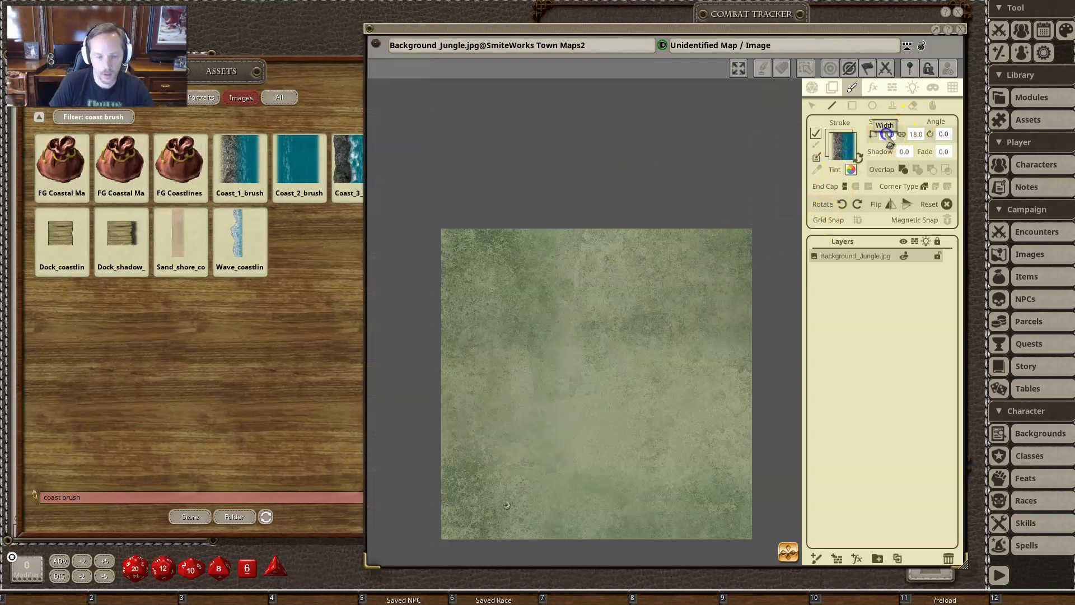
{"action": "type", "text": "6"}
{"action": "left_click", "coordinate": [913, 135]}
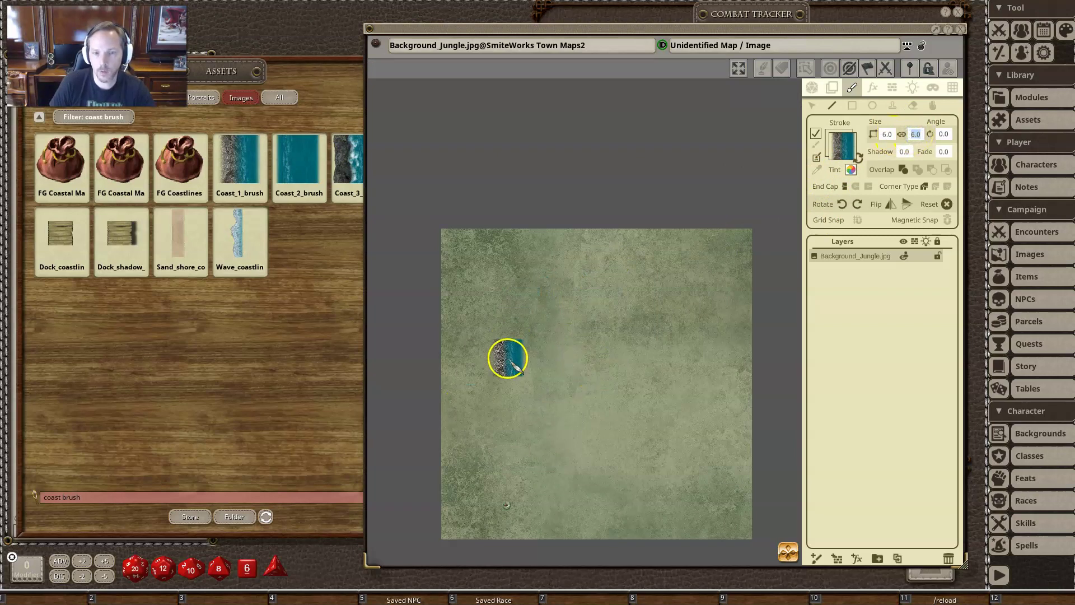
Step: Paint a closed coastline loop around the middle of the map, inspect its shoreline, and delete its Painting layer
{"action": "left_click", "coordinate": [508, 410]}
{"action": "mouse_move", "coordinate": [508, 410]}
{"action": "left_mouse_down"}
{"action": "mouse_move", "coordinate": [493, 314]}
{"action": "mouse_move", "coordinate": [579, 284]}
{"action": "mouse_move", "coordinate": [687, 334]}
{"action": "mouse_move", "coordinate": [690, 431]}
{"action": "mouse_move", "coordinate": [617, 511]}
{"action": "mouse_move", "coordinate": [547, 472]}
{"action": "mouse_move", "coordinate": [519, 423]}
{"action": "left_mouse_up"}
{"action": "scroll", "coordinate": [593, 431], "scroll_direction": "up", "scroll_amount": 2}
{"action": "scroll", "coordinate": [593, 432], "scroll_direction": "up", "scroll_amount": 1}
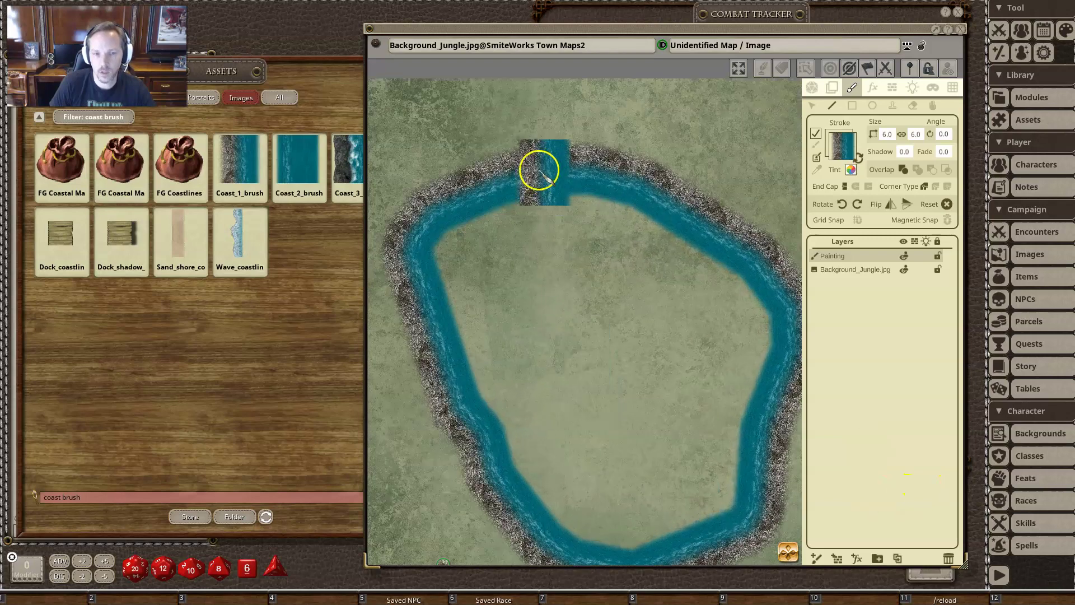
{"action": "scroll", "coordinate": [624, 506], "scroll_direction": "down", "scroll_amount": 1}
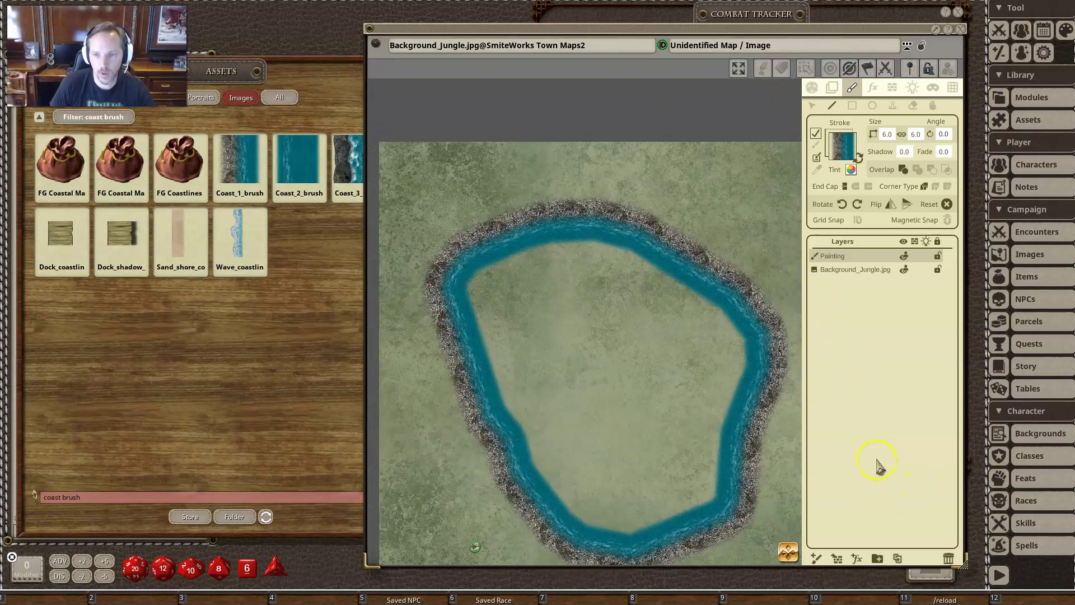
{"action": "left_click", "coordinate": [946, 558]}
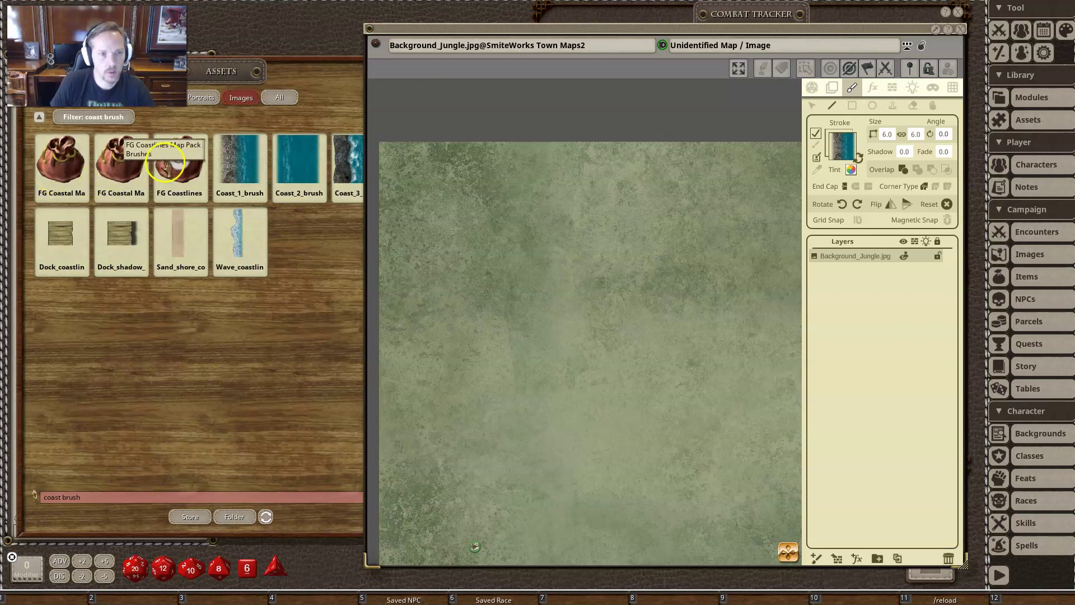
Step: Search the image assets for "Water"
{"action": "left_click", "coordinate": [107, 496]}
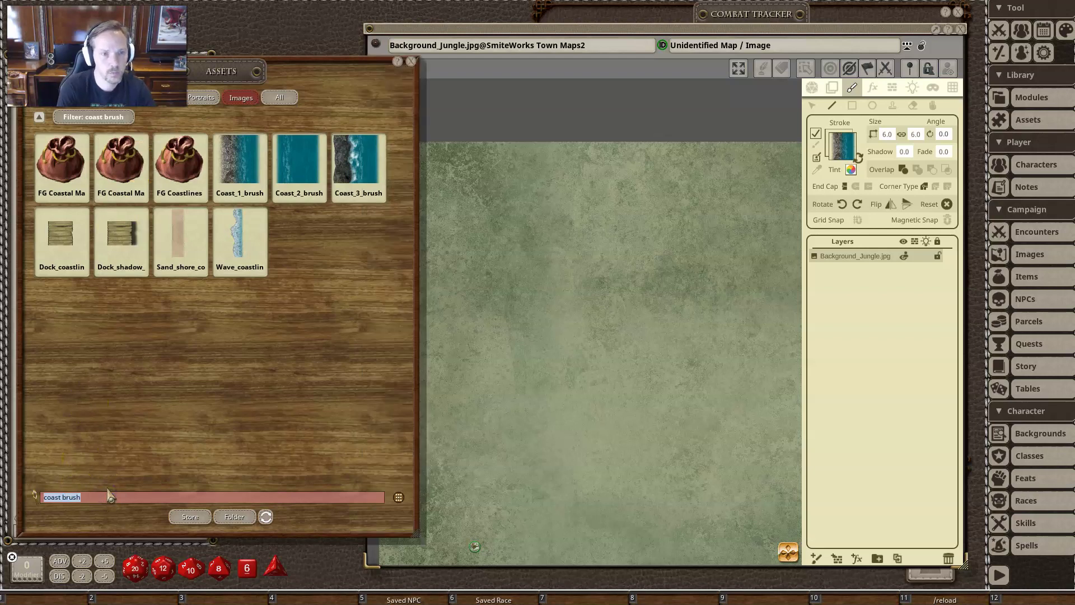
{"action": "type", "text": "c"}
{"action": "key", "text": "BackSpace"}
{"action": "type", "text": "Water"}
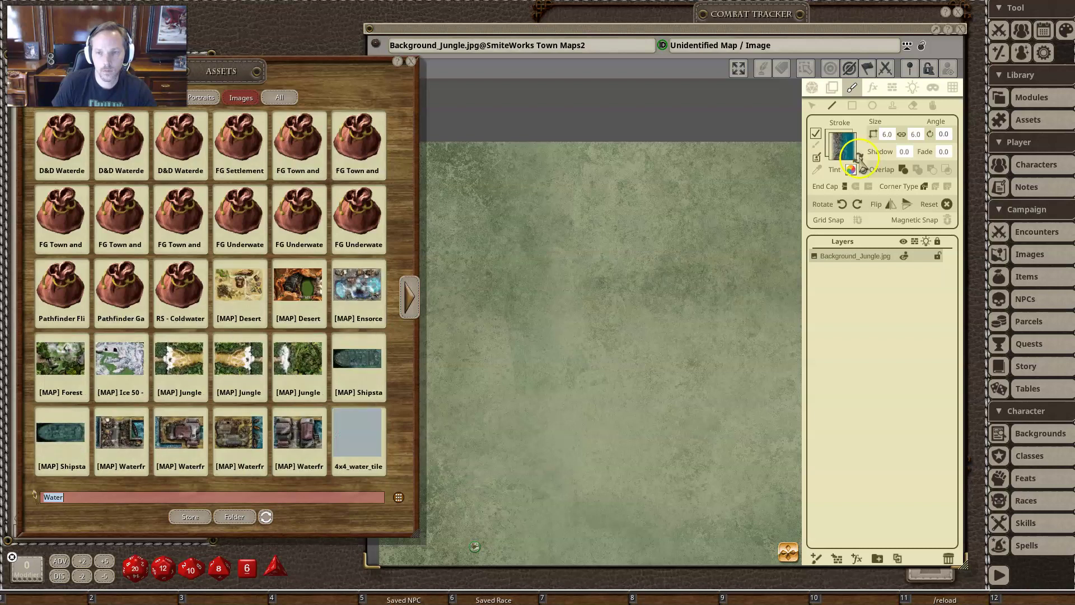
{"action": "left_click", "coordinate": [859, 159]}
{"action": "left_click", "coordinate": [190, 478]}
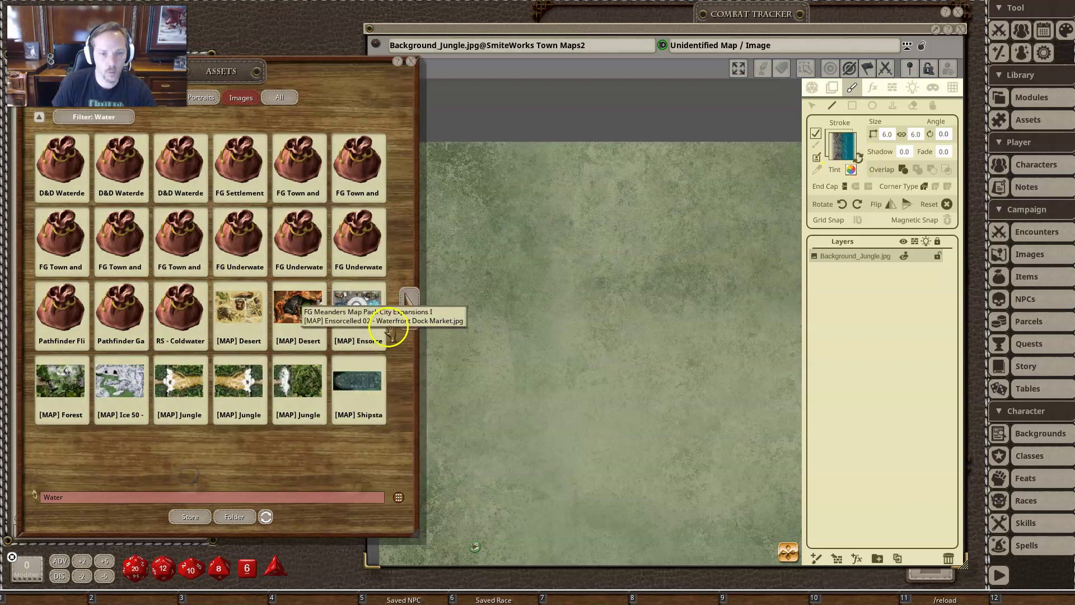
Step: Browse the Water search results for a coastal water background texture that matches the coast brush
{"action": "left_click", "coordinate": [411, 321]}
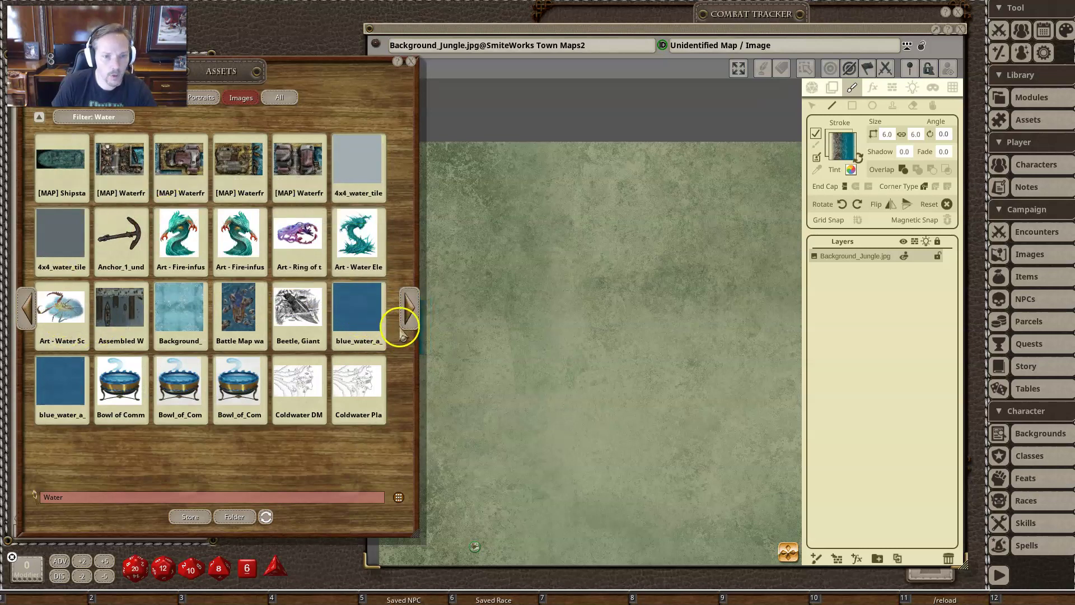
{"action": "left_click", "coordinate": [411, 320]}
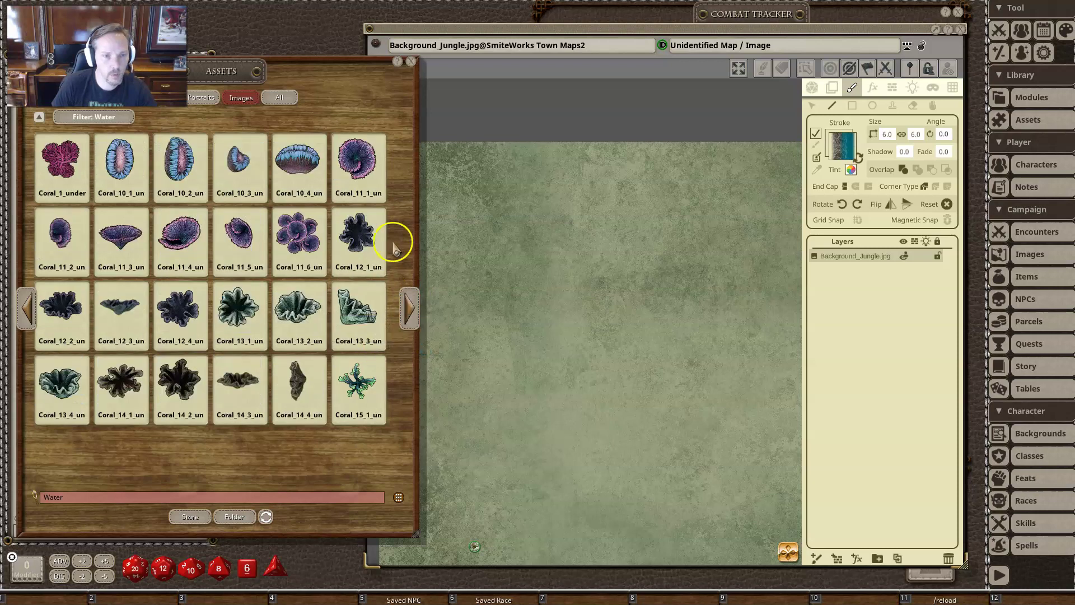
{"action": "left_click", "coordinate": [407, 331]}
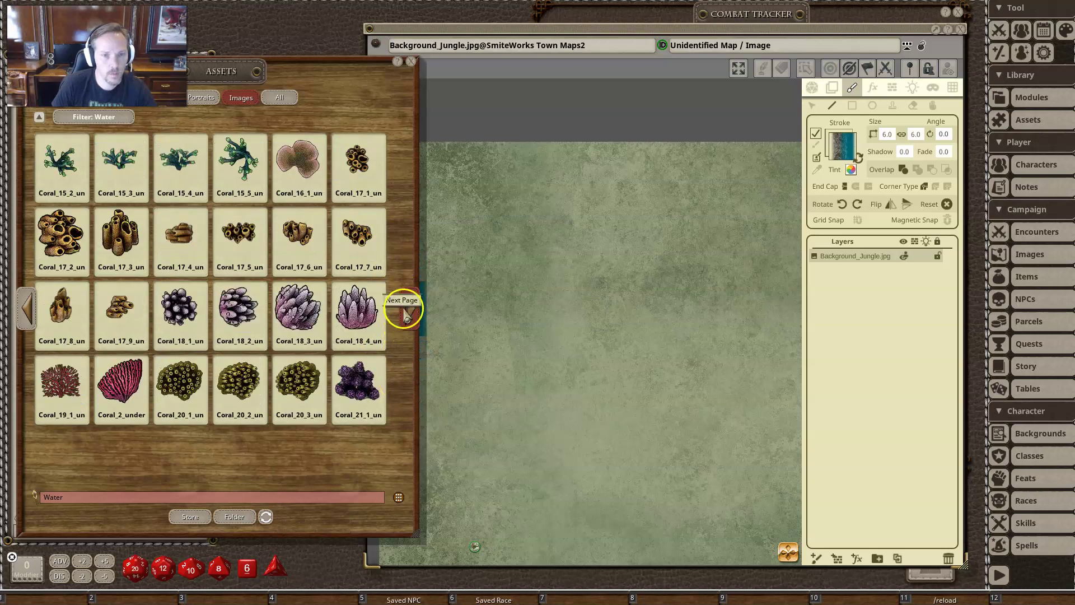
{"action": "left_click", "coordinate": [410, 316]}
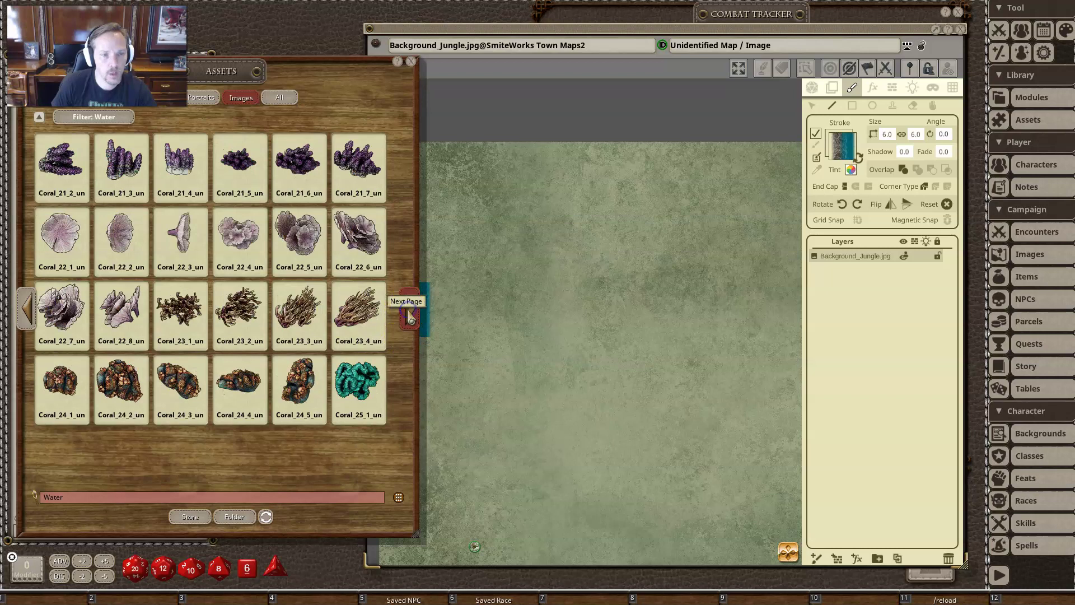
{"action": "left_click", "coordinate": [409, 325]}
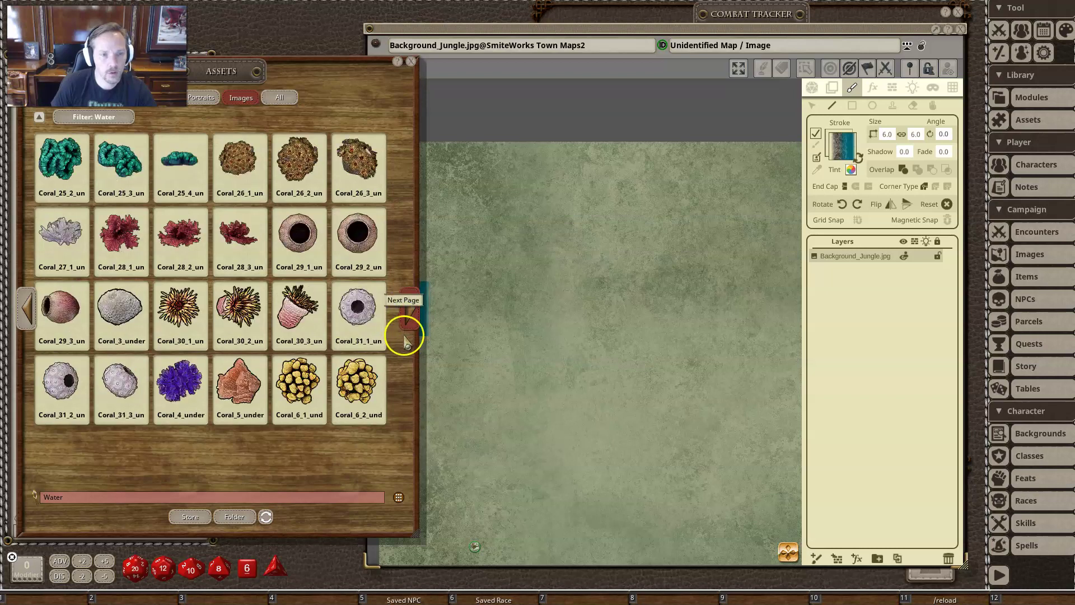
{"action": "left_click", "coordinate": [404, 343]}
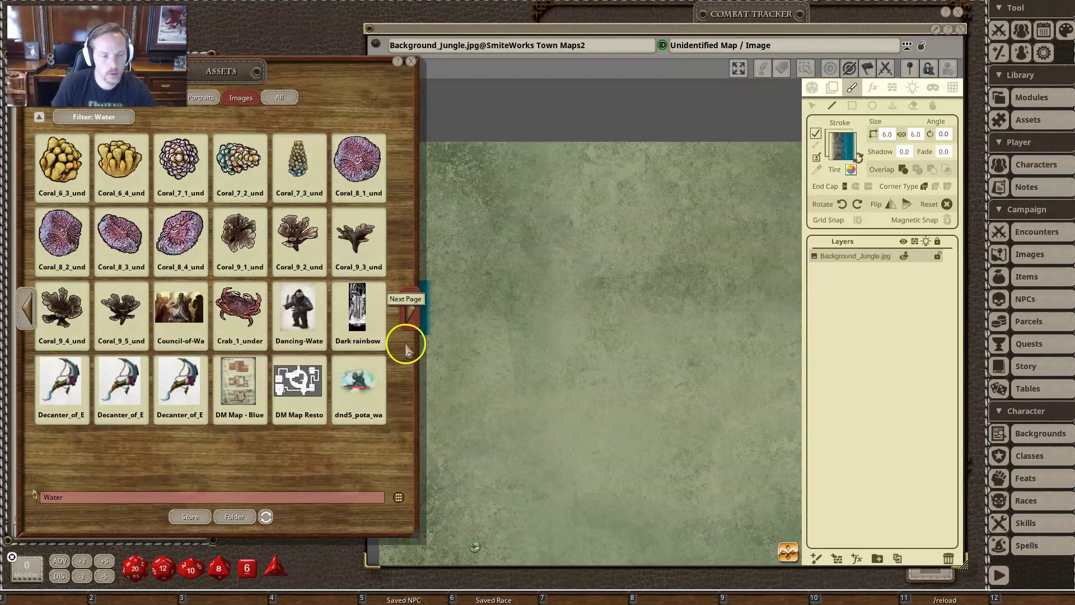
{"action": "left_click", "coordinate": [406, 348]}
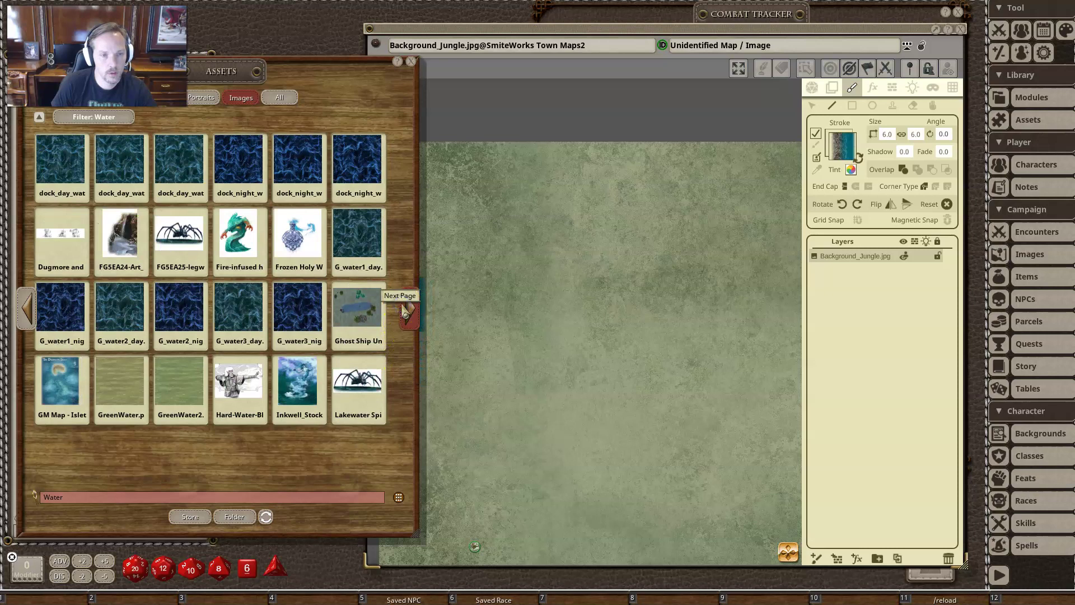
{"action": "left_click", "coordinate": [410, 333]}
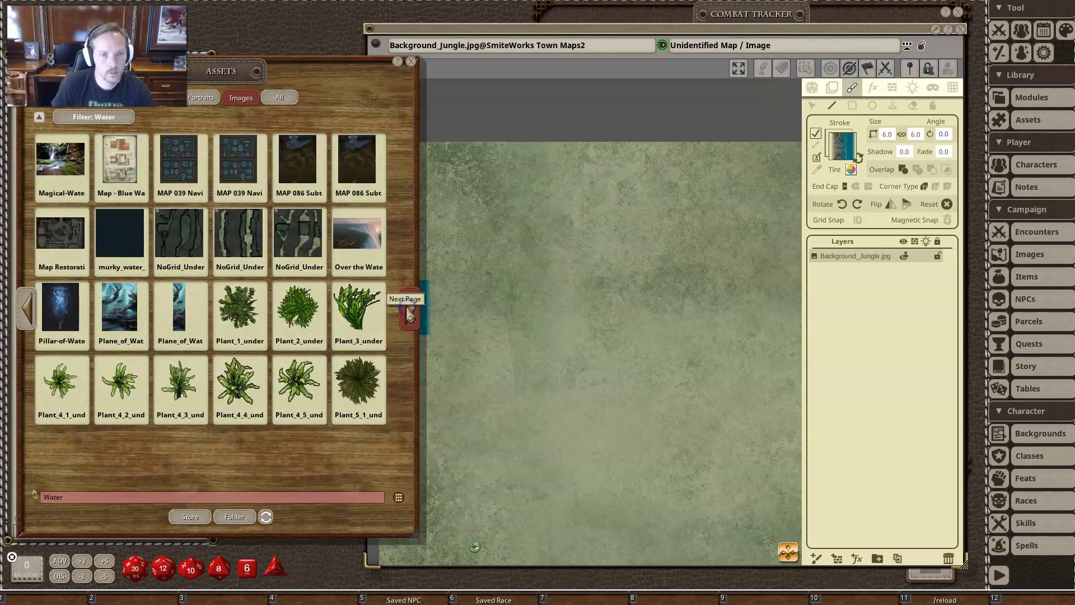
{"action": "left_click", "coordinate": [408, 325]}
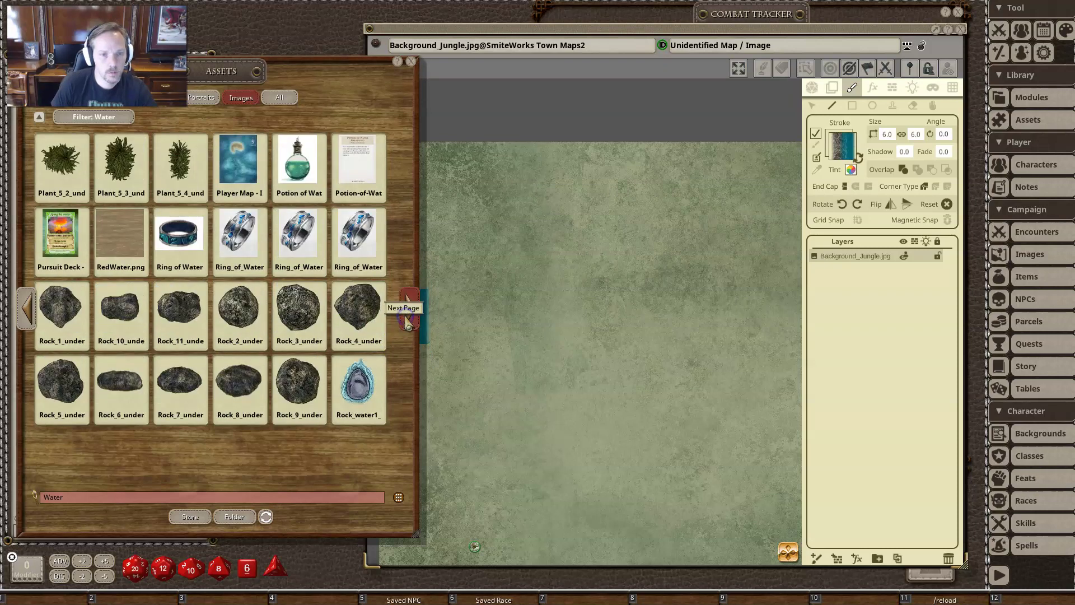
{"action": "left_click", "coordinate": [409, 326]}
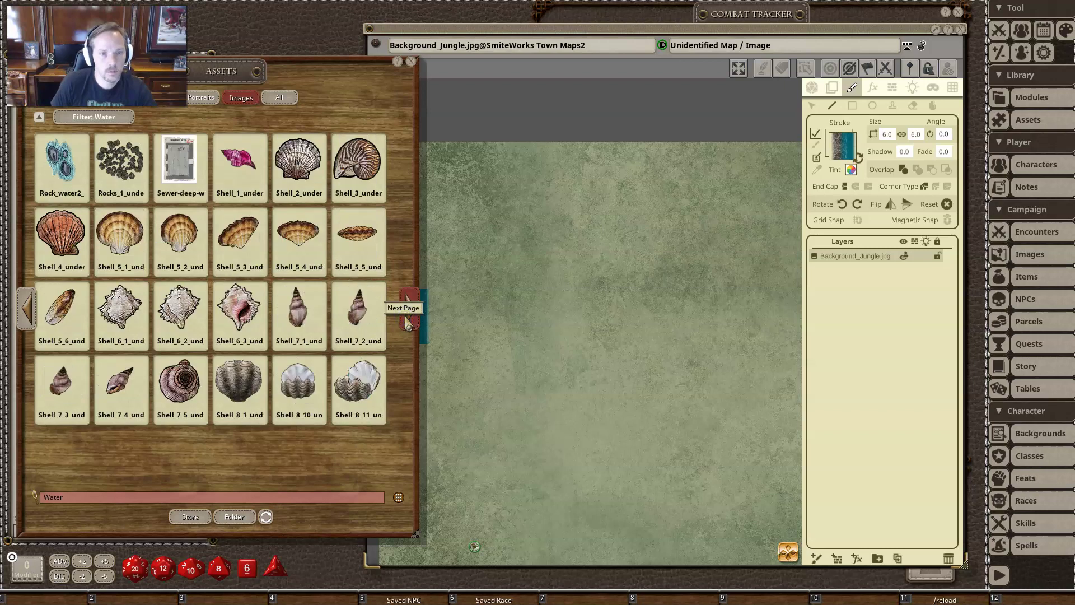
{"action": "left_click", "coordinate": [408, 326]}
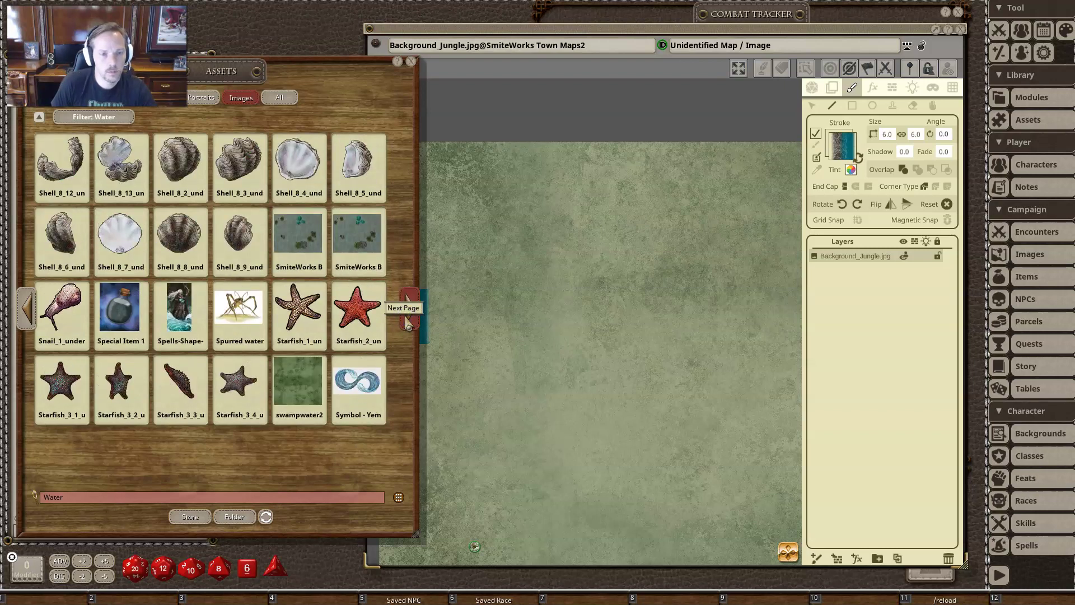
{"action": "left_click", "coordinate": [408, 326]}
{"action": "left_click", "coordinate": [409, 326]}
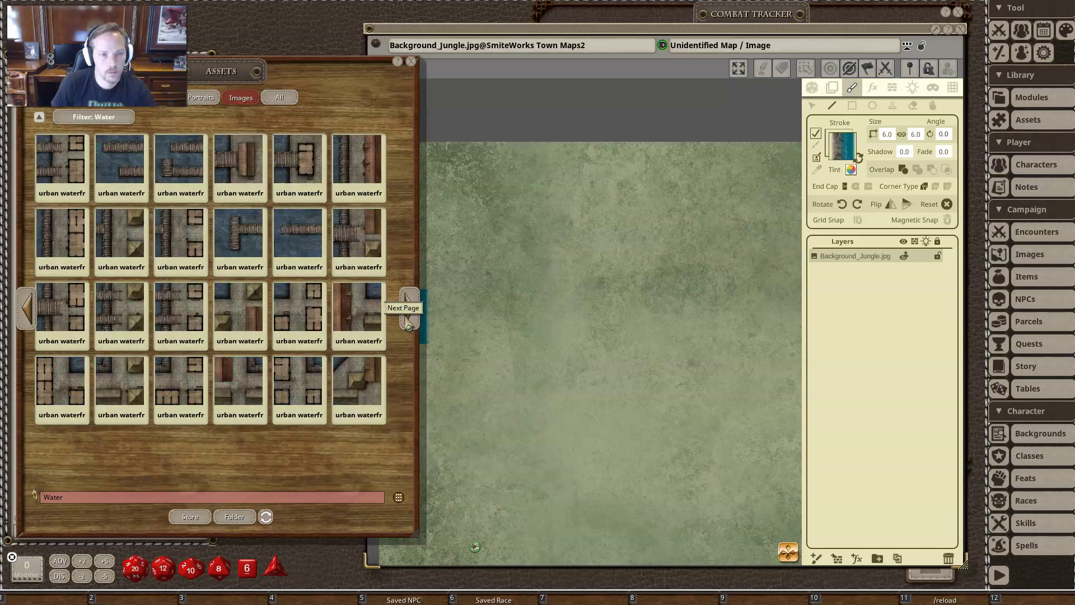
{"action": "left_click", "coordinate": [408, 326]}
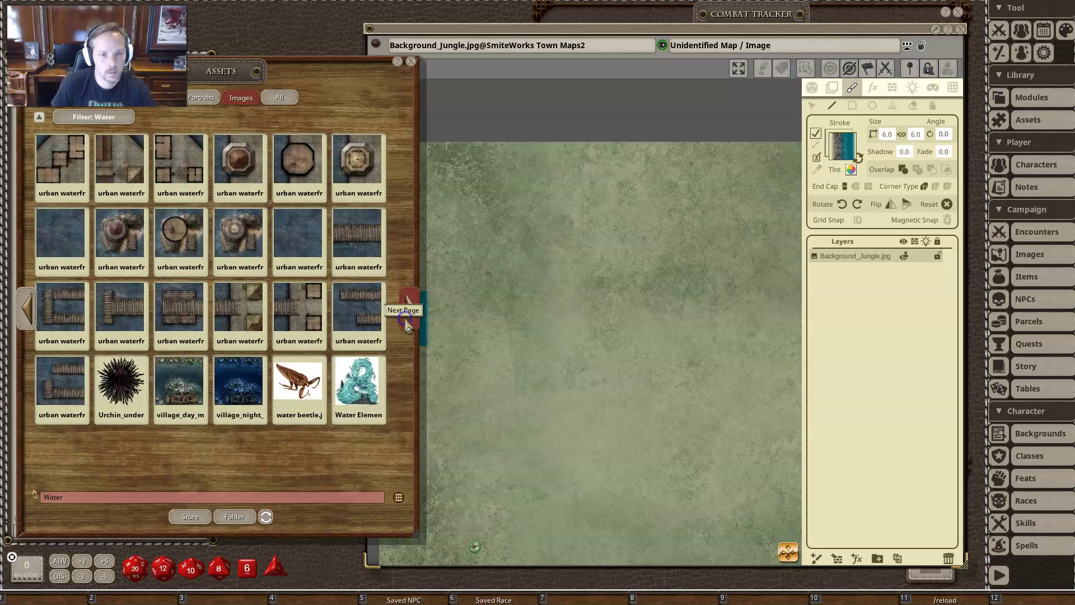
{"action": "left_click", "coordinate": [410, 327]}
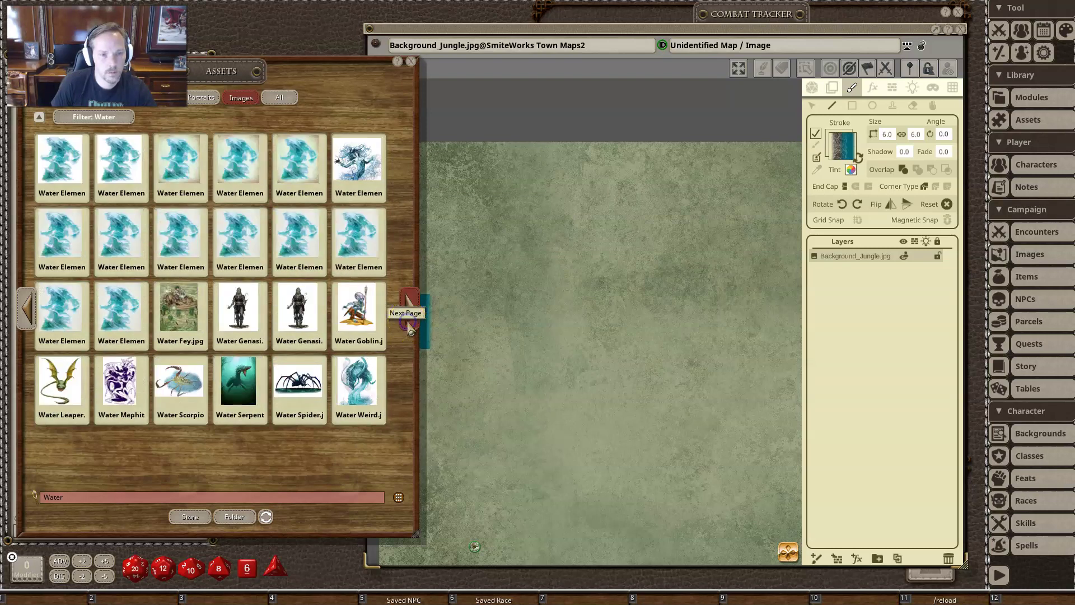
{"action": "left_click", "coordinate": [408, 326]}
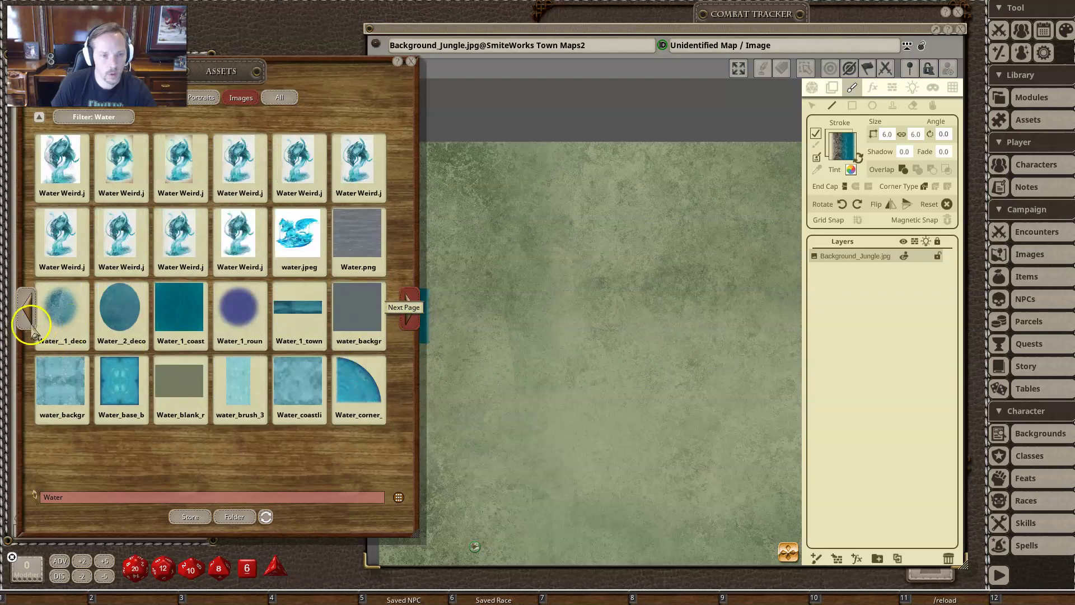
{"action": "scroll", "coordinate": [231, 306], "scroll_direction": "down", "scroll_amount": 1}
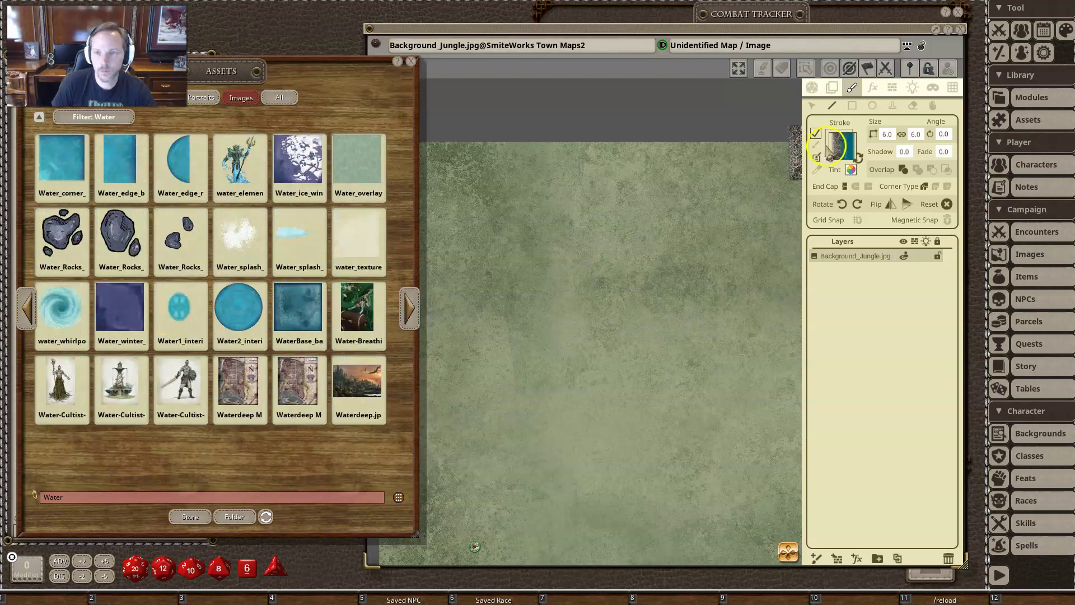
Step: Make the fill settings active and load Water_1_coast_background.png as the brush's fill
{"action": "left_click", "coordinate": [859, 163]}
{"action": "left_click", "coordinate": [26, 309]}
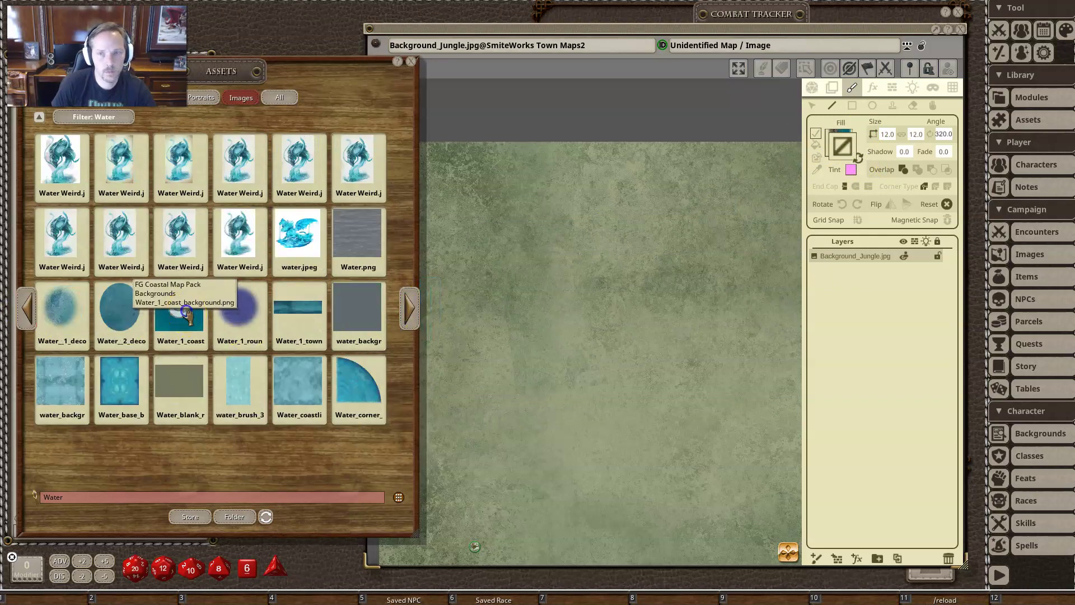
{"action": "left_click_drag", "start_coordinate": [200, 307], "coordinate": [842, 144]}
Step: Try painting a coastline loop with the water fill on the jungle map, and delete the painted shape
{"action": "left_click", "coordinate": [482, 387]}
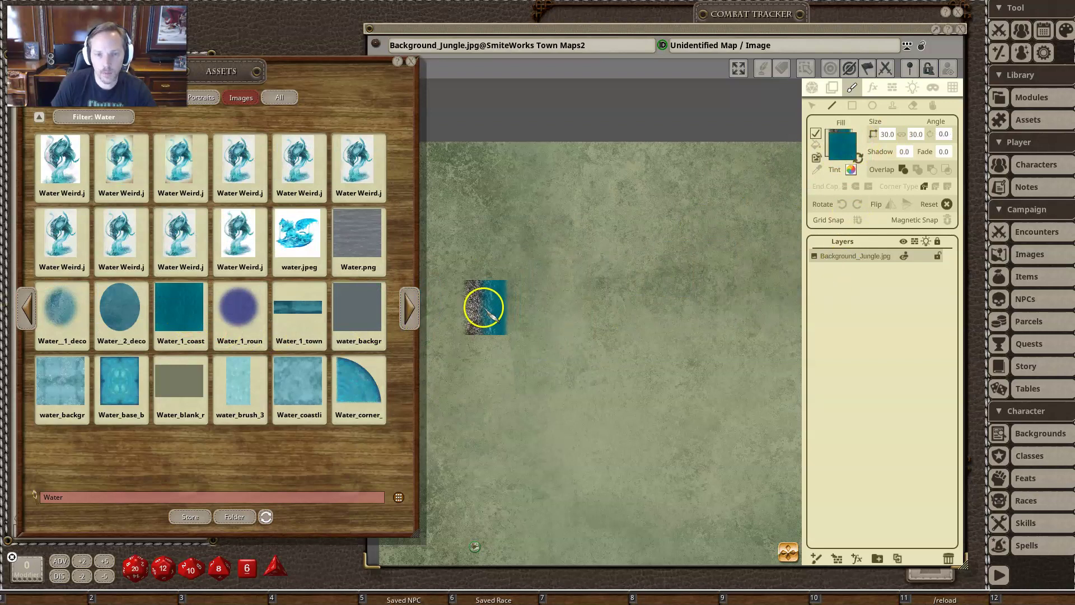
{"action": "mouse_move", "coordinate": [481, 318]}
{"action": "left_mouse_down"}
{"action": "mouse_move", "coordinate": [497, 228]}
{"action": "mouse_move", "coordinate": [549, 204]}
{"action": "left_mouse_up"}
{"action": "mouse_move", "coordinate": [652, 208]}
{"action": "left_mouse_down"}
{"action": "mouse_move", "coordinate": [721, 269]}
{"action": "mouse_move", "coordinate": [737, 417]}
{"action": "mouse_move", "coordinate": [644, 499]}
{"action": "mouse_move", "coordinate": [474, 429]}
{"action": "left_mouse_up"}
{"action": "left_click_drag", "start_coordinate": [519, 316], "coordinate": [521, 356]}
{"action": "key", "text": "Delete"}
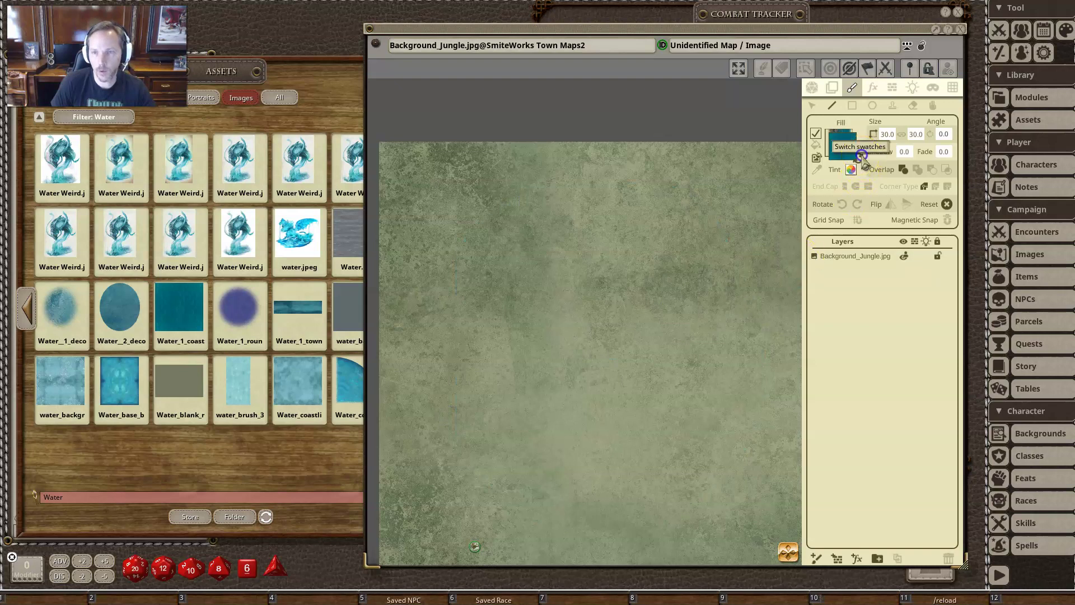
Step: Make the stroke settings active again and flip the coast brush horizontally
{"action": "left_click", "coordinate": [861, 155]}
{"action": "left_click", "coordinate": [891, 208]}
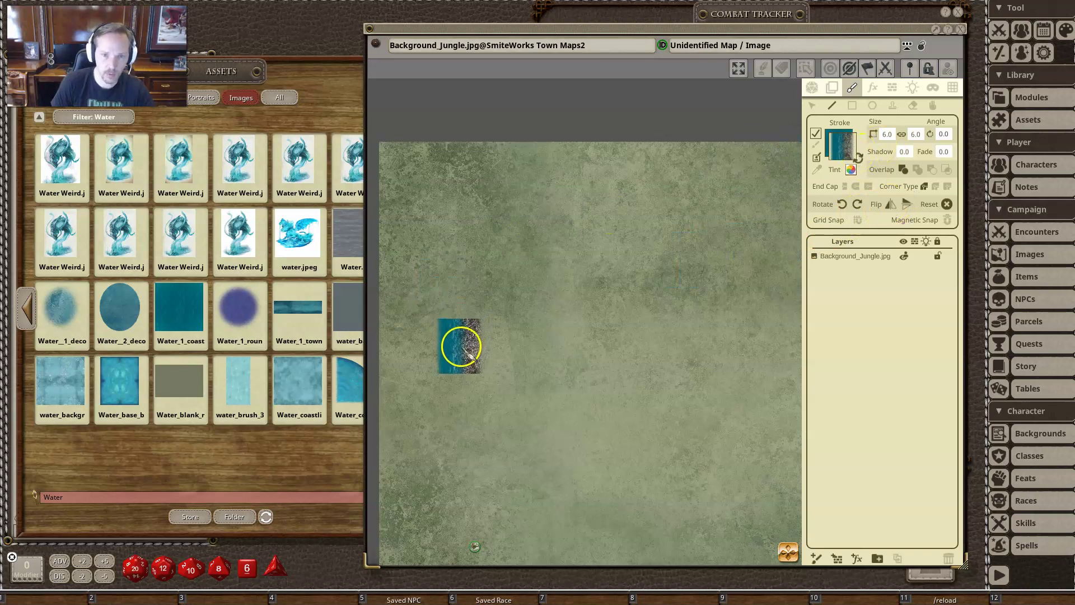
Step: Paint a closed, curved coastline loop filled with water on the jungle map to form a large lake
{"action": "mouse_move", "coordinate": [461, 346]}
{"action": "left_mouse_down"}
{"action": "mouse_move", "coordinate": [439, 243]}
{"action": "mouse_move", "coordinate": [520, 189]}
{"action": "mouse_move", "coordinate": [700, 209]}
{"action": "left_mouse_up"}
{"action": "mouse_move", "coordinate": [727, 270]}
{"action": "left_mouse_down"}
{"action": "mouse_move", "coordinate": [737, 360]}
{"action": "mouse_move", "coordinate": [684, 440]}
{"action": "mouse_move", "coordinate": [627, 484]}
{"action": "mouse_move", "coordinate": [544, 446]}
{"action": "mouse_move", "coordinate": [557, 398]}
{"action": "mouse_move", "coordinate": [550, 336]}
{"action": "mouse_move", "coordinate": [507, 335]}
{"action": "mouse_move", "coordinate": [456, 364]}
{"action": "mouse_move", "coordinate": [435, 348]}
{"action": "mouse_move", "coordinate": [413, 312]}
{"action": "mouse_move", "coordinate": [447, 233]}
{"action": "left_mouse_up"}
{"action": "scroll", "coordinate": [689, 445], "scroll_direction": "down", "scroll_amount": 1}
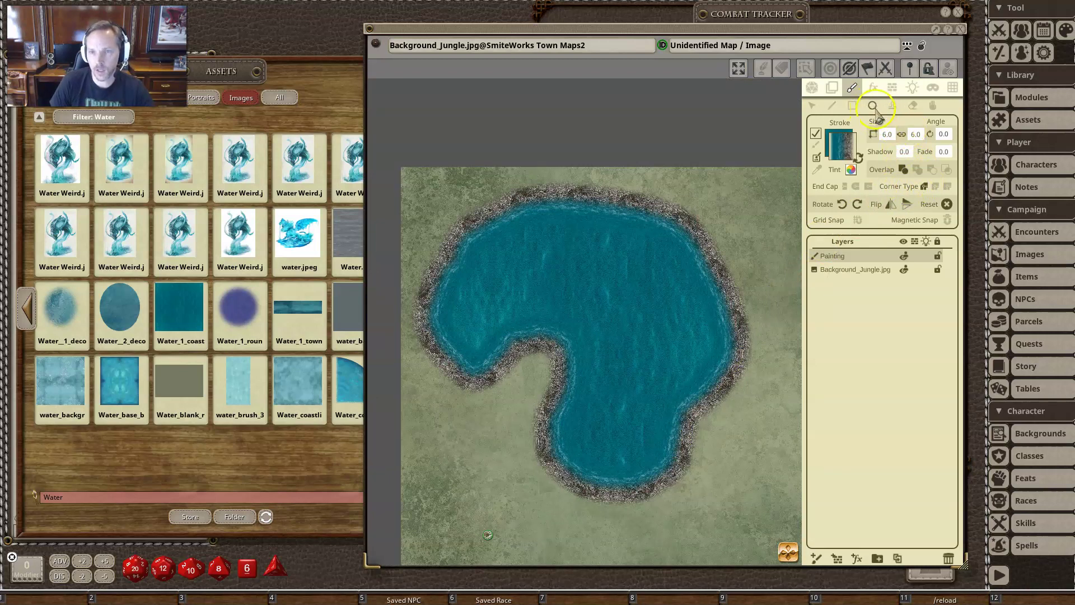
Step: Try an overlapping ellipse on the lake's upper-right shore, undo it, and set the overlap mode to Add
{"action": "mouse_move", "coordinate": [728, 289]}
{"action": "left_mouse_down"}
{"action": "mouse_move", "coordinate": [644, 250]}
{"action": "mouse_move", "coordinate": [741, 297]}
{"action": "mouse_move", "coordinate": [763, 327]}
{"action": "left_mouse_up"}
{"action": "left_click", "coordinate": [762, 413]}
{"action": "left_click", "coordinate": [919, 180]}
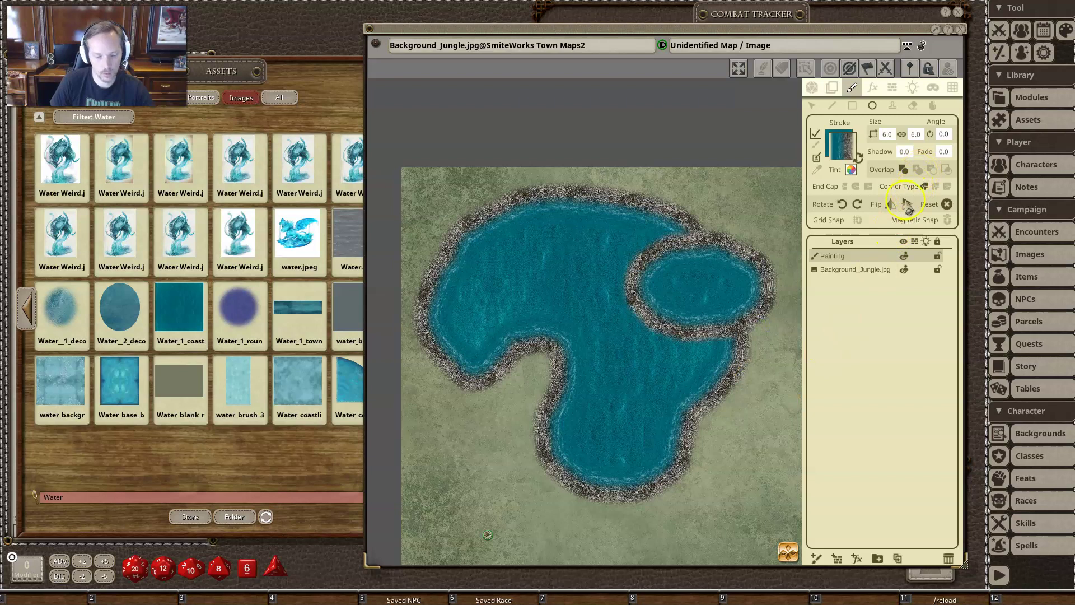
{"action": "key", "text": "ctrl"}
{"action": "key", "text": "ctrl+z"}
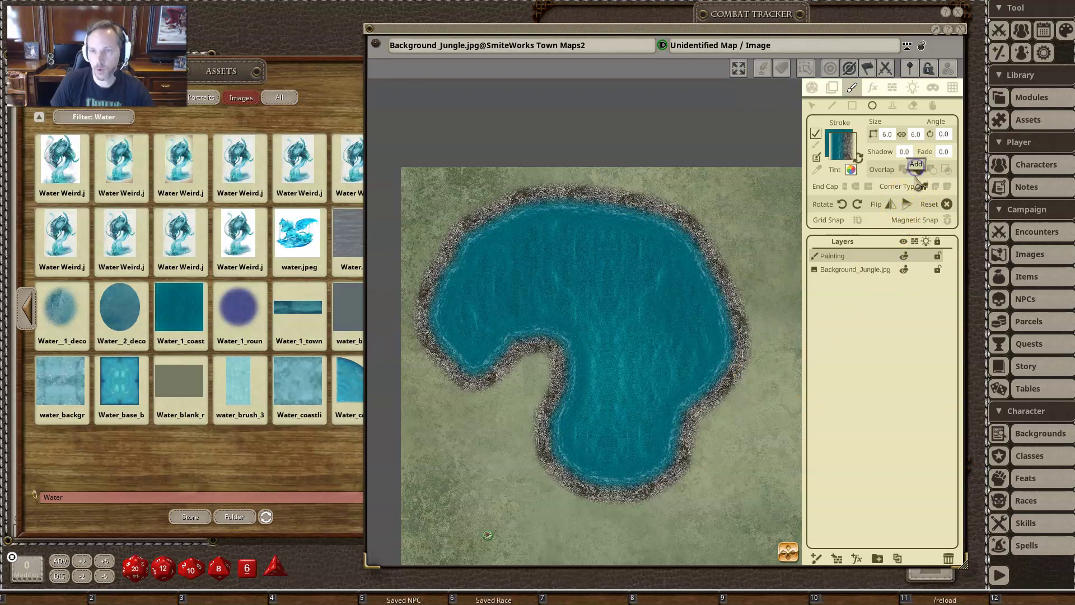
Step: Merge ellipses into the lake along its upper-right, upper-left and lower-right shores using the Add overlap mode
{"action": "mouse_move", "coordinate": [659, 236]}
{"action": "left_mouse_down"}
{"action": "mouse_move", "coordinate": [763, 317]}
{"action": "mouse_move", "coordinate": [749, 435]}
{"action": "mouse_move", "coordinate": [696, 383]}
{"action": "left_mouse_up"}
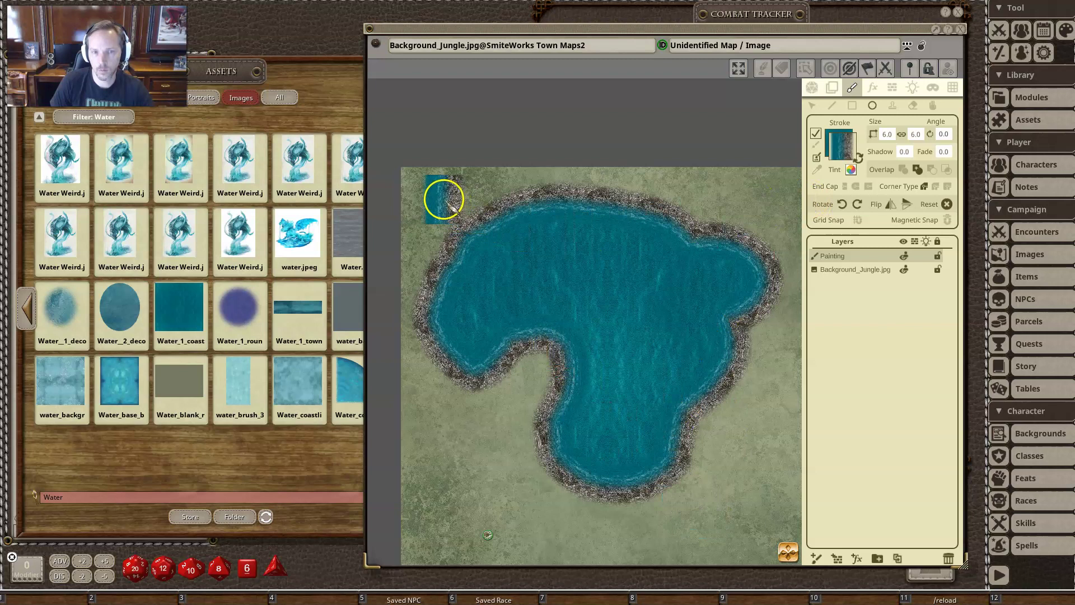
{"action": "left_click_drag", "start_coordinate": [443, 199], "coordinate": [577, 275]}
{"action": "key", "text": "ctrl+z"}
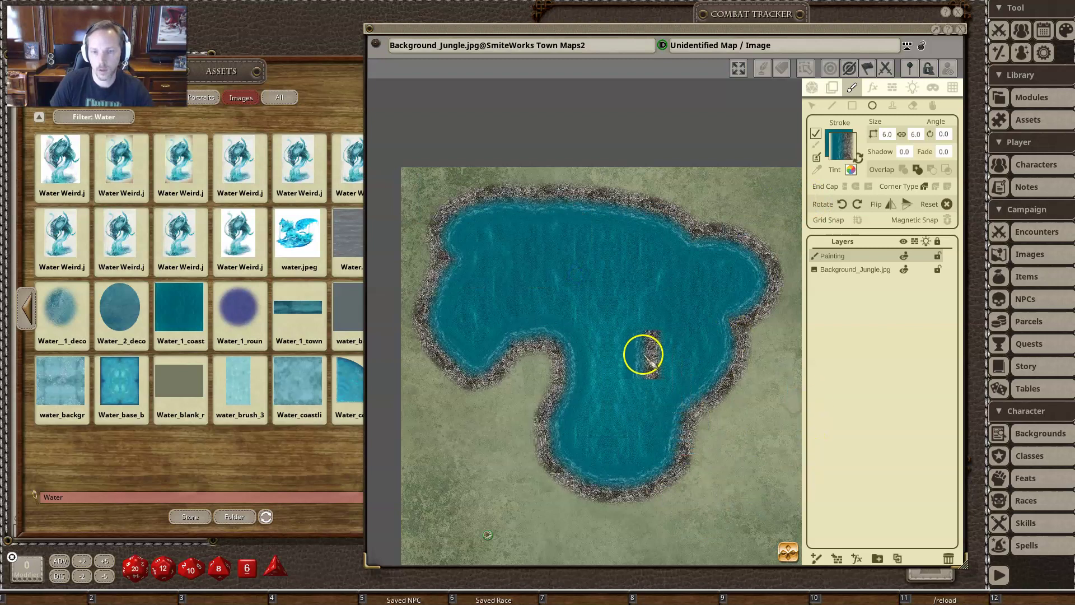
{"action": "left_click_drag", "start_coordinate": [643, 354], "coordinate": [759, 473]}
{"action": "left_click", "coordinate": [579, 380]}
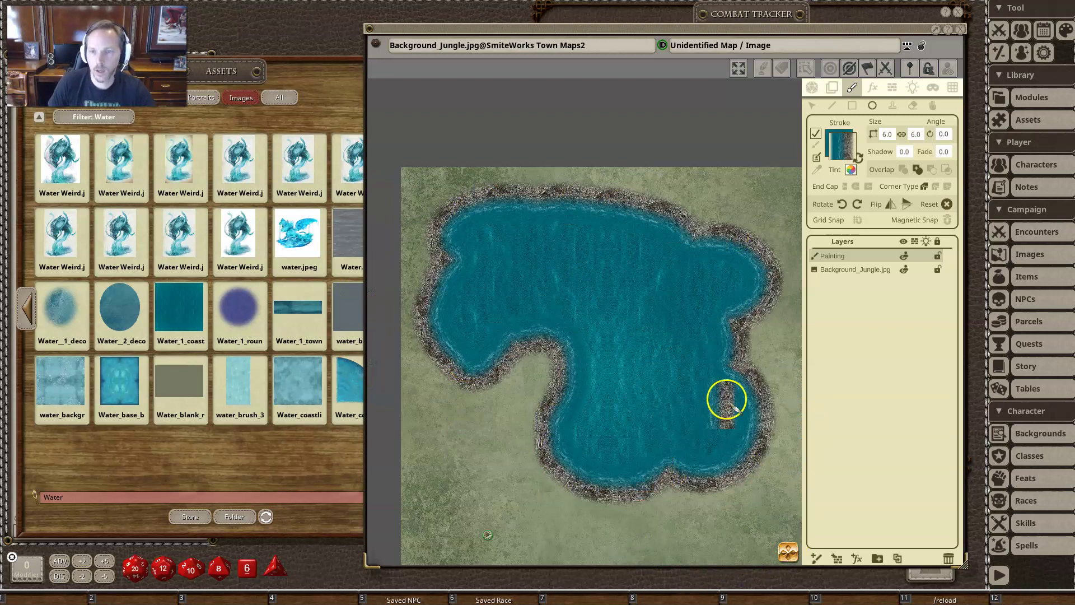
{"action": "left_click", "coordinate": [774, 379]}
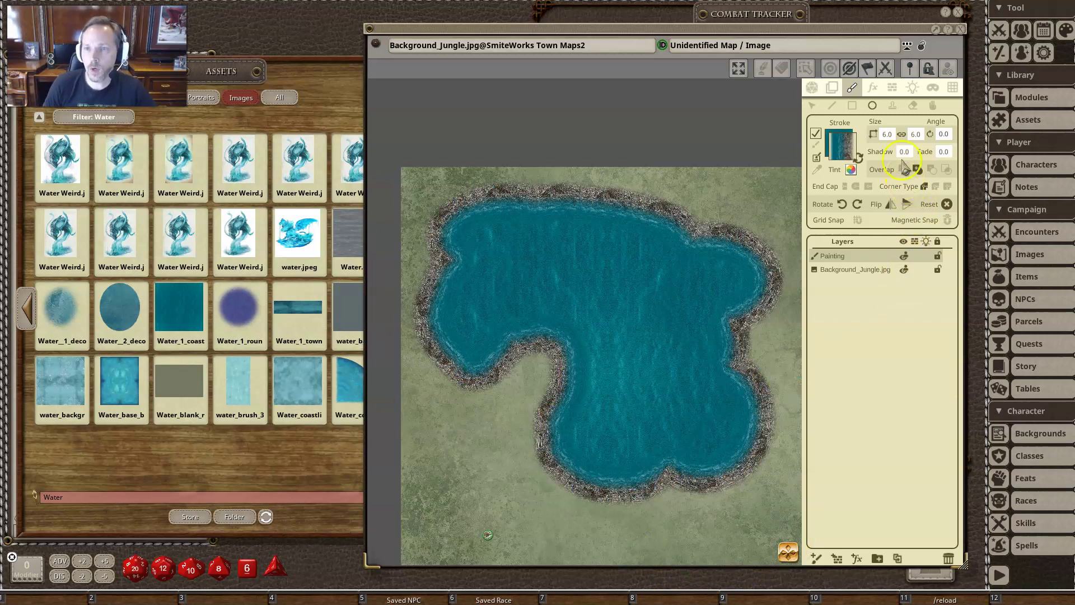
{"action": "left_click", "coordinate": [498, 371]}
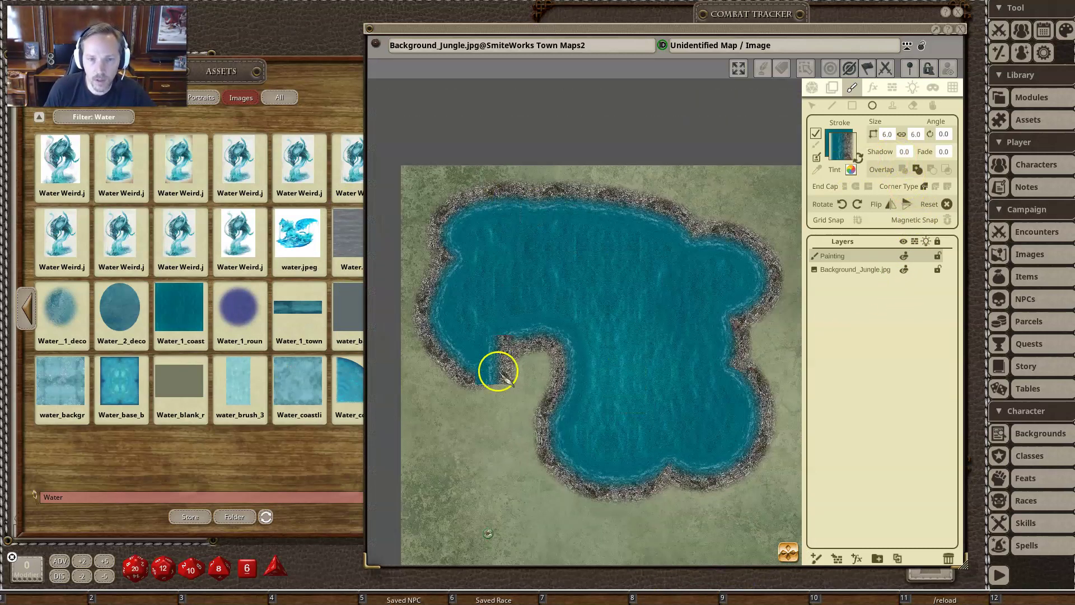
Step: Try a Water effect layer over the whole map without a mask
{"action": "left_click", "coordinate": [873, 90]}
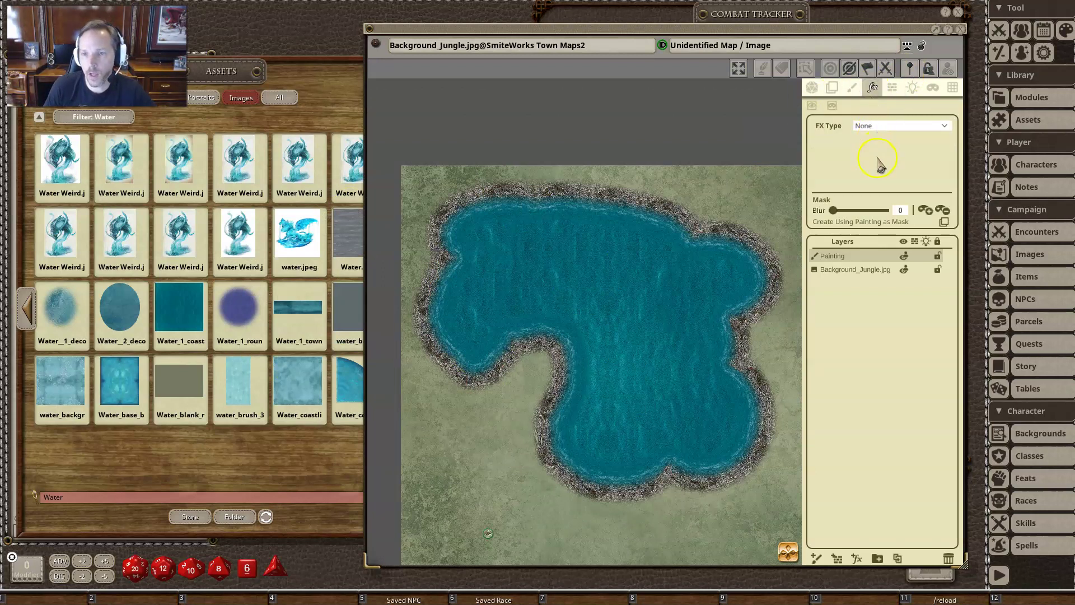
{"action": "left_click", "coordinate": [902, 128]}
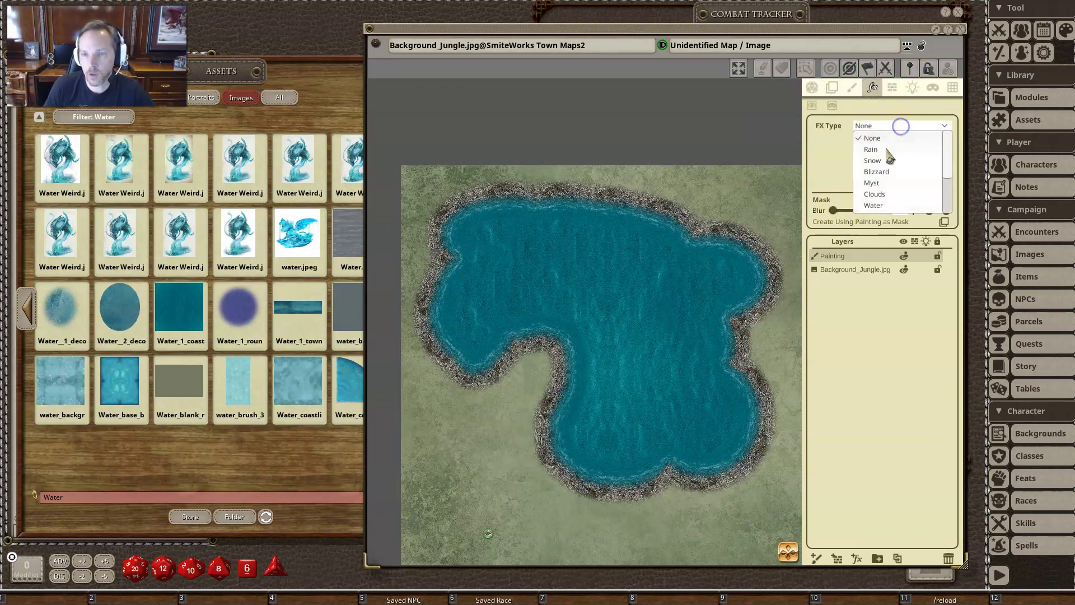
{"action": "left_click", "coordinate": [883, 207]}
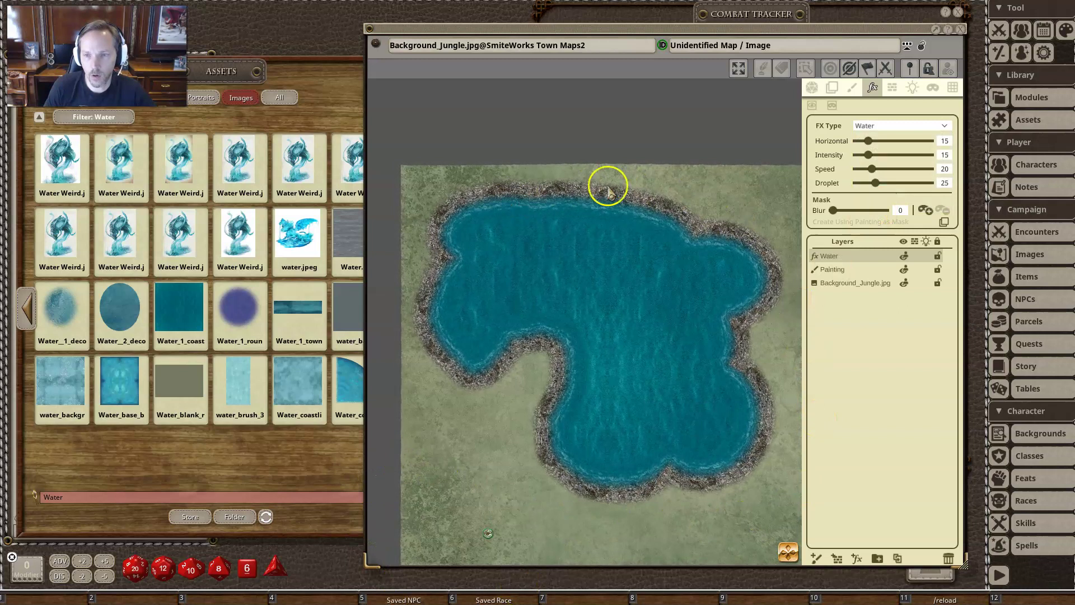
Step: Create a Water effect layer using the Painting layer as its mask, and delete the unmasked Water layer
{"action": "left_click", "coordinate": [844, 271]}
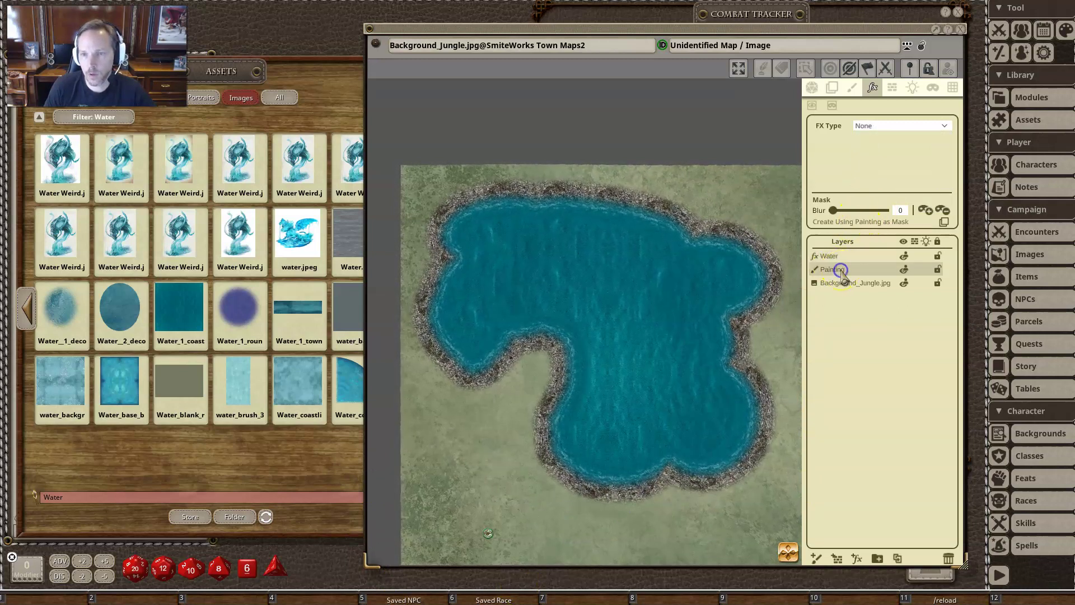
{"action": "left_click", "coordinate": [848, 224]}
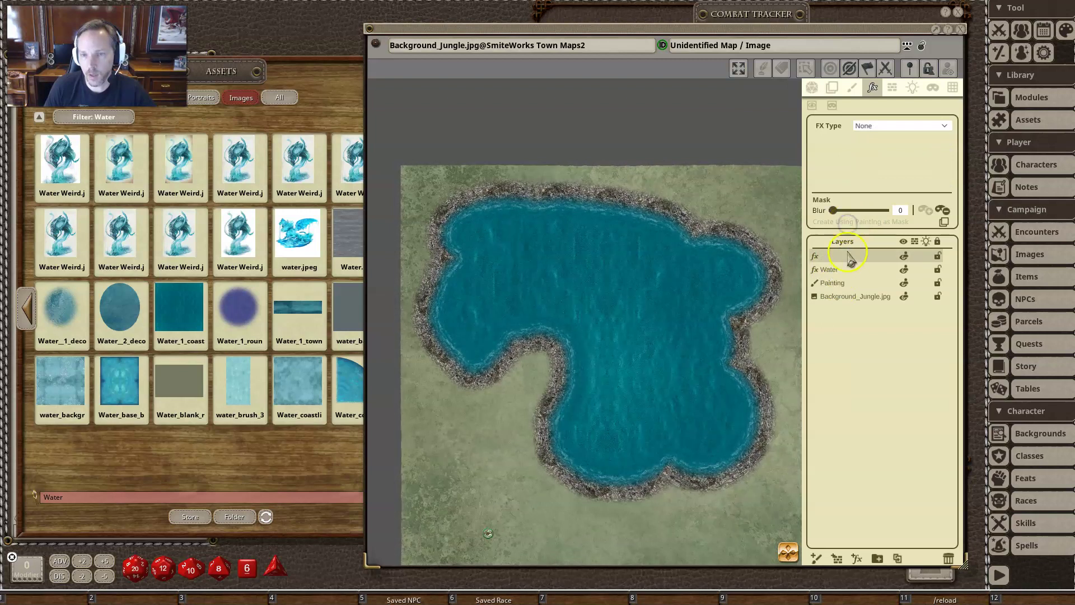
{"action": "left_click", "coordinate": [878, 126]}
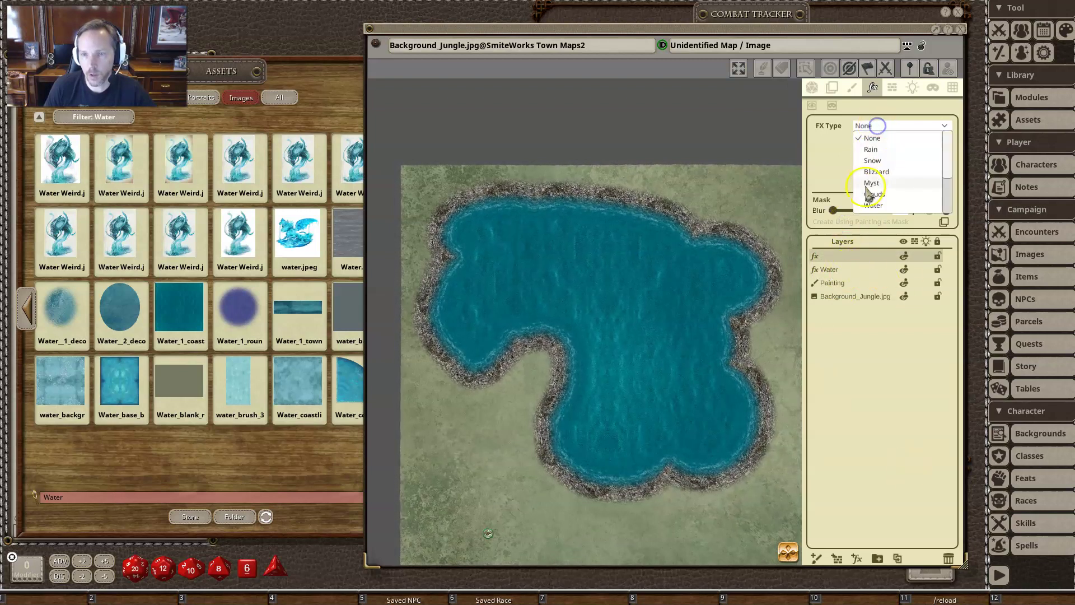
{"action": "left_click", "coordinate": [877, 197]}
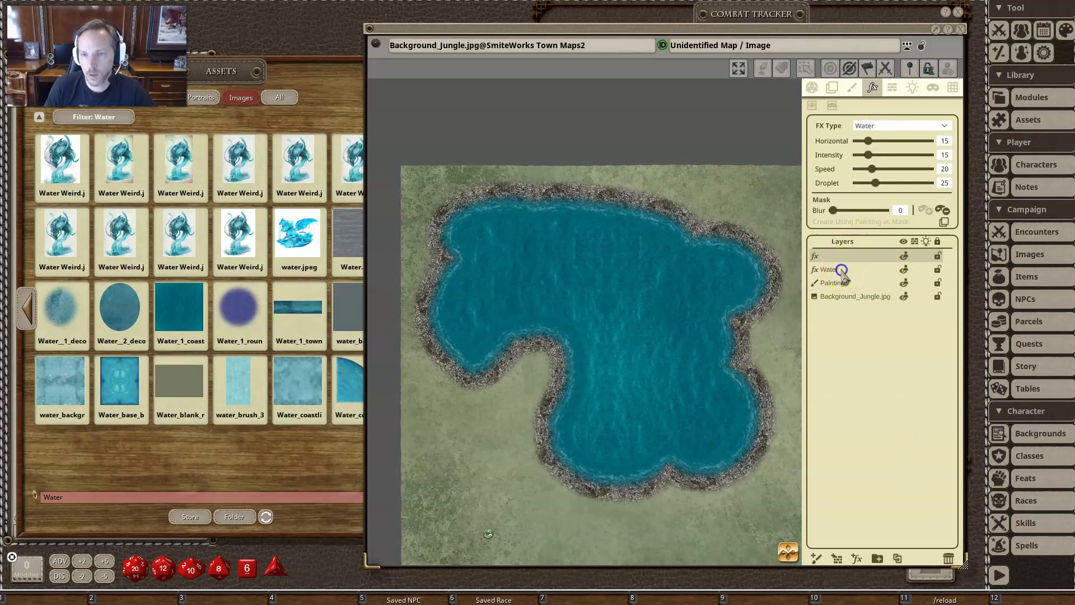
{"action": "left_click", "coordinate": [948, 559]}
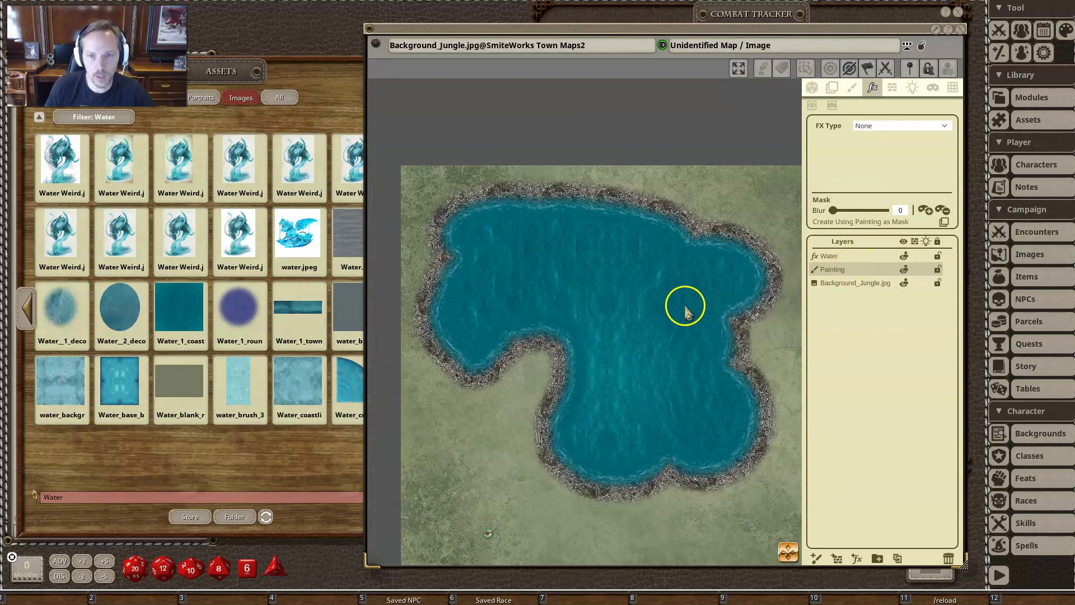
Step: Set the masked Water effect's speed to 3 and inspect the animated lake up close
{"action": "scroll", "coordinate": [686, 307], "scroll_direction": "up", "scroll_amount": 1}
{"action": "left_click", "coordinate": [831, 256]}
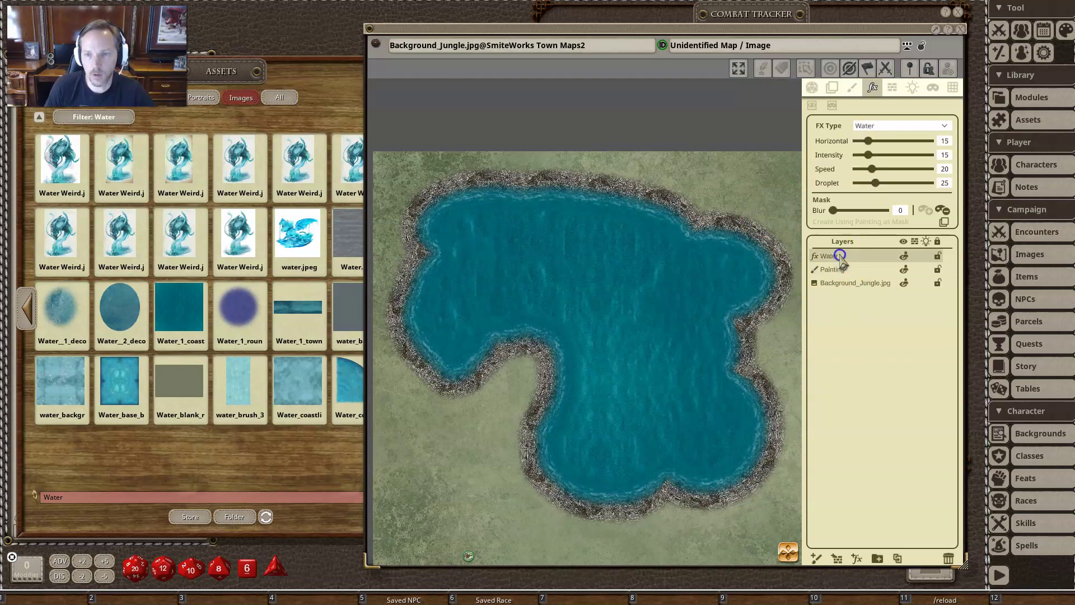
{"action": "left_click", "coordinate": [866, 170]}
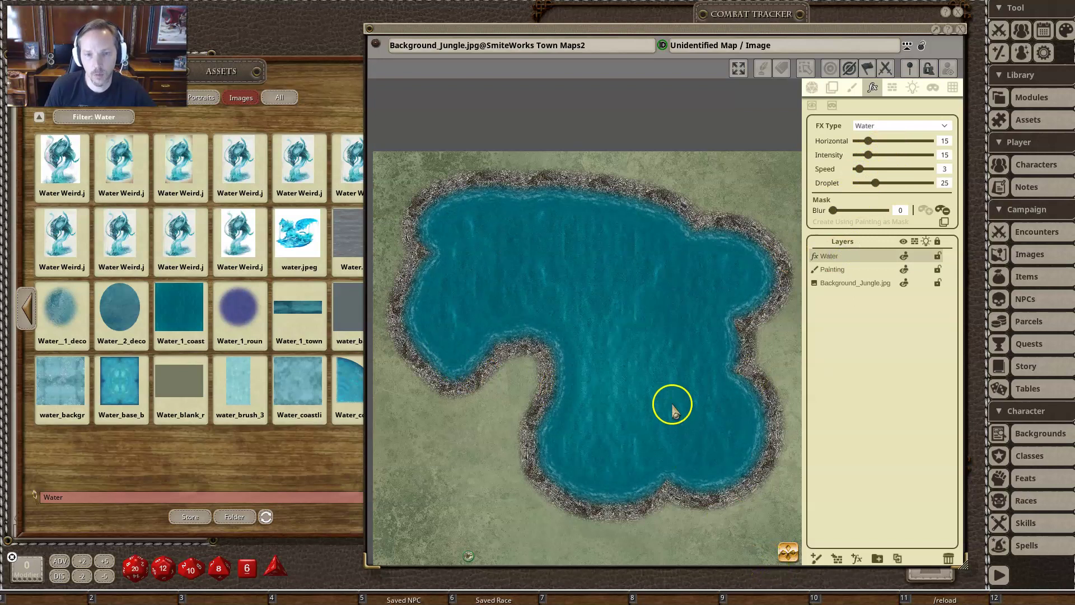
{"action": "scroll", "coordinate": [672, 367], "scroll_direction": "up", "scroll_amount": 2}
{"action": "scroll", "coordinate": [671, 363], "scroll_direction": "down", "scroll_amount": 3}
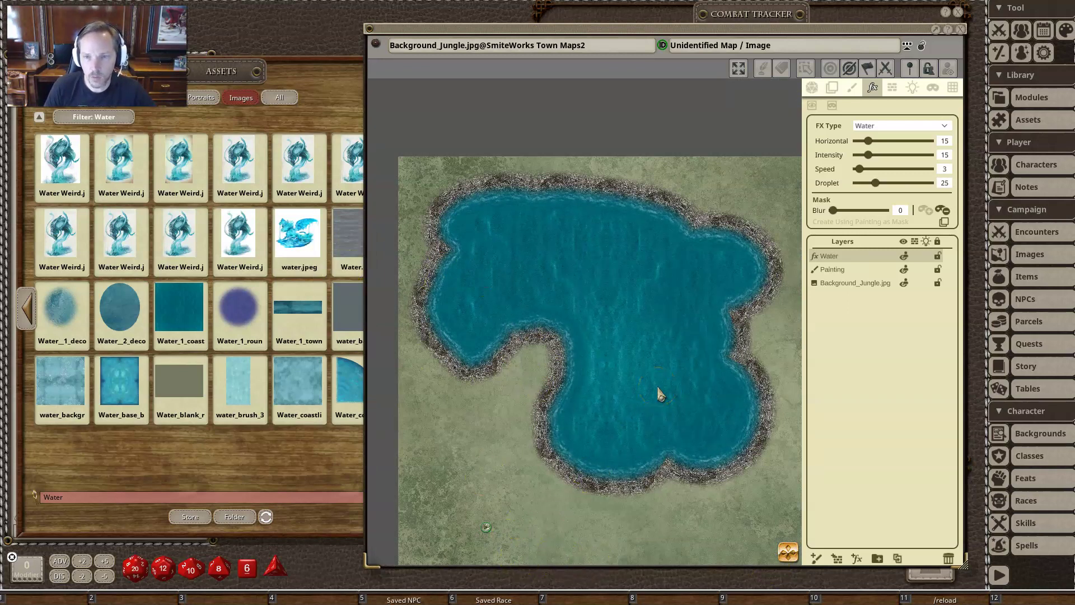
Step: Return from the effect settings to painting, check the Stamp tool, and make the coast line brush active again
{"action": "left_click", "coordinate": [852, 87]}
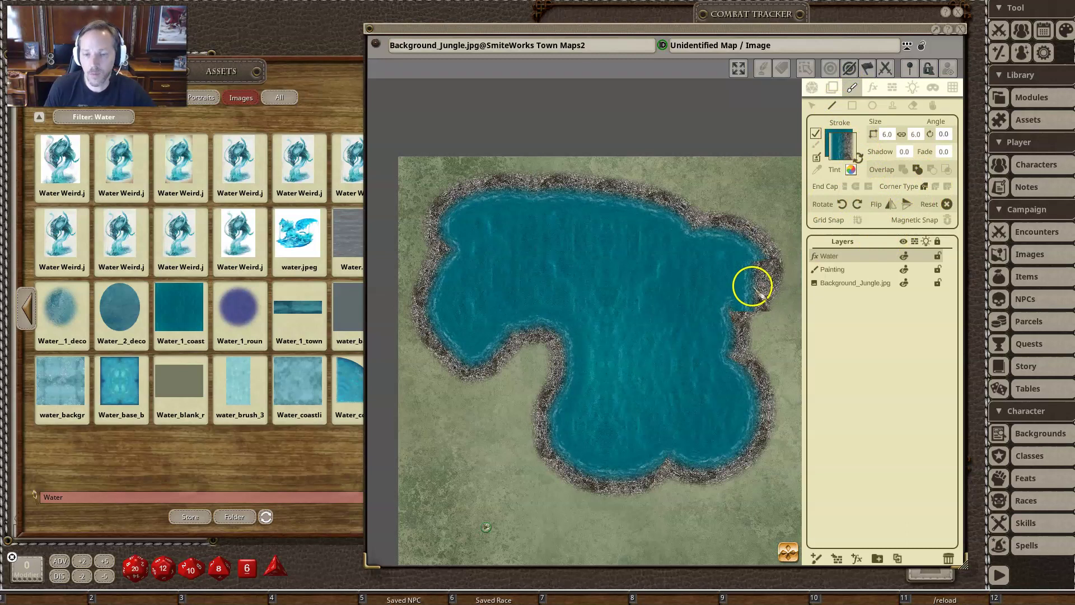
{"action": "left_click", "coordinate": [893, 105]}
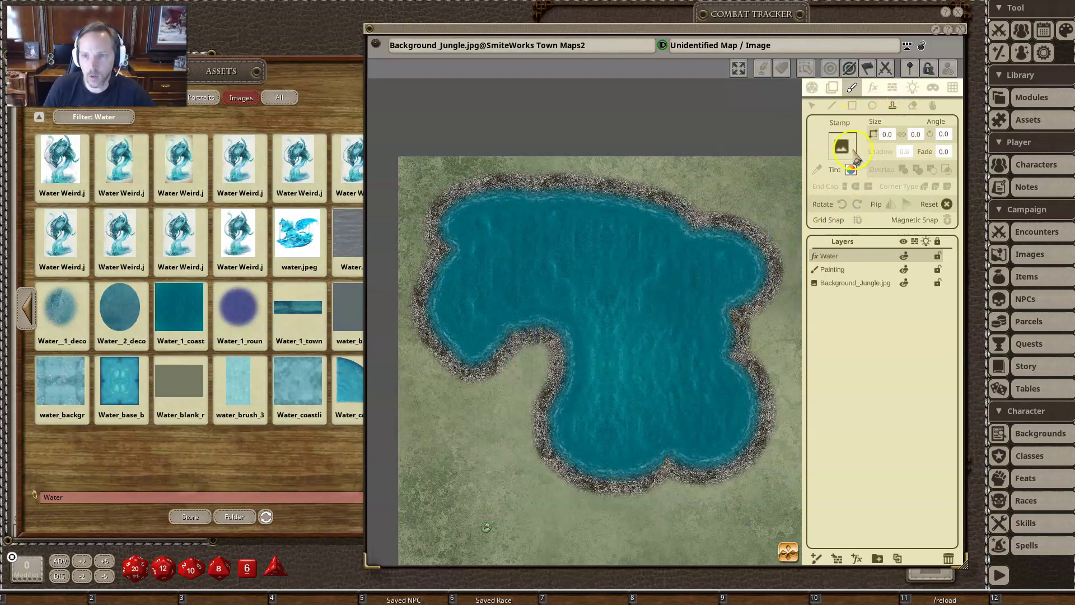
{"action": "left_click", "coordinate": [833, 105]}
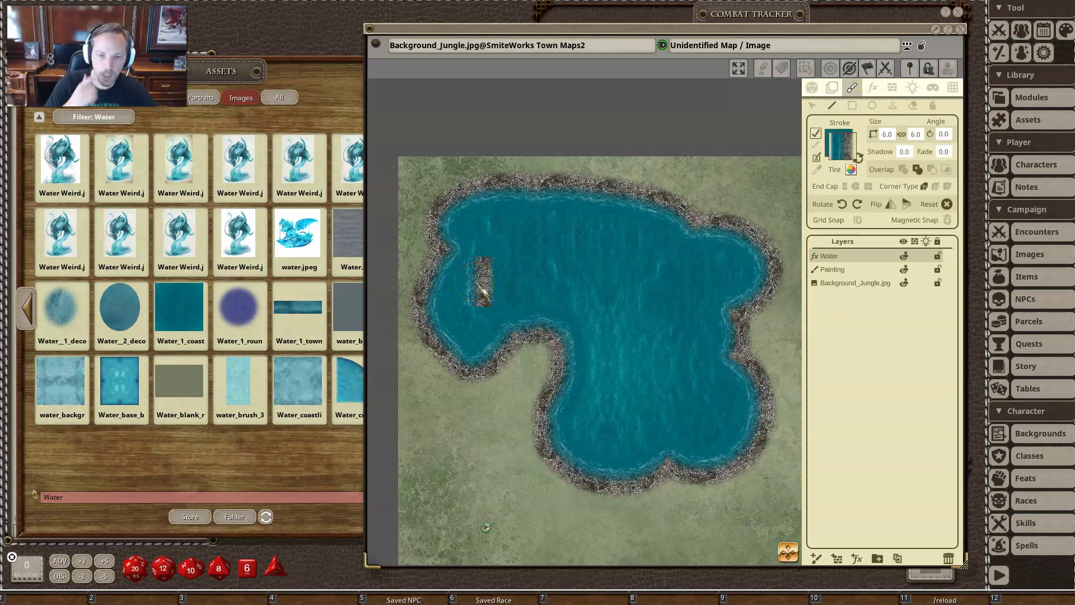
{"action": "left_click", "coordinate": [533, 292]}
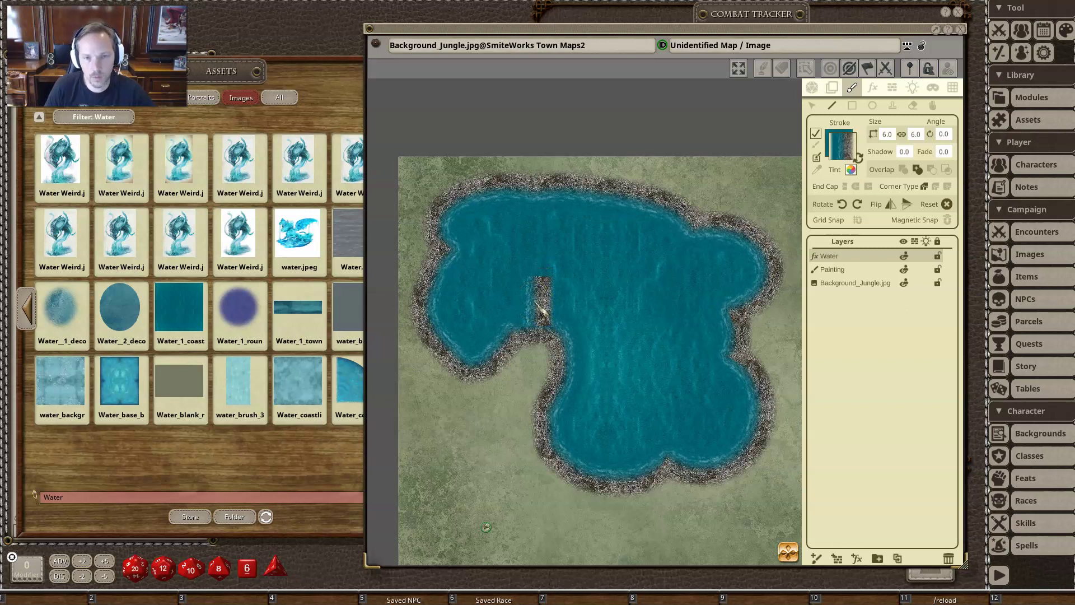
{"action": "left_click", "coordinate": [572, 490]}
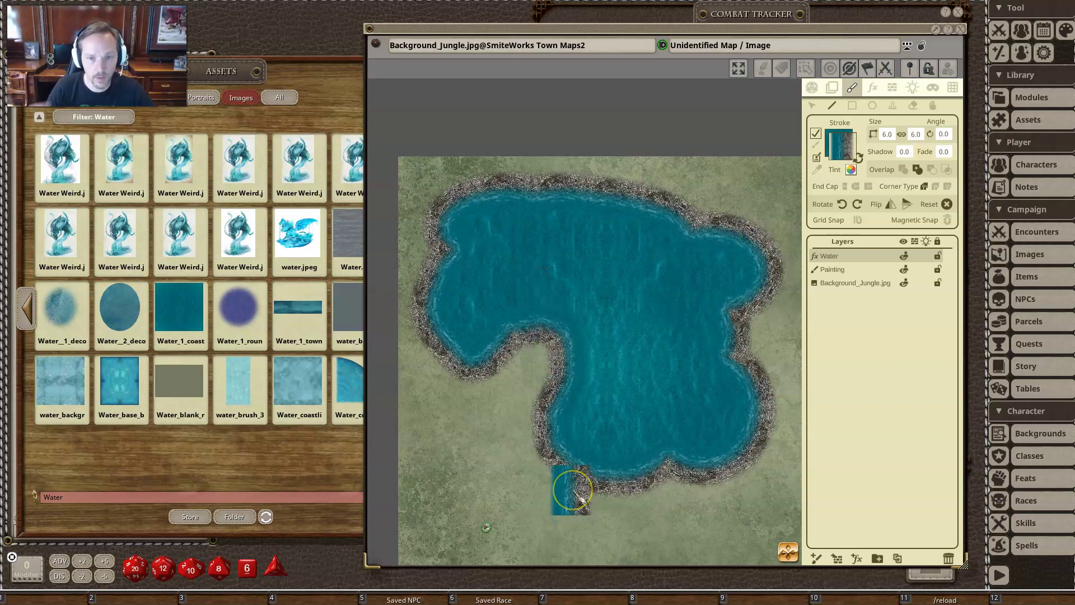